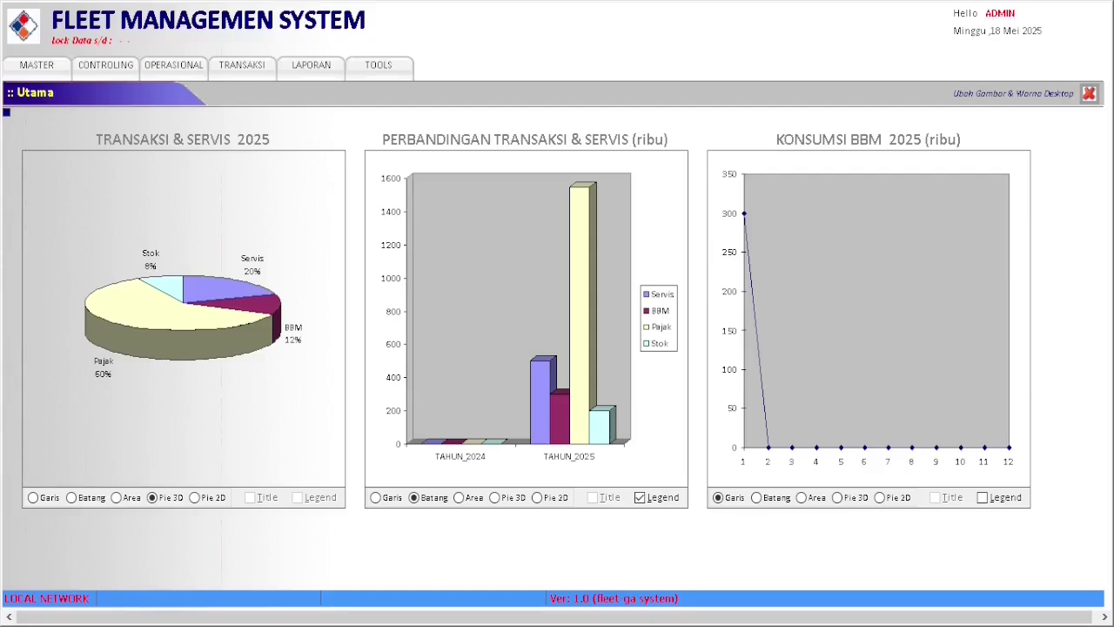
Start a new Checking Armada record with the inspecting officer's name and choose vehicle A00001, the Toyota Avanza.
click(105, 71)
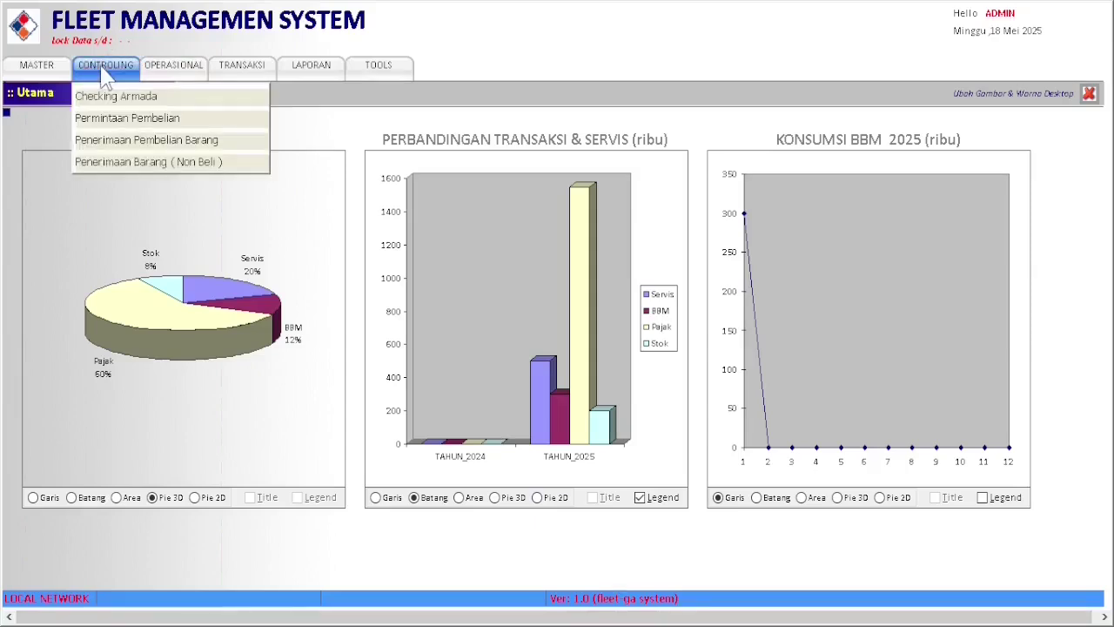
click(190, 99)
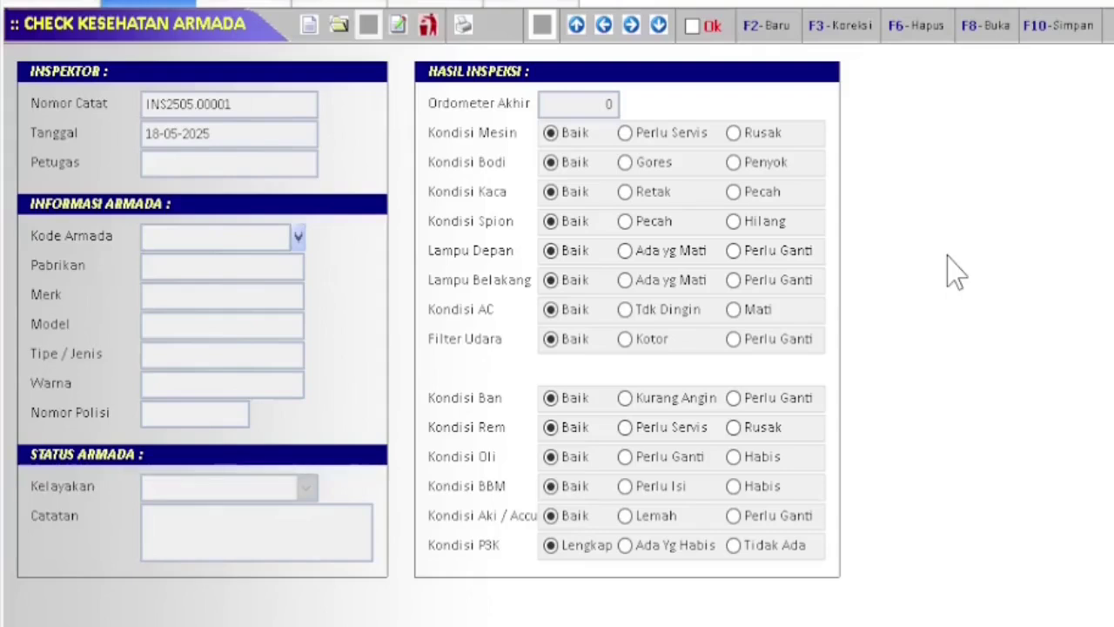
click(310, 26)
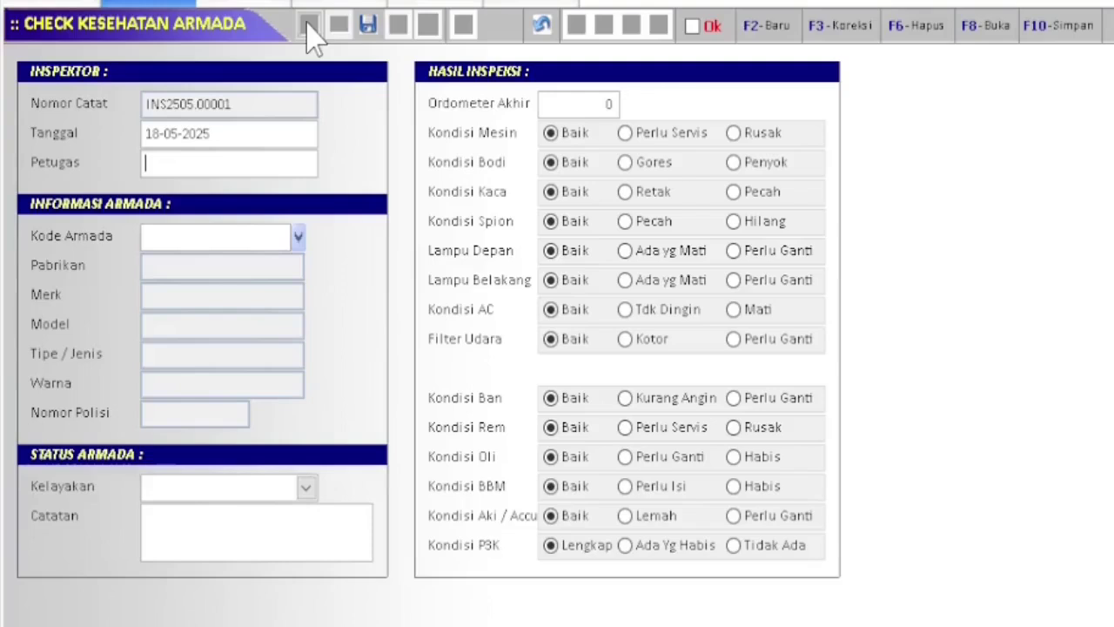
text(Amir)
click(298, 235)
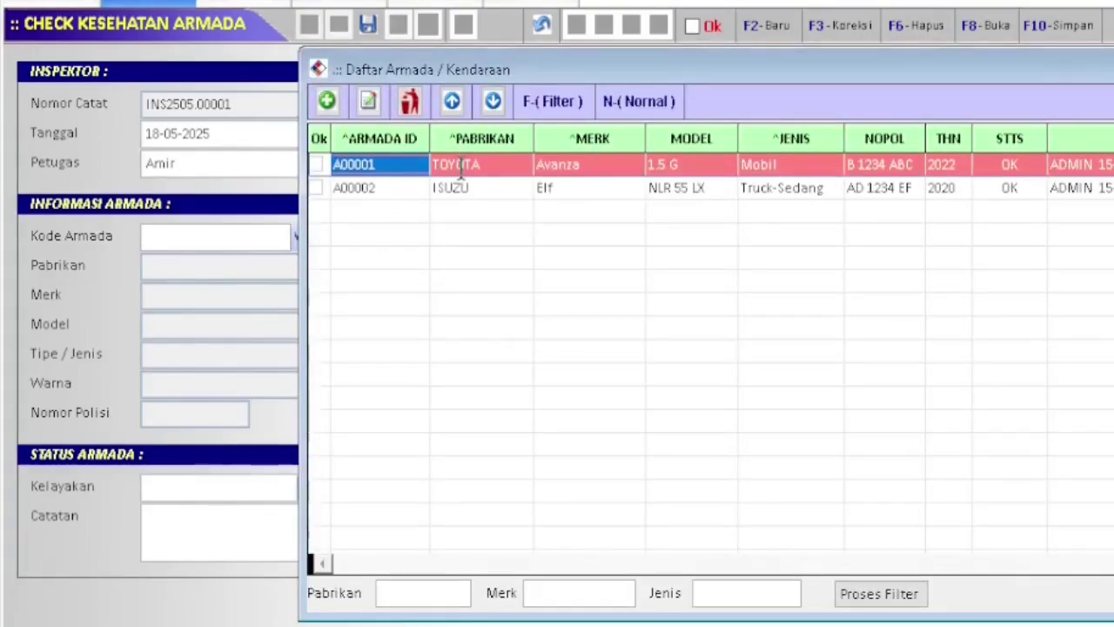
double_click(461, 167)
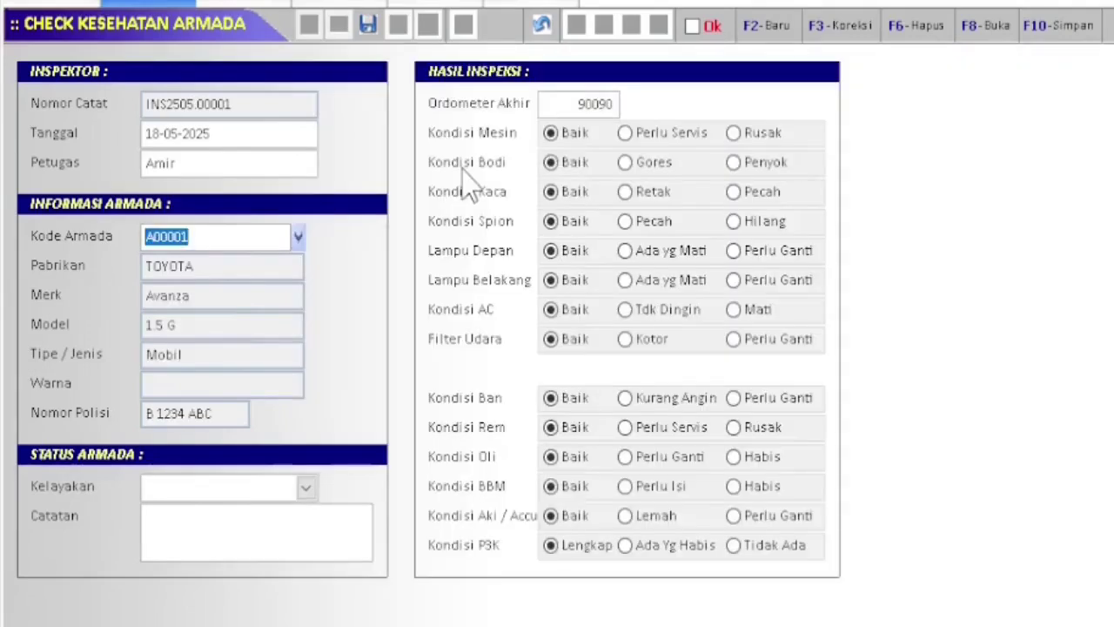
Set the vehicle's Kelayakan to Layak Jalan and enter the note "Tidak ada masalah" in Catatan.
key(Tab)
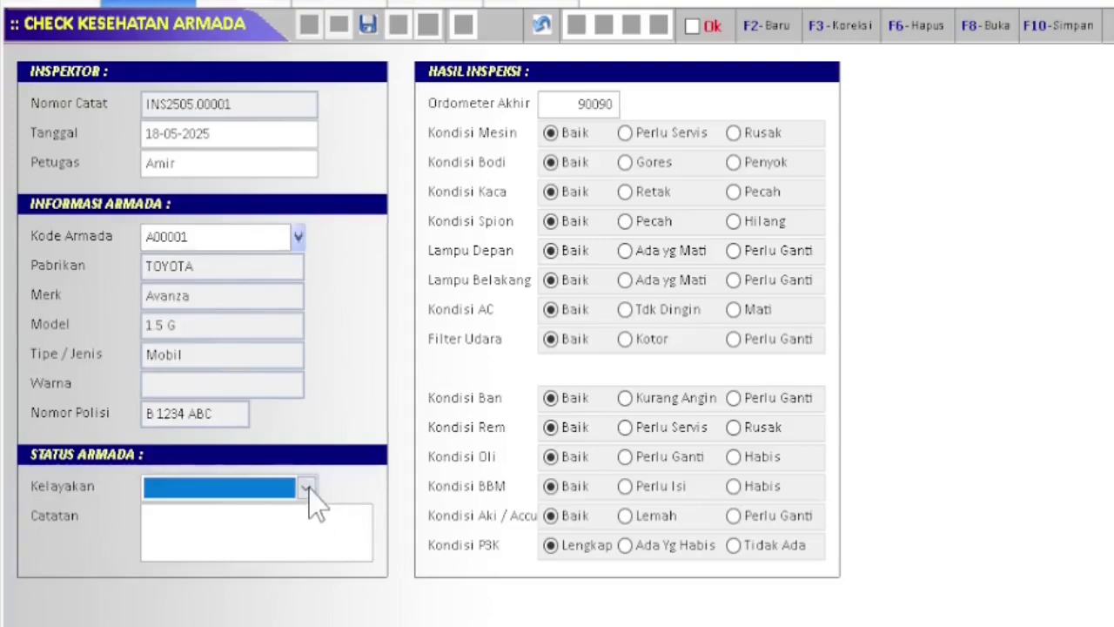
key(Down)
key(Down)
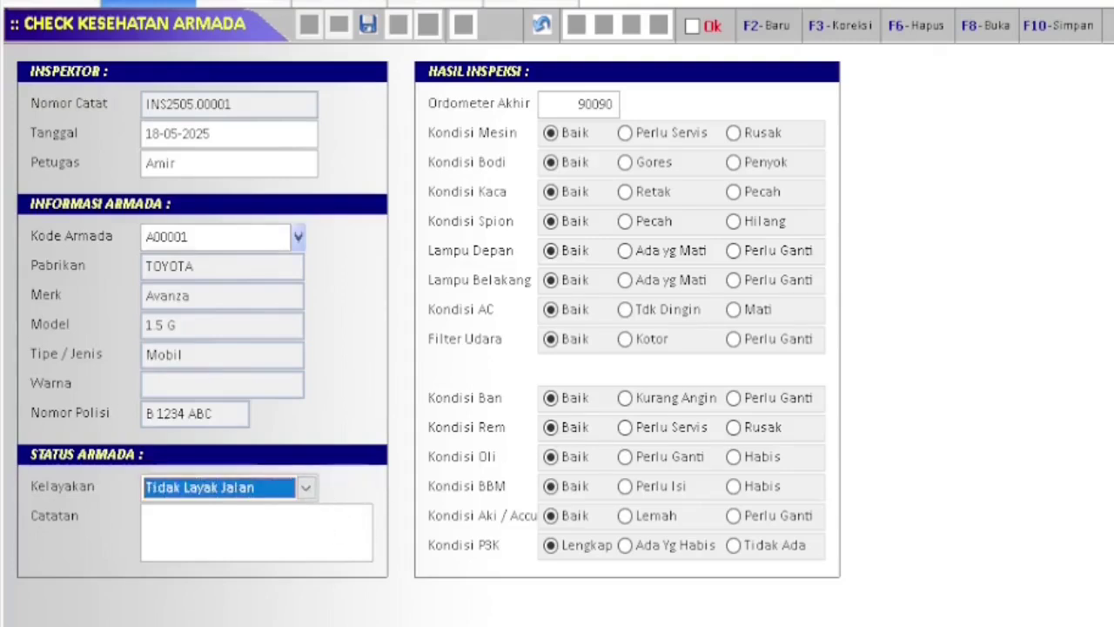
key(Up)
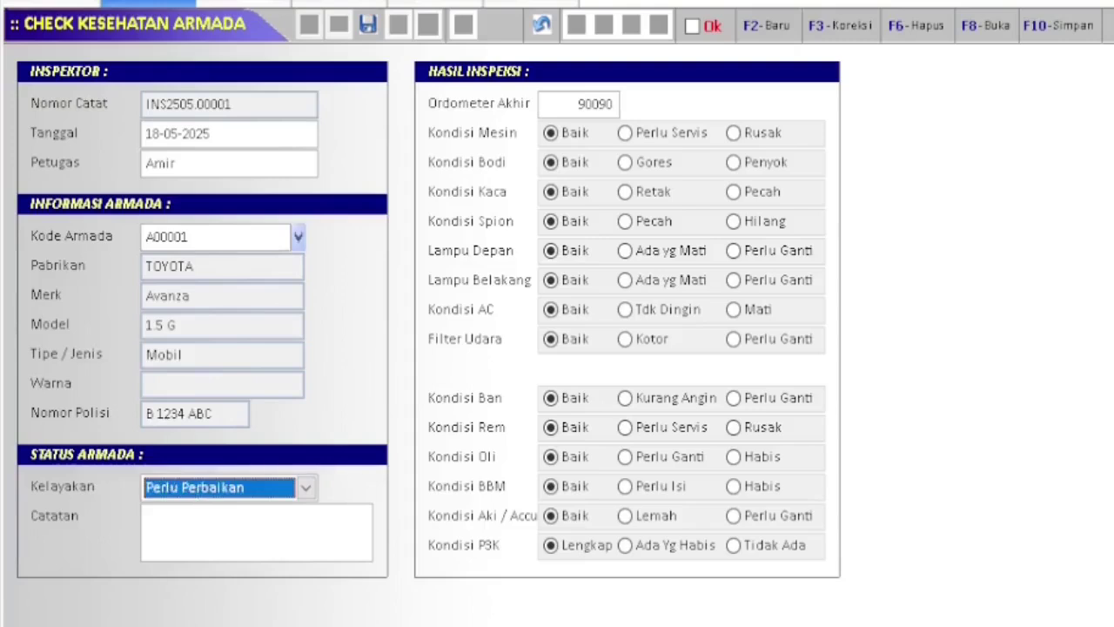
key(Up)
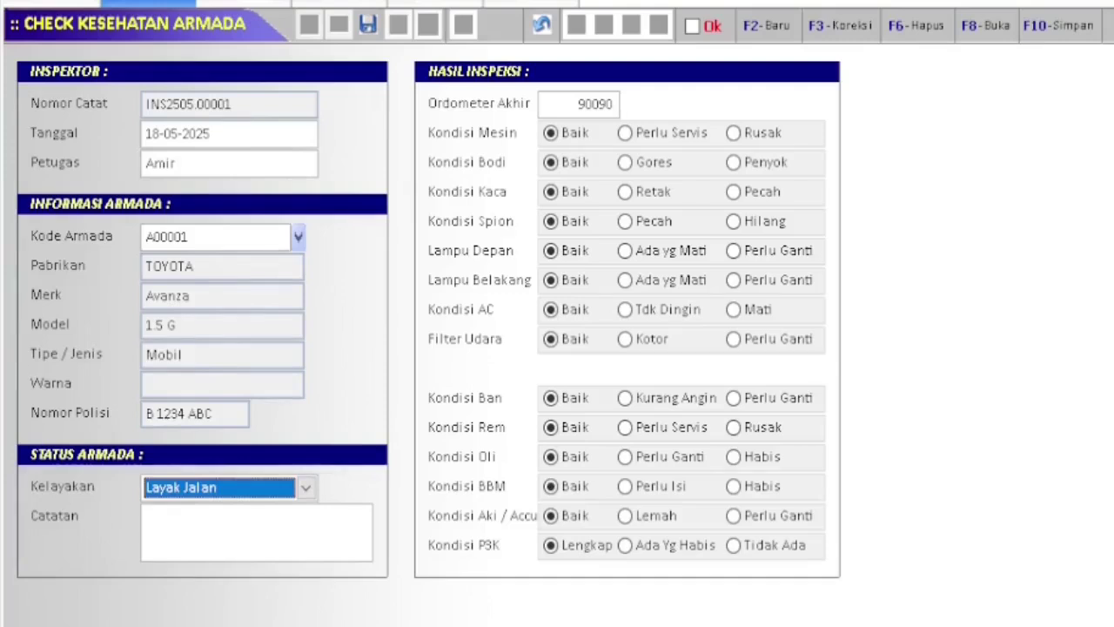
click(146, 516)
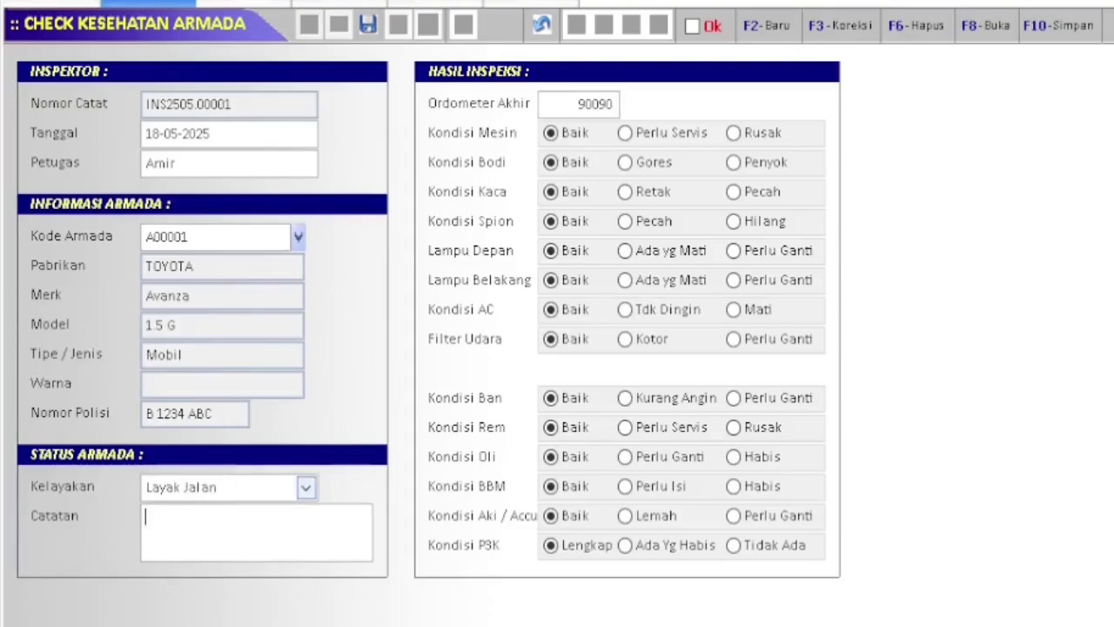
text(Tidak ada)
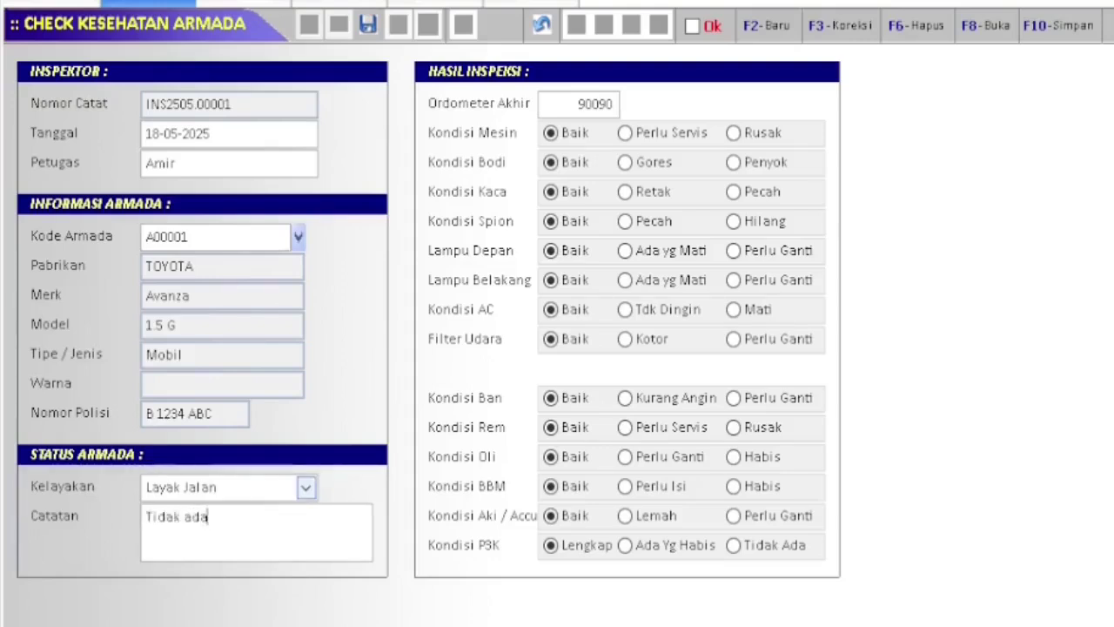
text( masalah)
key(Tab)
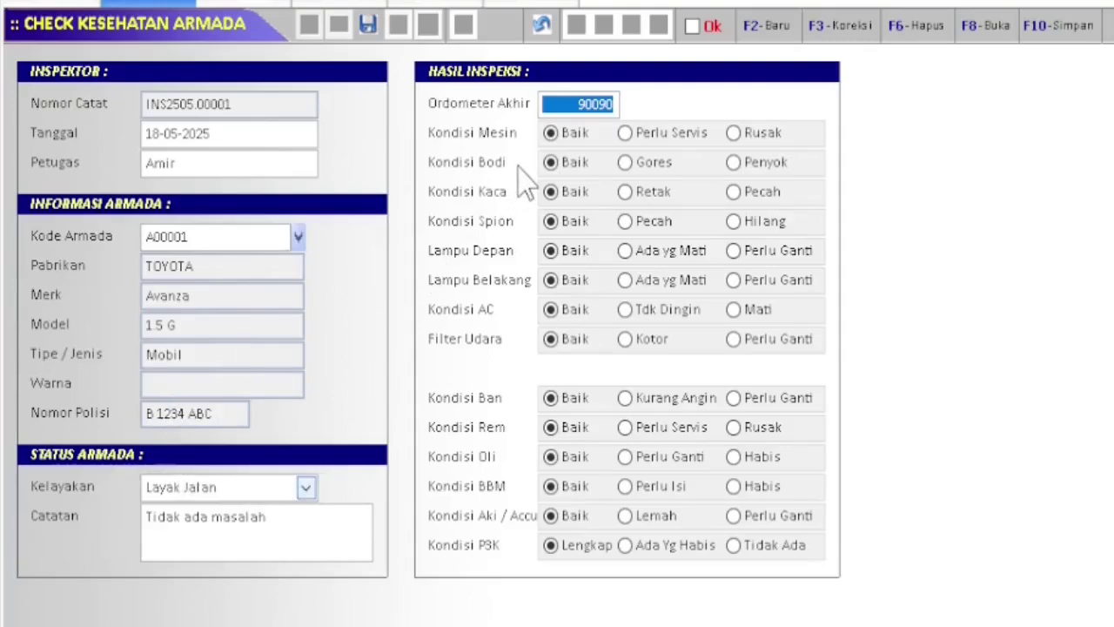
Set Kondisi Bodi to Gores, Kaca to Retak, AC to Tdk Dingin, BBM to Perlu Isi and Aki / Accu to Lemah, and save the inspection.
click(624, 163)
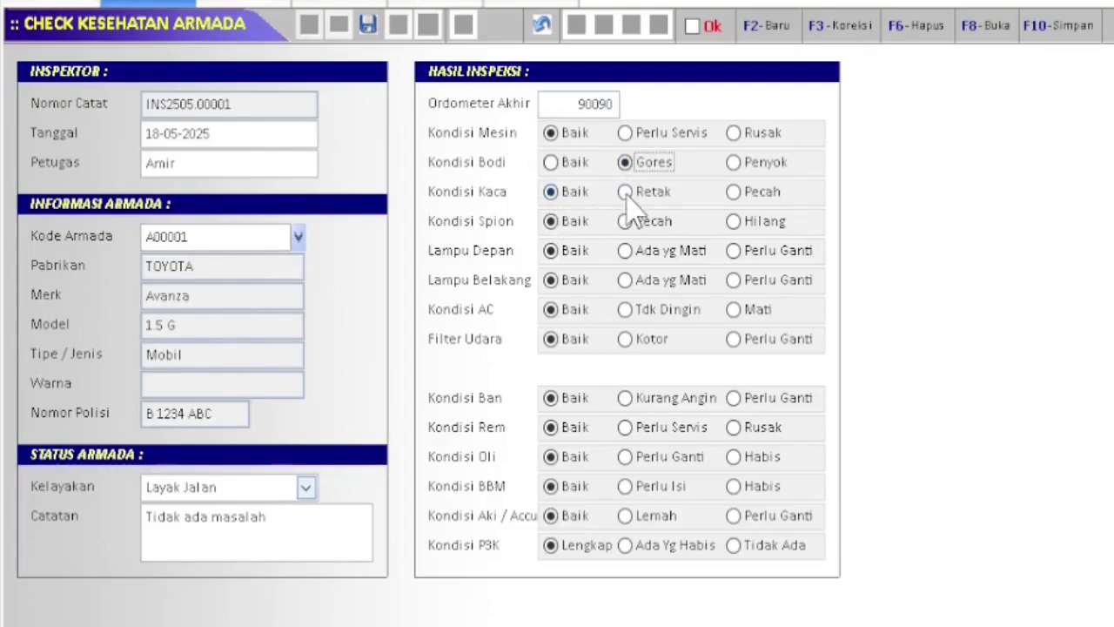
click(626, 193)
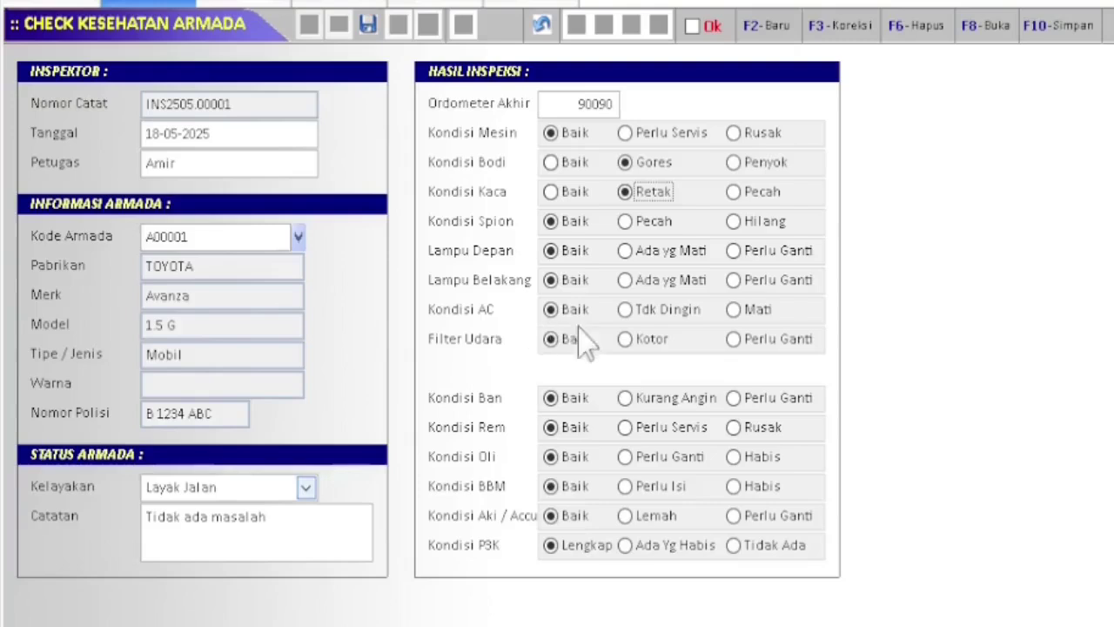
click(625, 310)
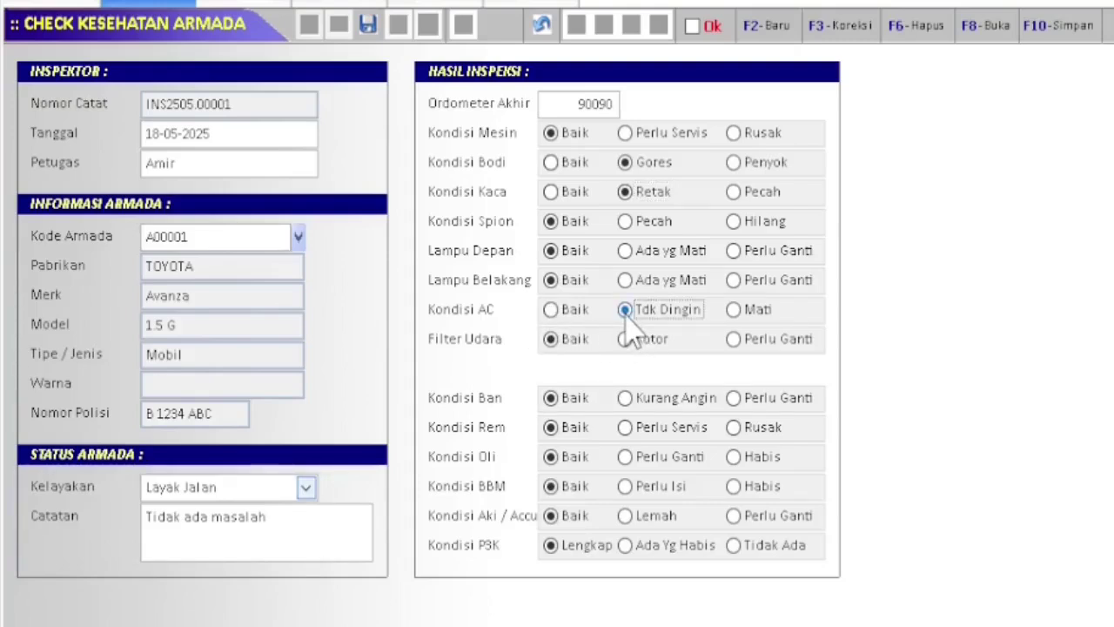
click(635, 490)
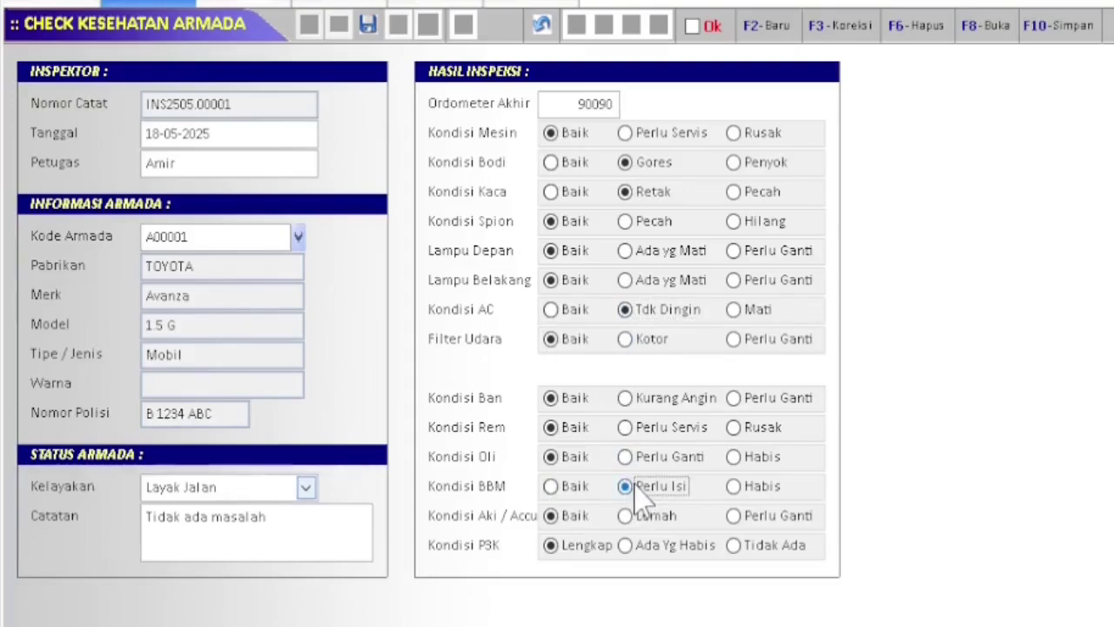
click(648, 525)
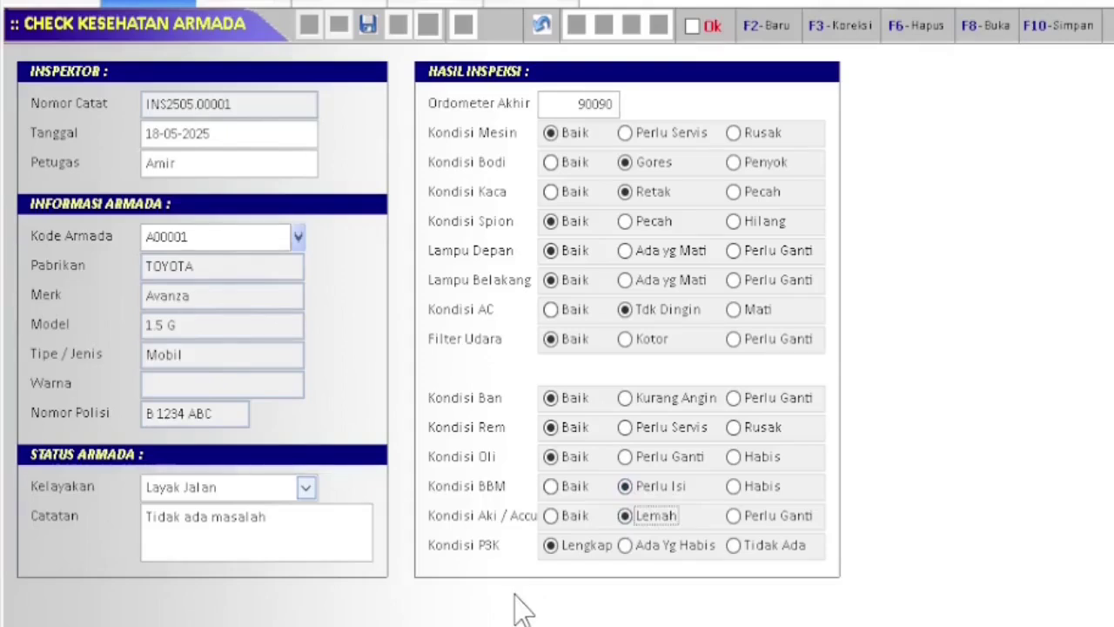
click(369, 26)
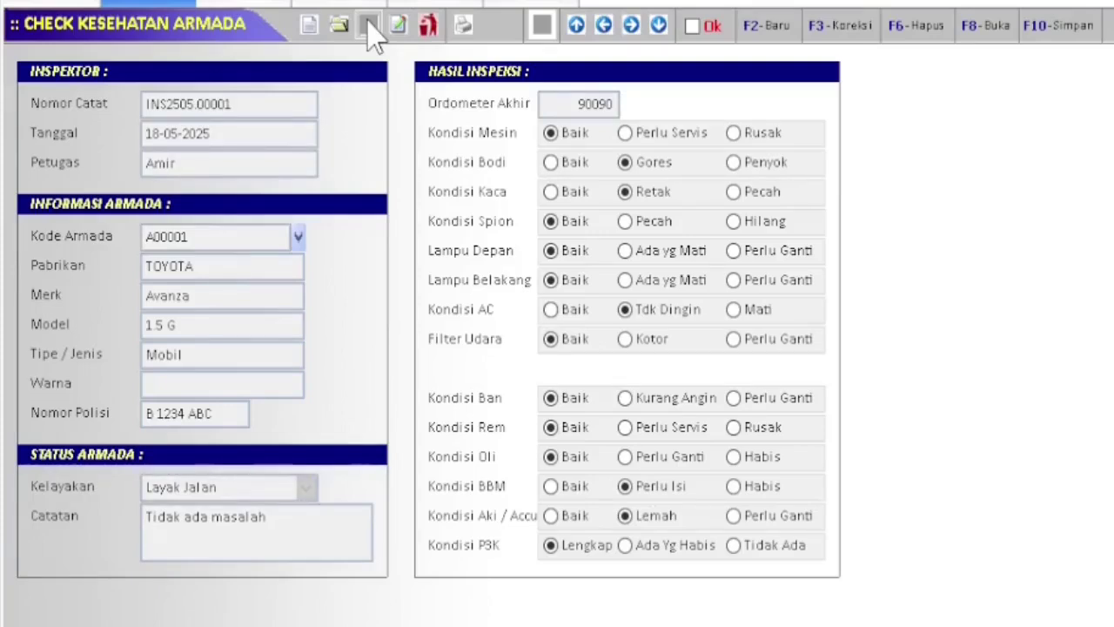
Start a second inspection record with the officer's name and choose vehicle A00002, the Isuzu Elf.
click(309, 26)
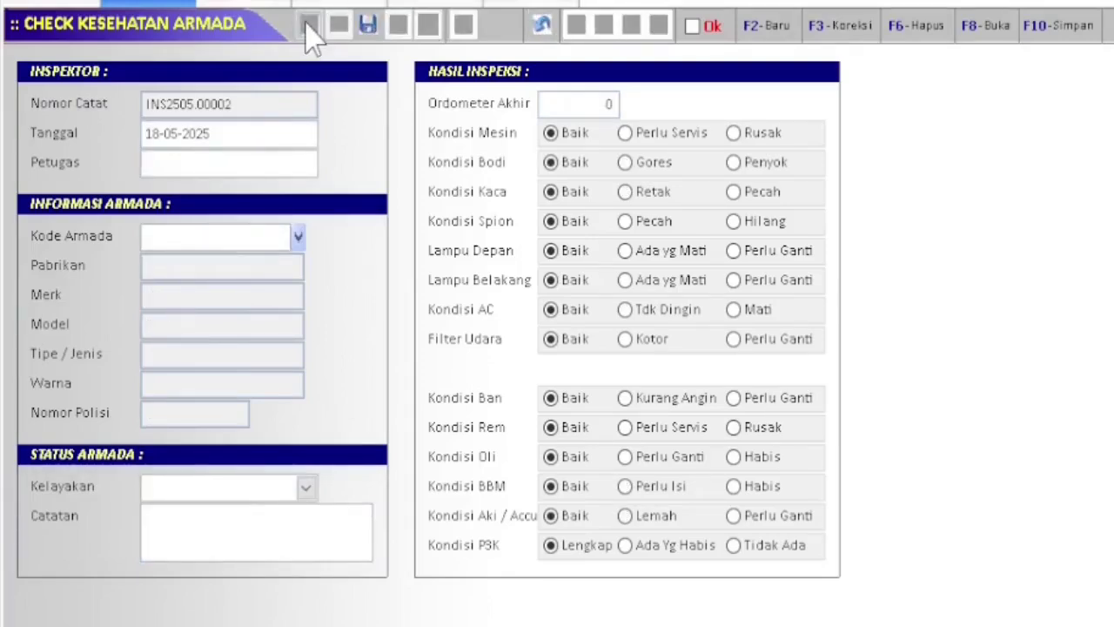
text(Amir)
key(Return)
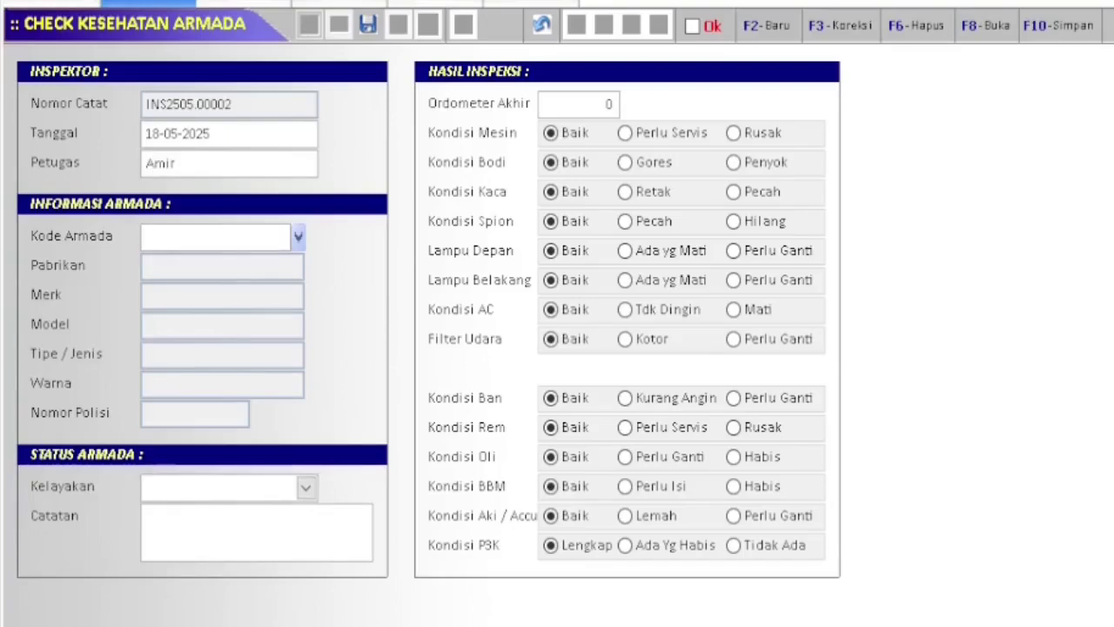
click(300, 238)
double_click(424, 186)
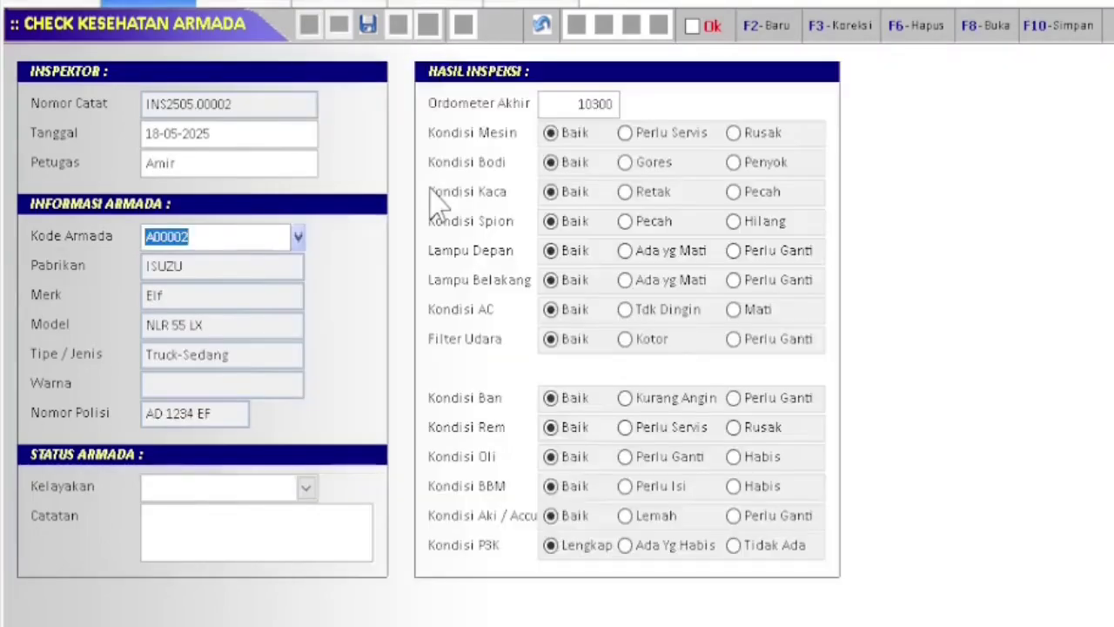
Set Kelayakan to Layak Jalan, Kondisi BBM to Perlu Isi and Kondisi Rem to Perlu Servis, and save the inspection.
key(Return)
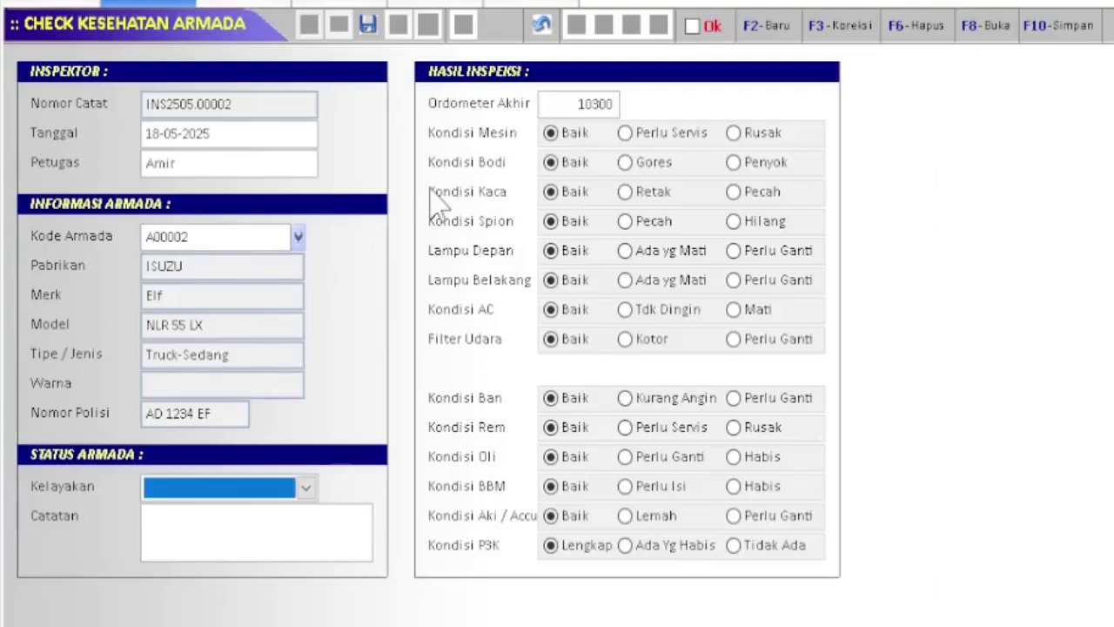
key(Down)
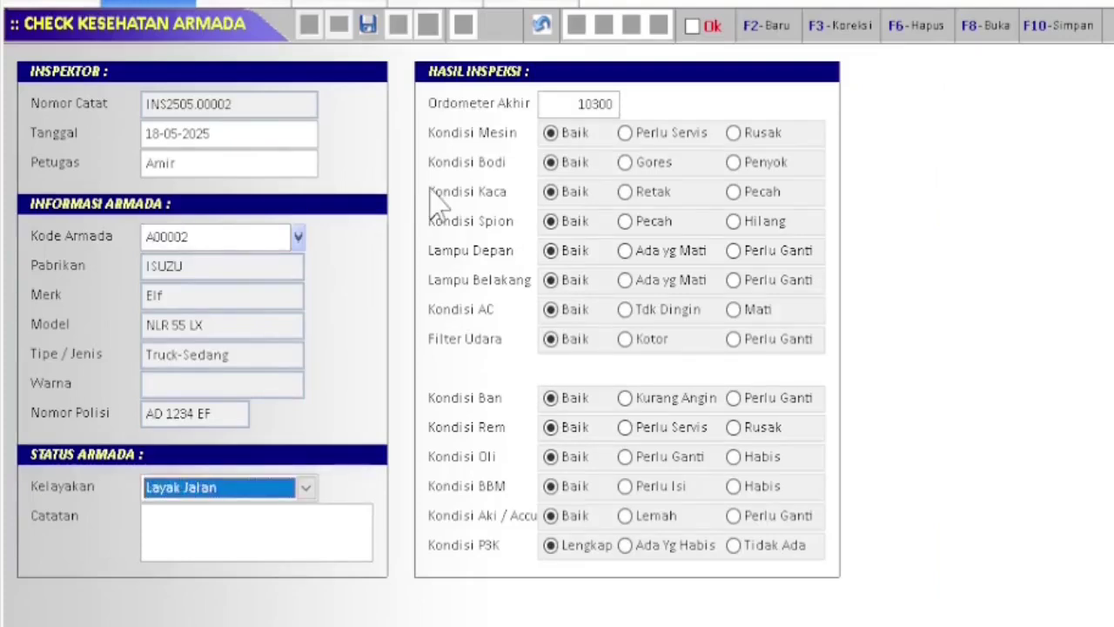
key(Return)
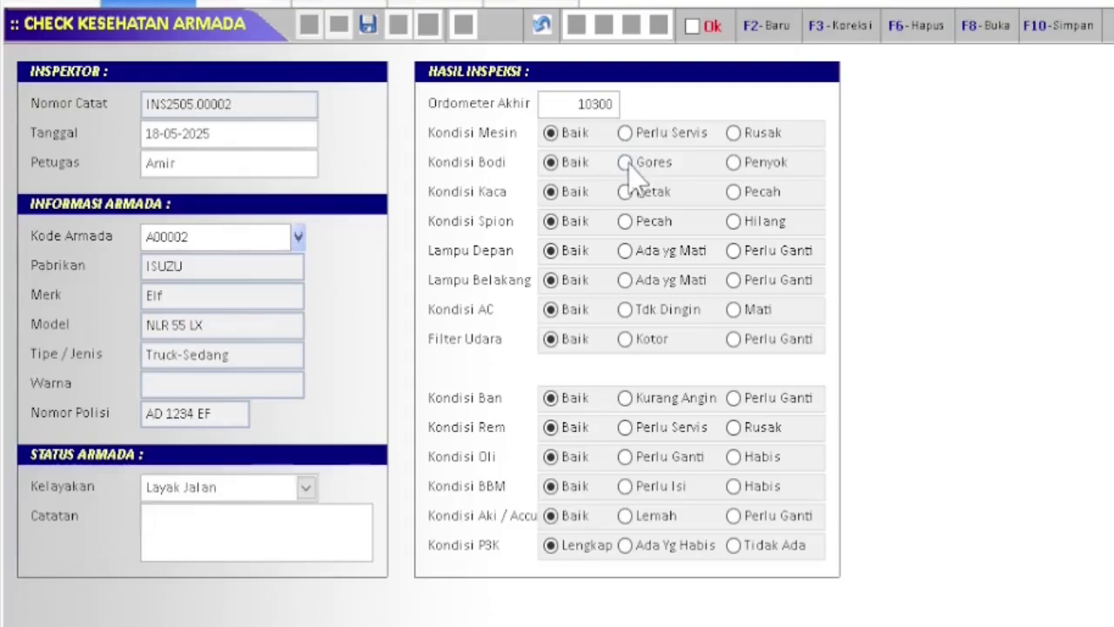
click(641, 487)
click(636, 435)
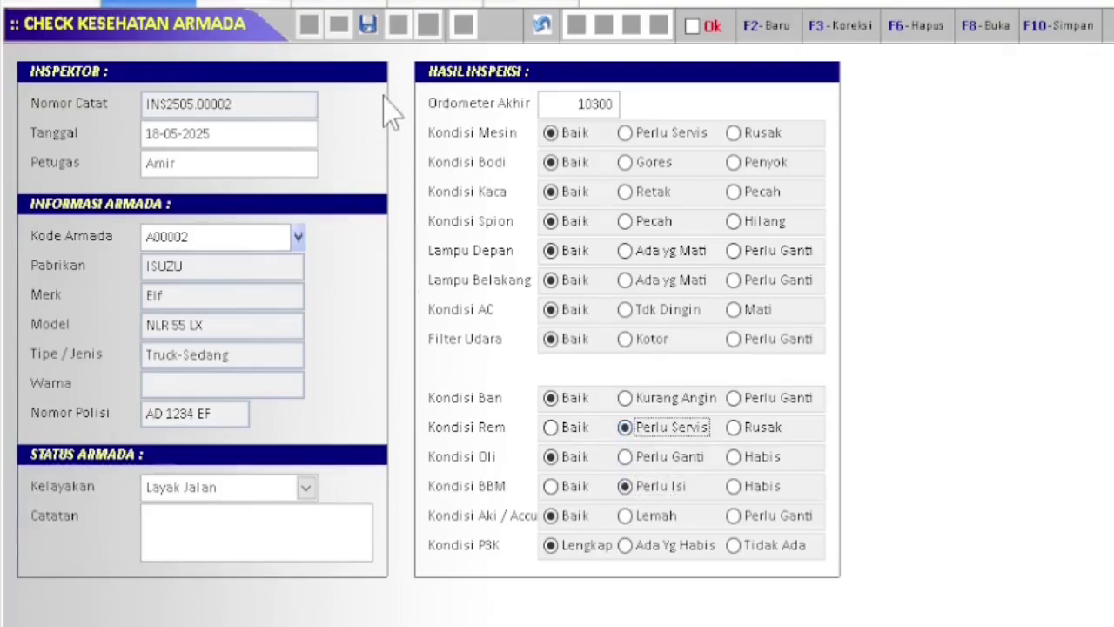
click(367, 26)
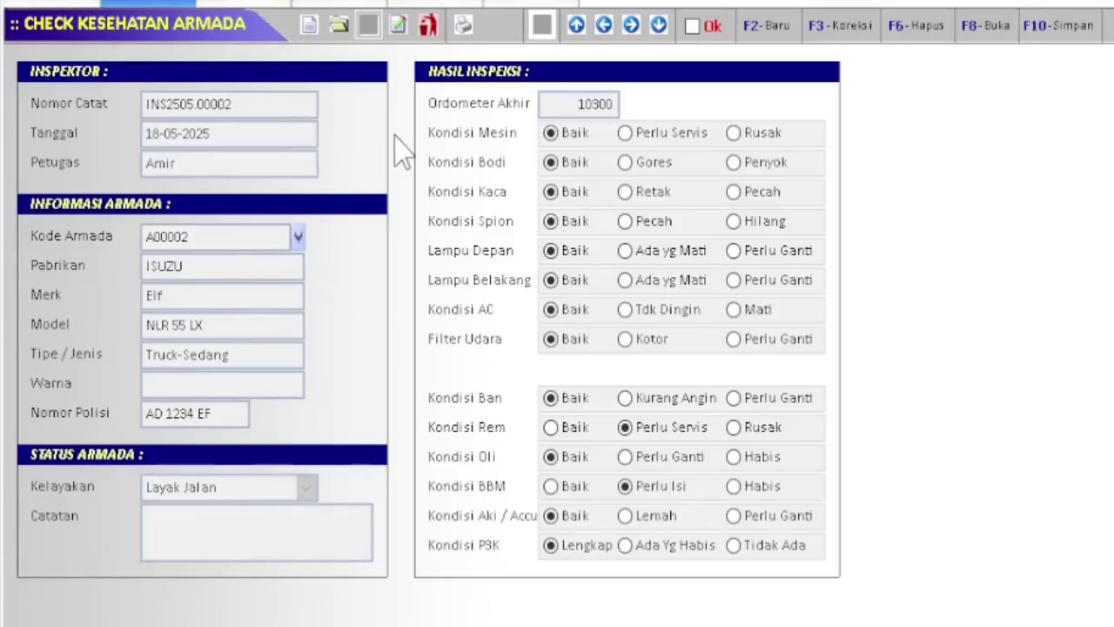
Reopen the Toyota Avanza inspection from the saved inspections, put it in correction mode and save it again.
click(338, 26)
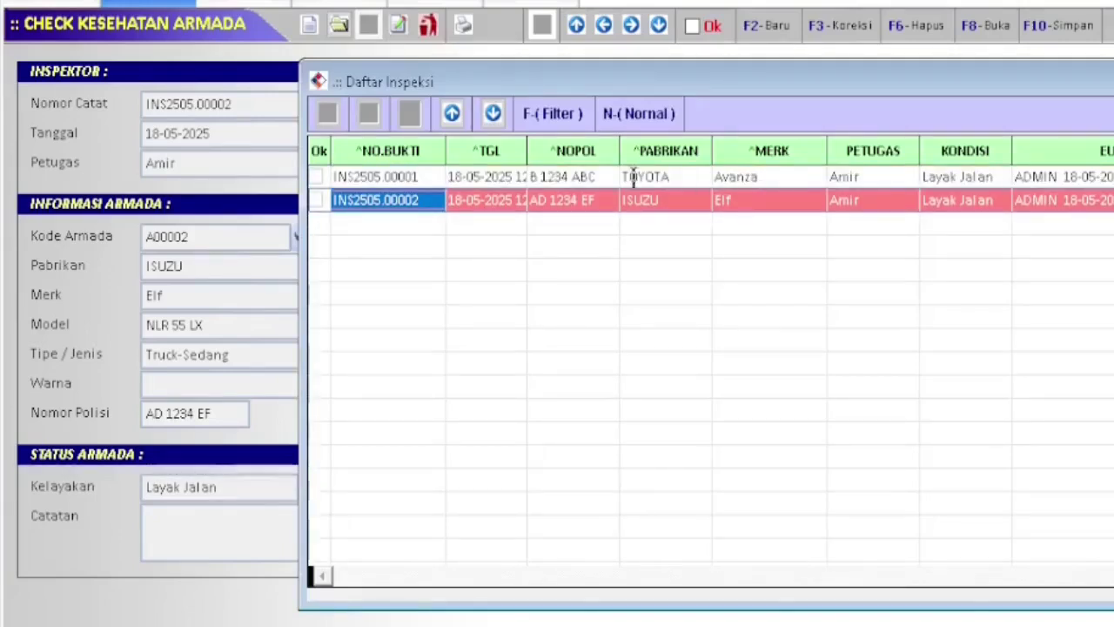
click(579, 175)
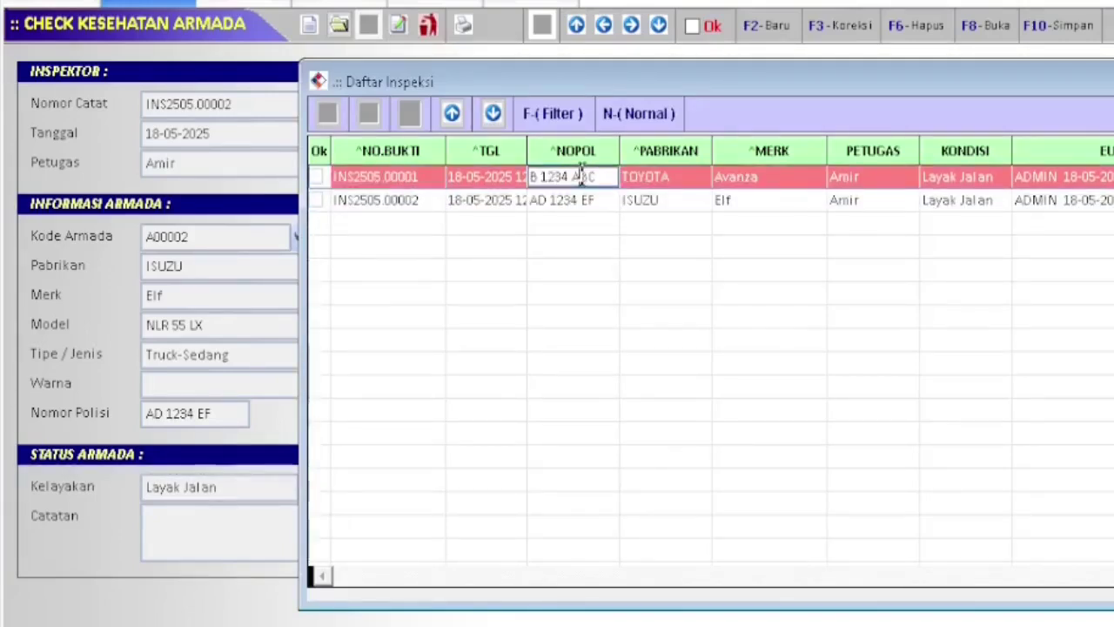
double_click(579, 176)
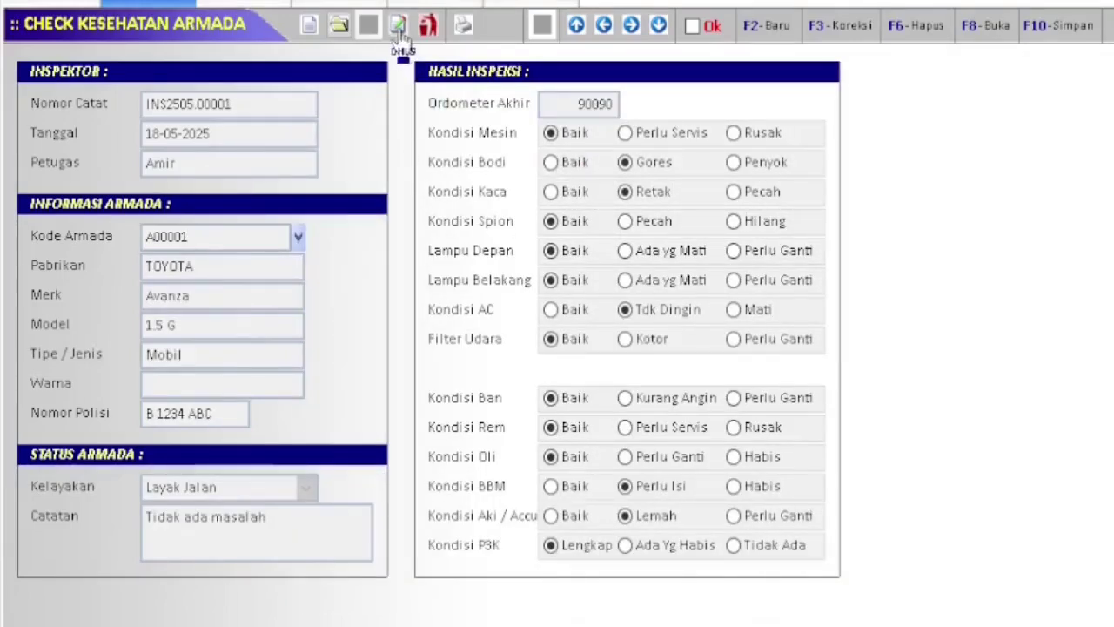
click(398, 26)
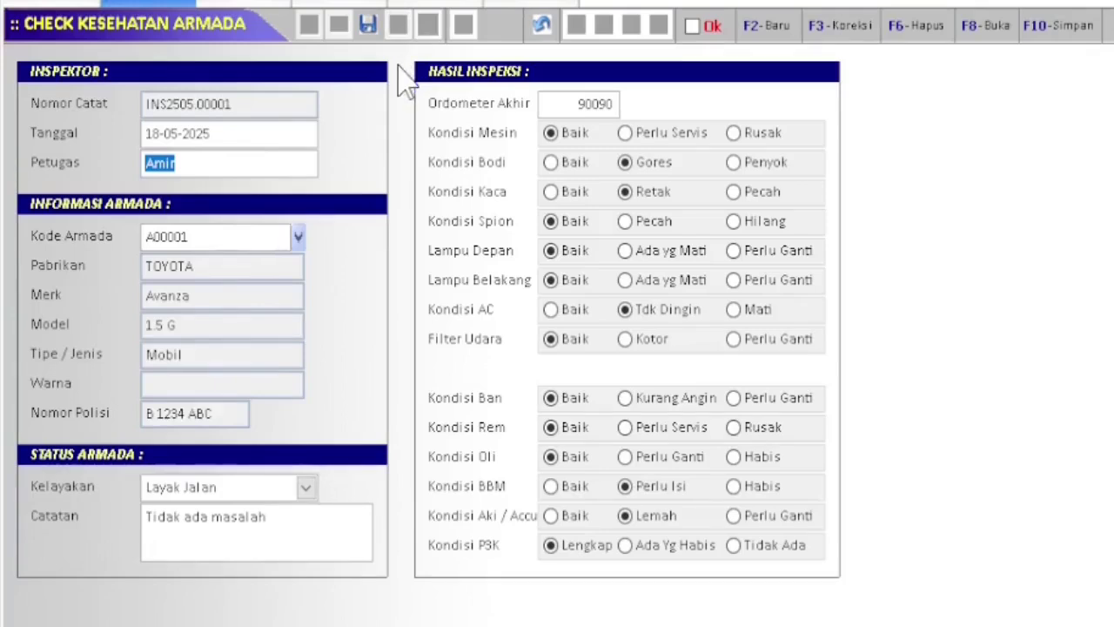
click(369, 26)
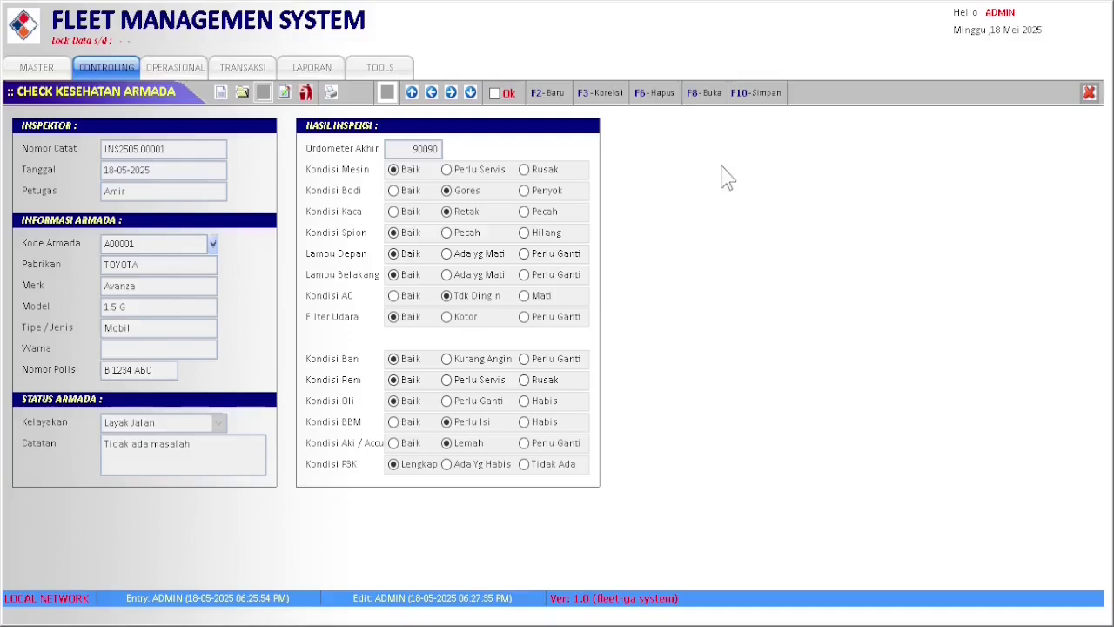
Close the vehicle health check form and open the Permintaan Pembelian form from the Controling module.
click(1087, 94)
click(105, 65)
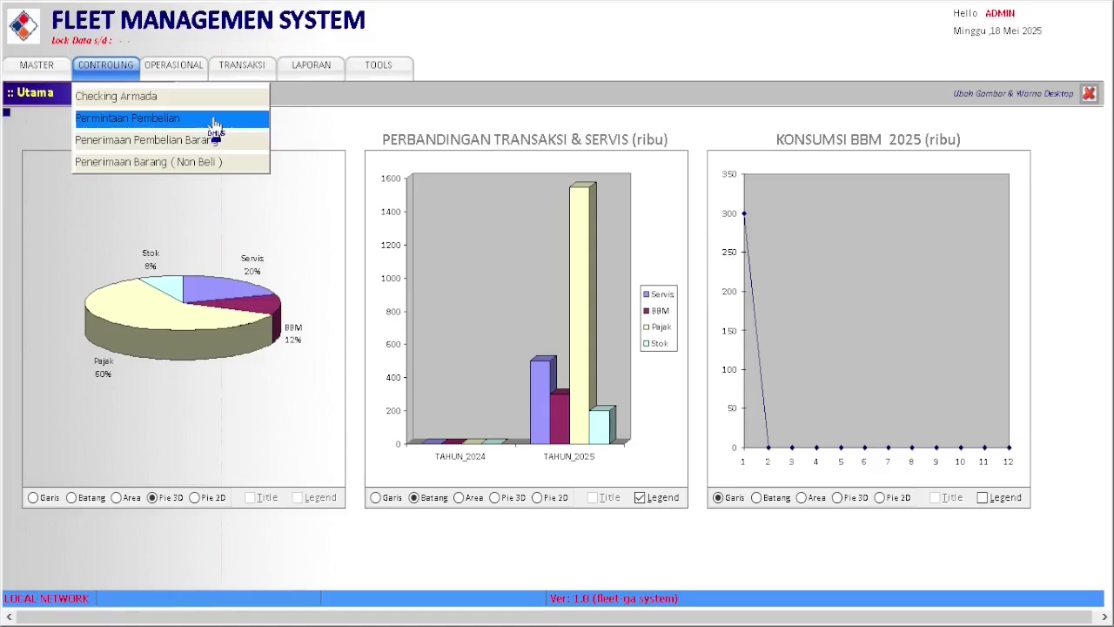
click(215, 124)
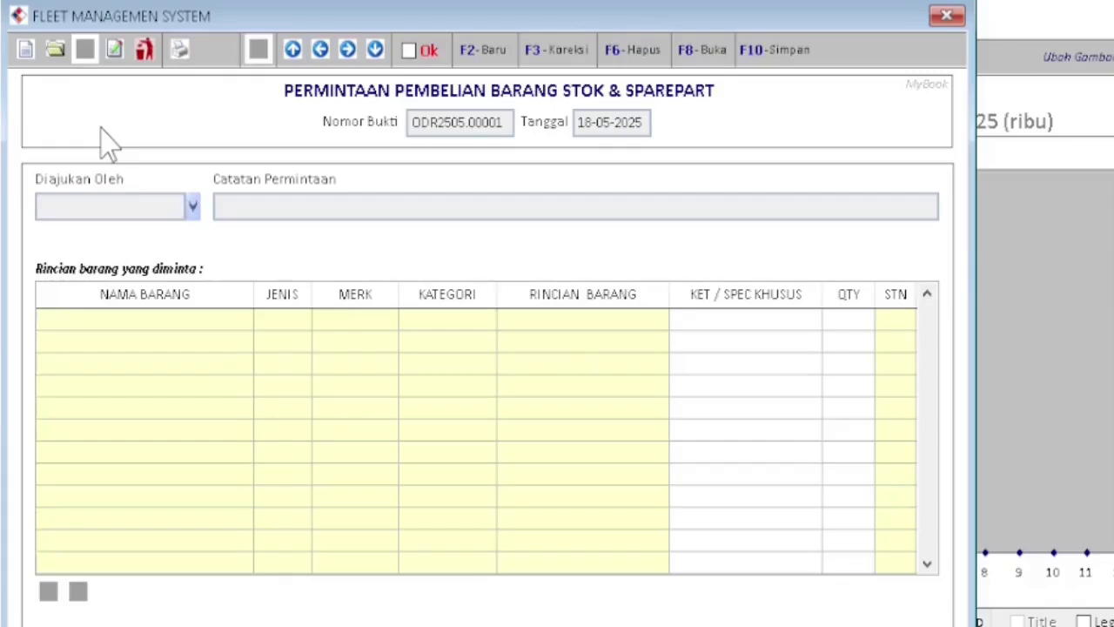
Start a new purchase request, choose the second listed driver as Diajukan Oleh and enter the Catatan Permintaan "Stok Habis".
click(26, 50)
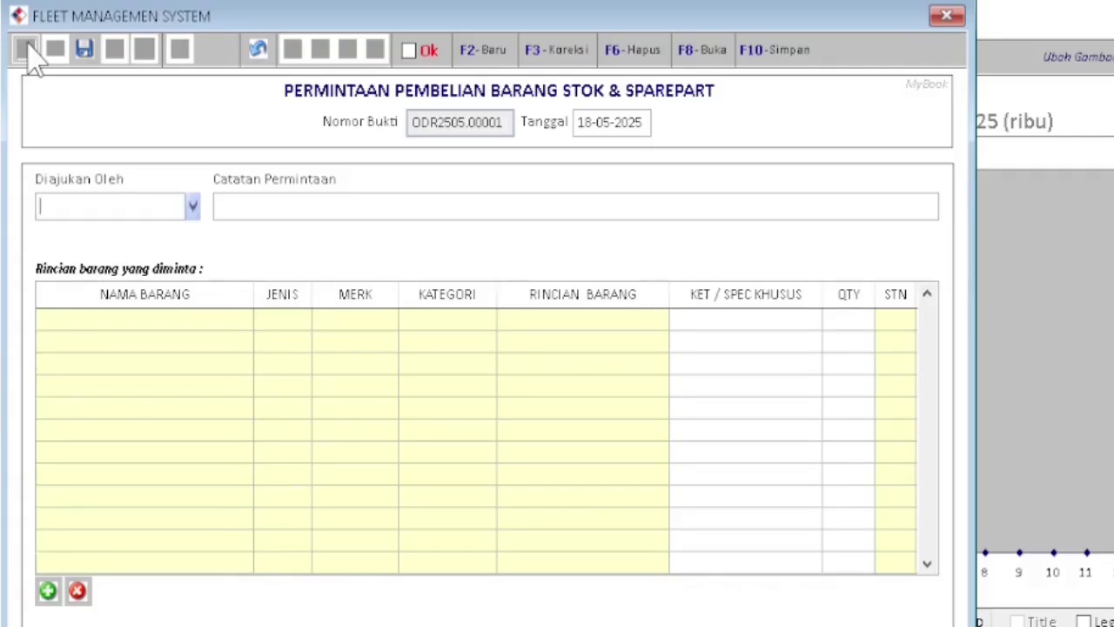
click(193, 206)
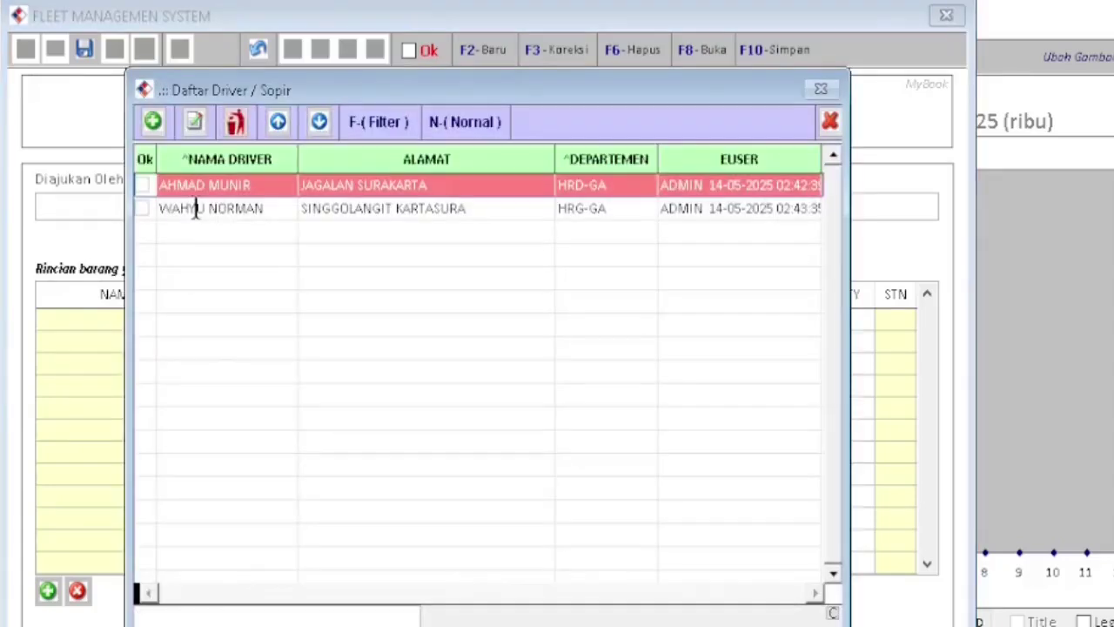
double_click(195, 209)
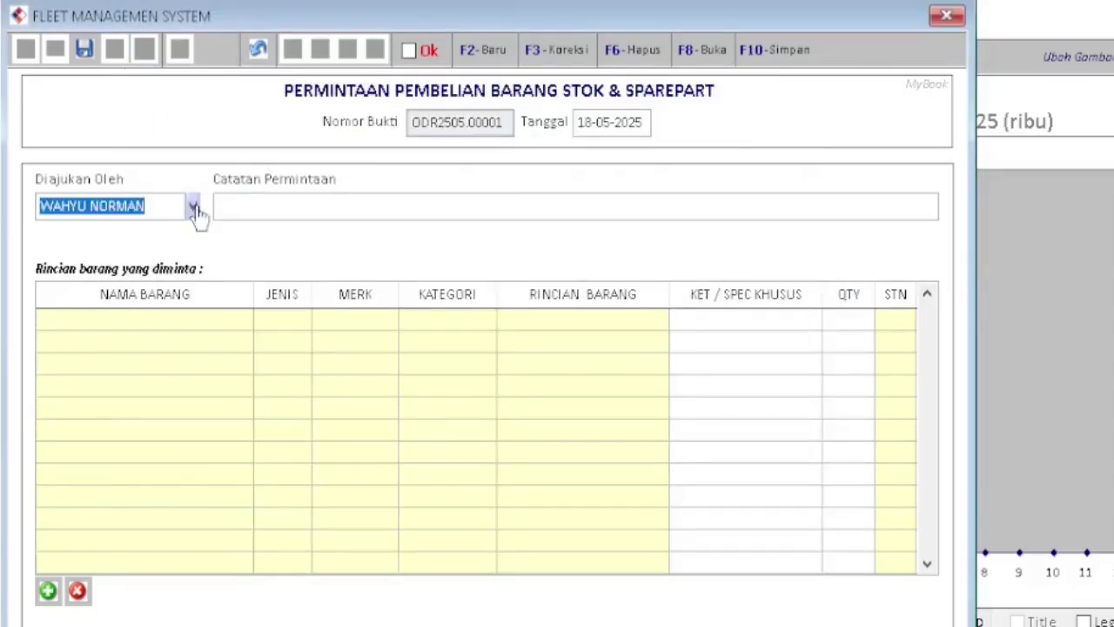
key(Tab)
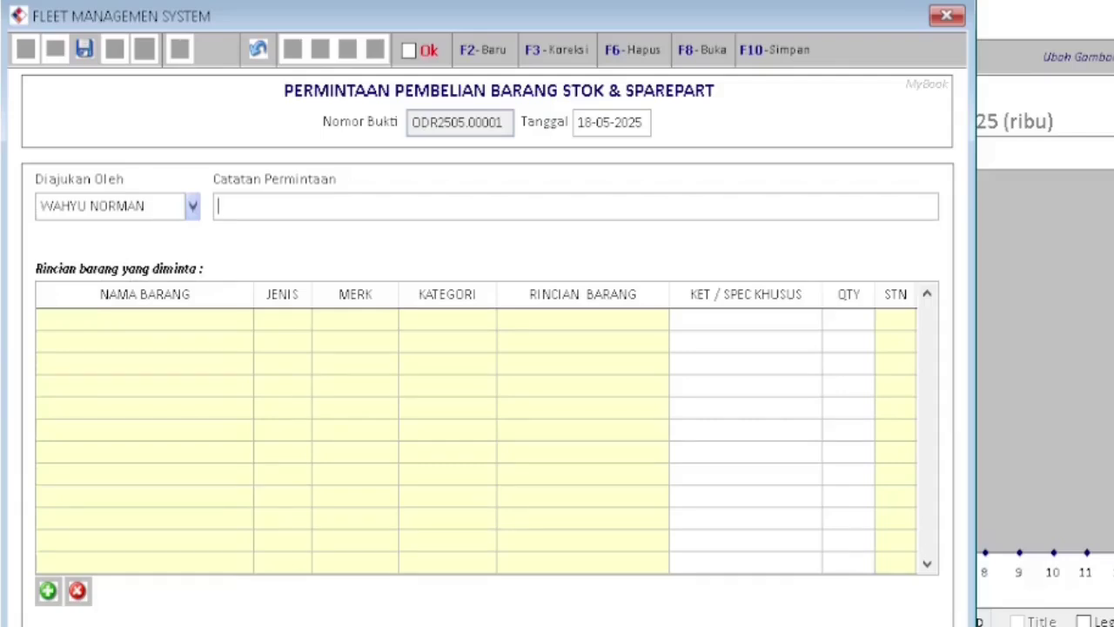
text(Stok Habis)
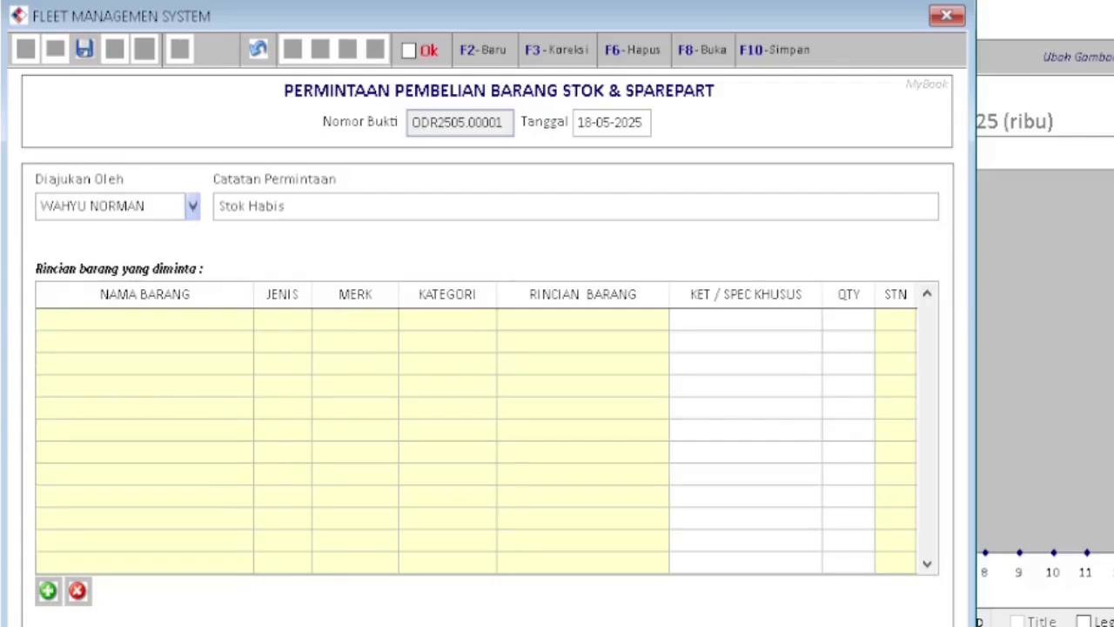
Add Filter Oli Cartridge from the item list to the requested items.
click(48, 591)
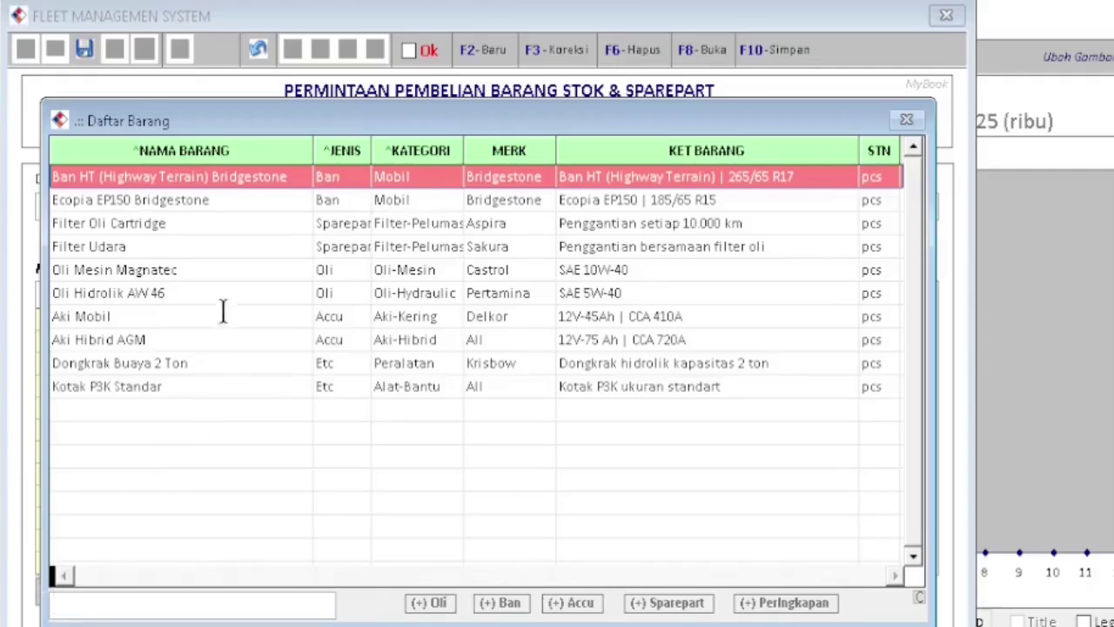
click(209, 222)
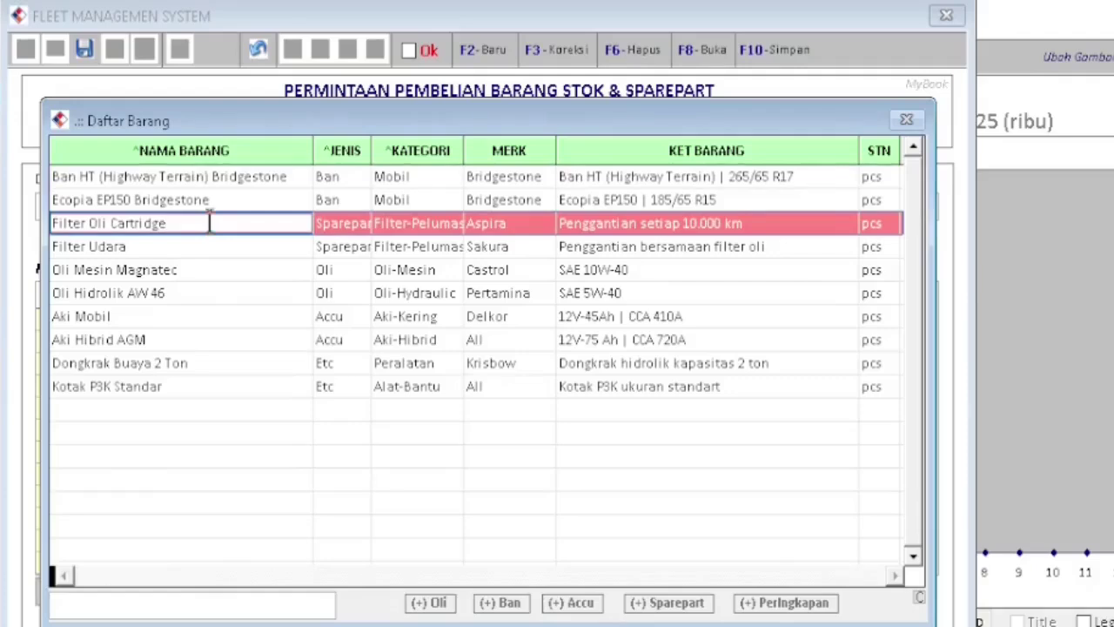
double_click(208, 223)
Set the Filter Oli Cartridge row's Ket / Spec Khusus to 12345 and its quantity to 10.
key(Tab)
key(Tab)
key(Tab)
key(Tab)
key(Tab)
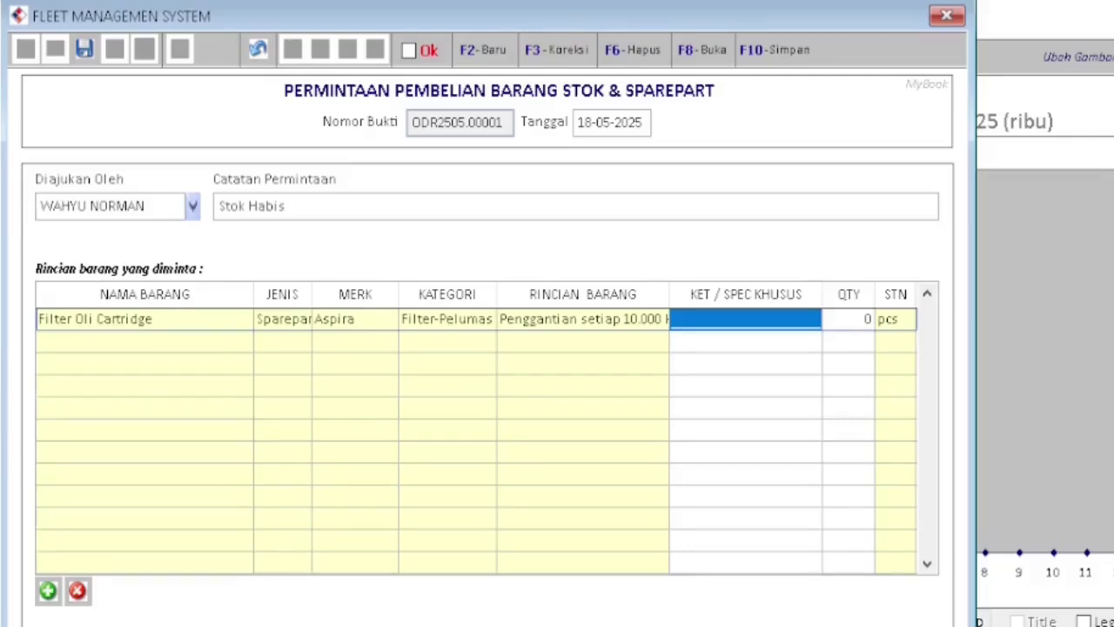
key(Return)
text(1)
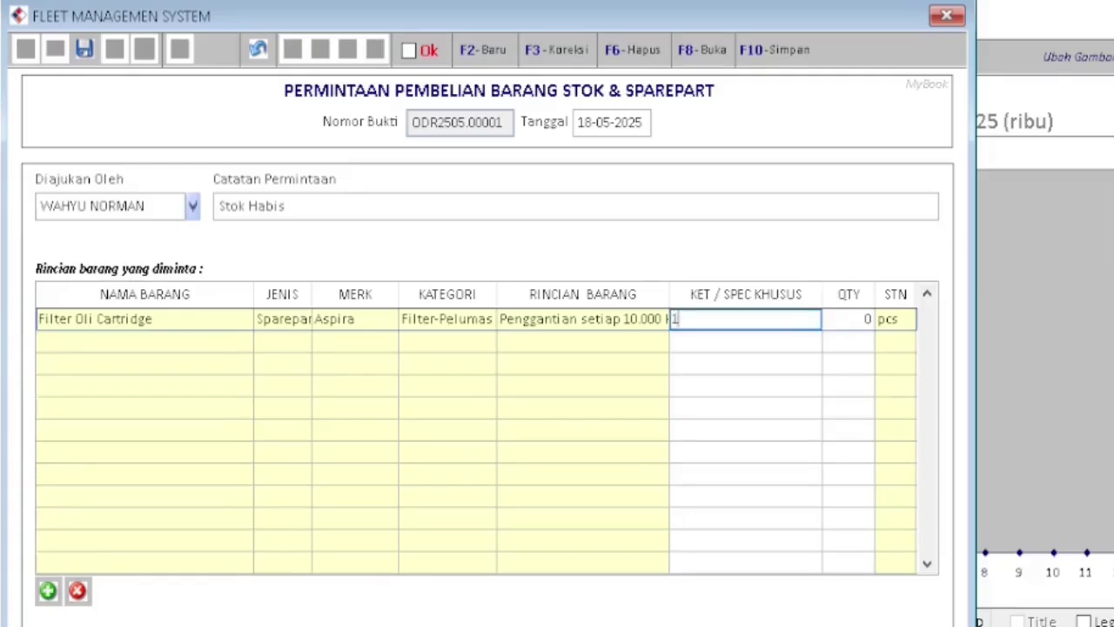
text(2345)
key(Return)
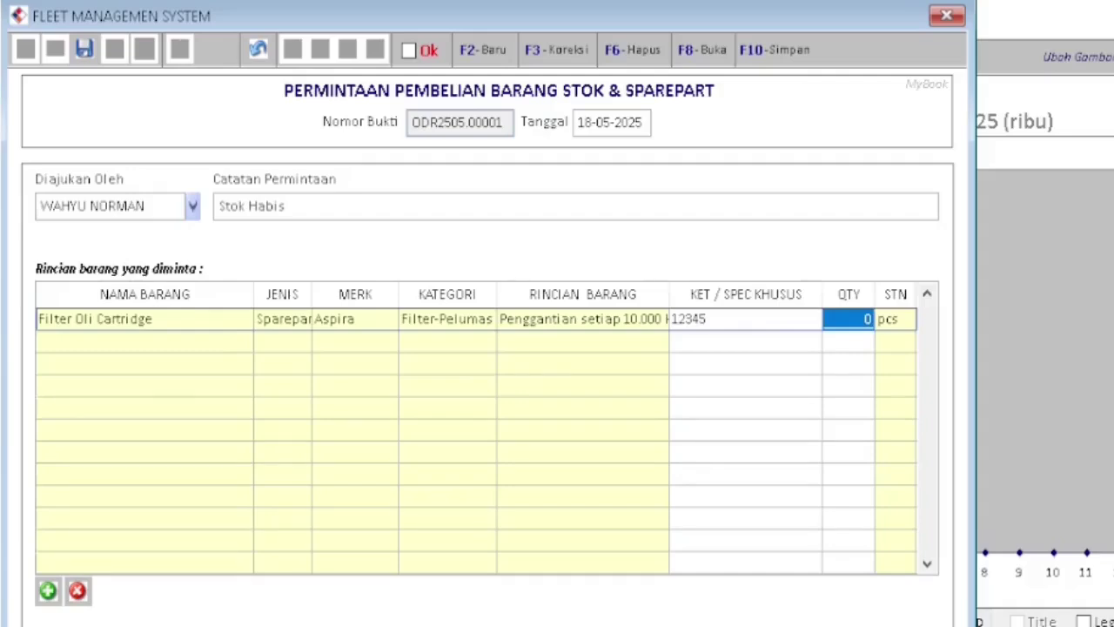
text(10)
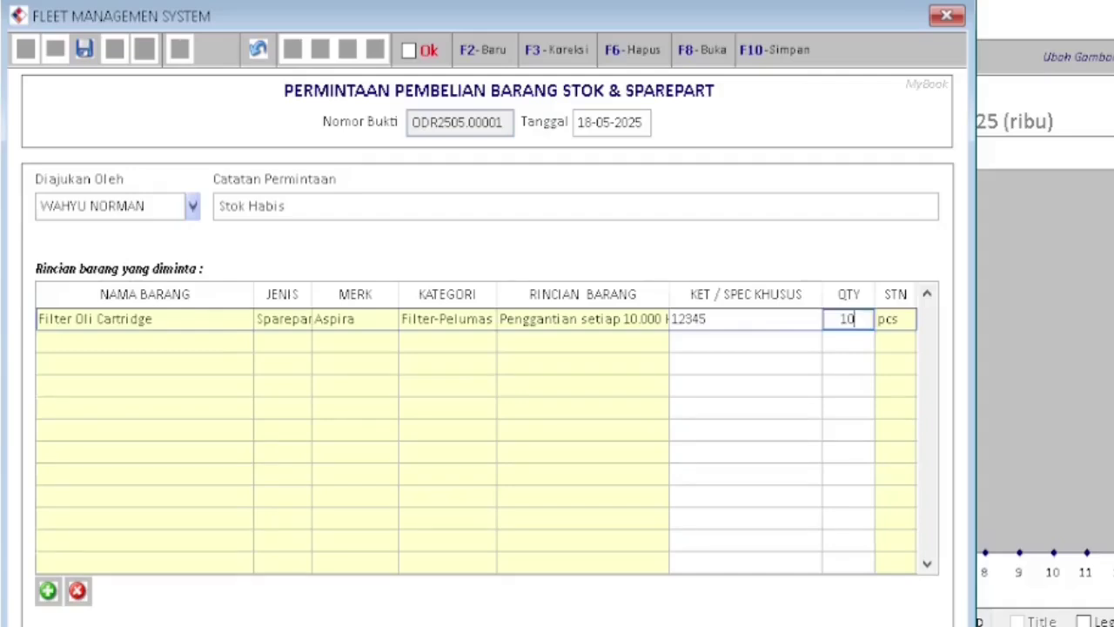
key(Tab)
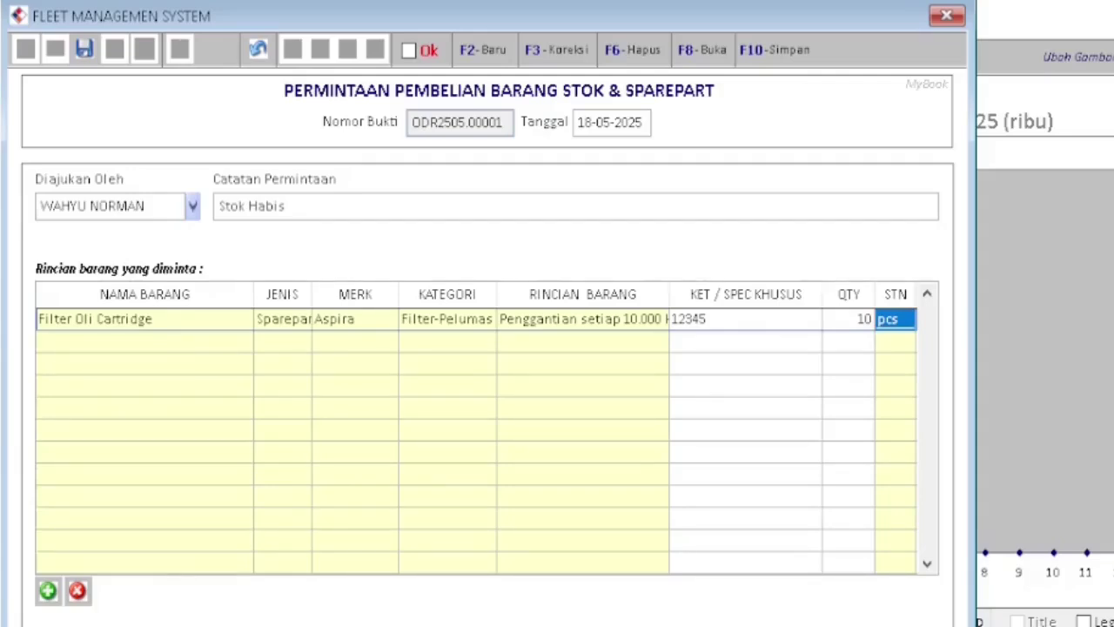
Add Oli Hidrolik AW 46 from the item list as the second requested item.
click(47, 592)
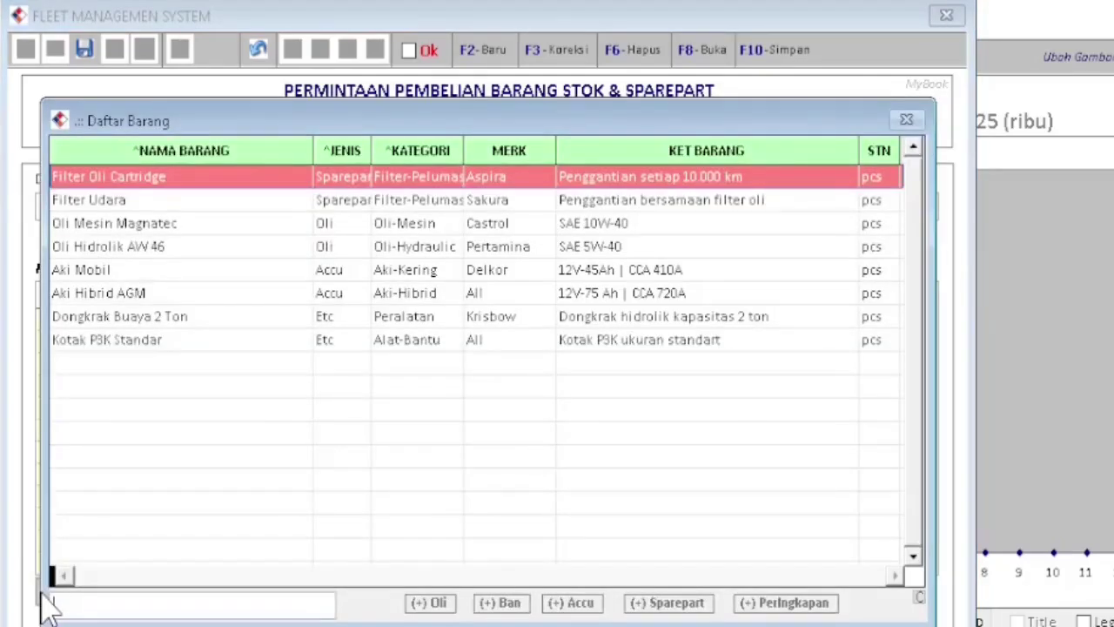
click(207, 244)
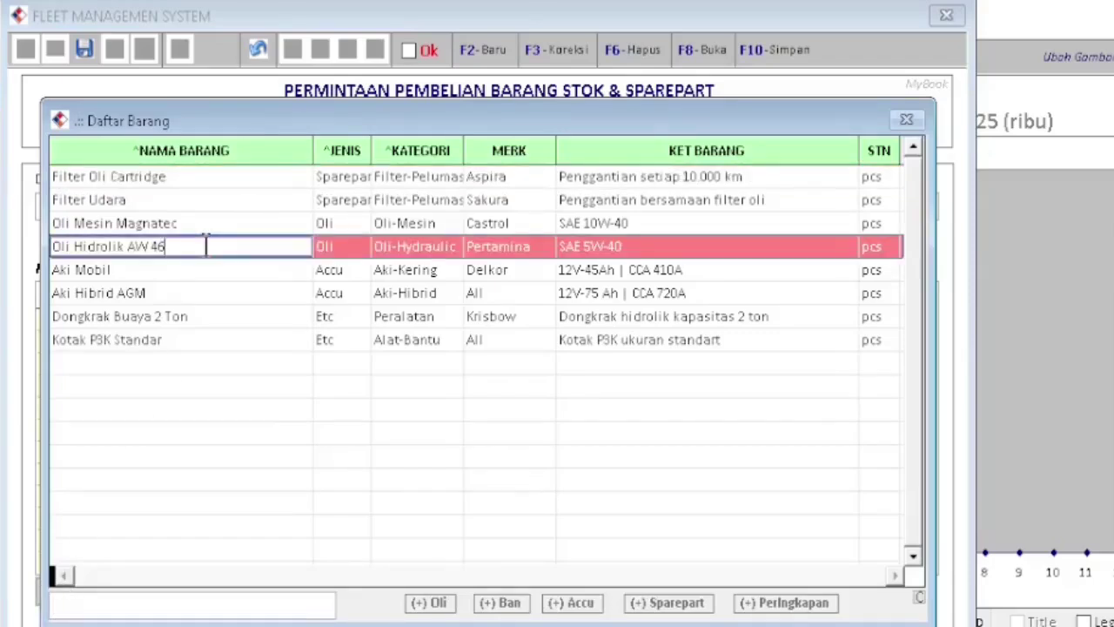
key(Return)
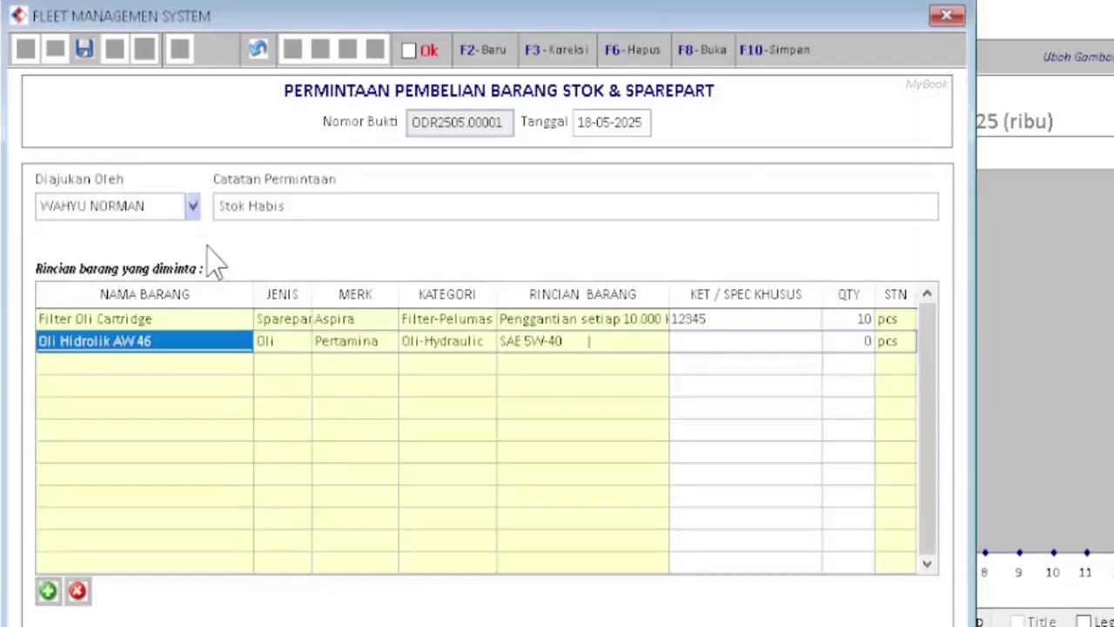
Set the Oli Hidrolik AW 46 row's Ket / Spec Khusus to 56789 and its quantity to 10.
key(Tab)
key(Tab)
key(Tab)
key(Tab)
key(Tab)
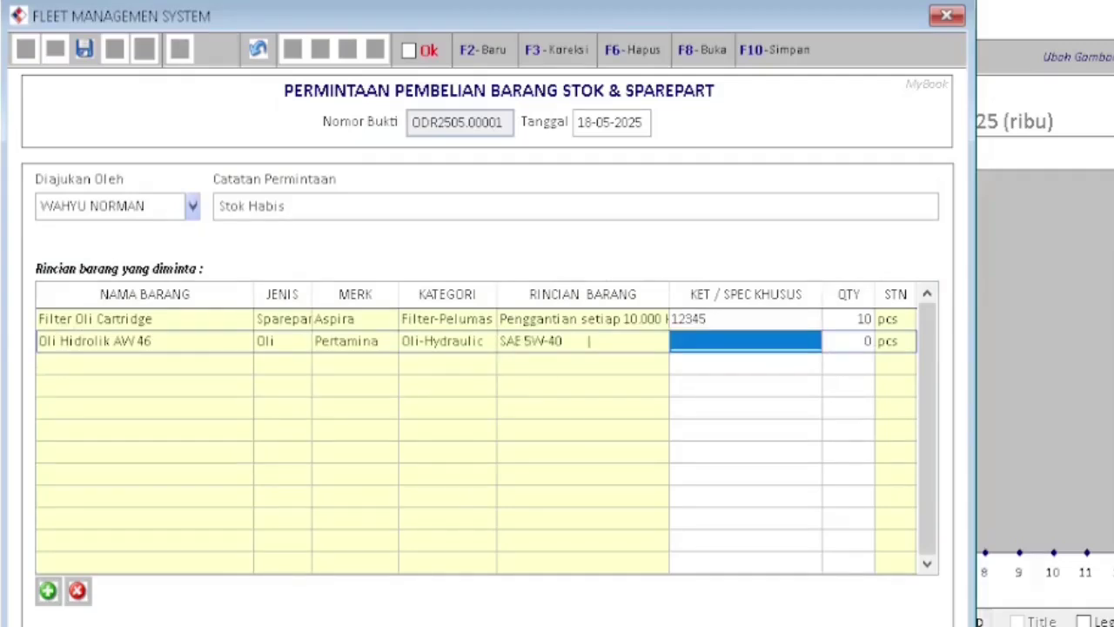
text(56)
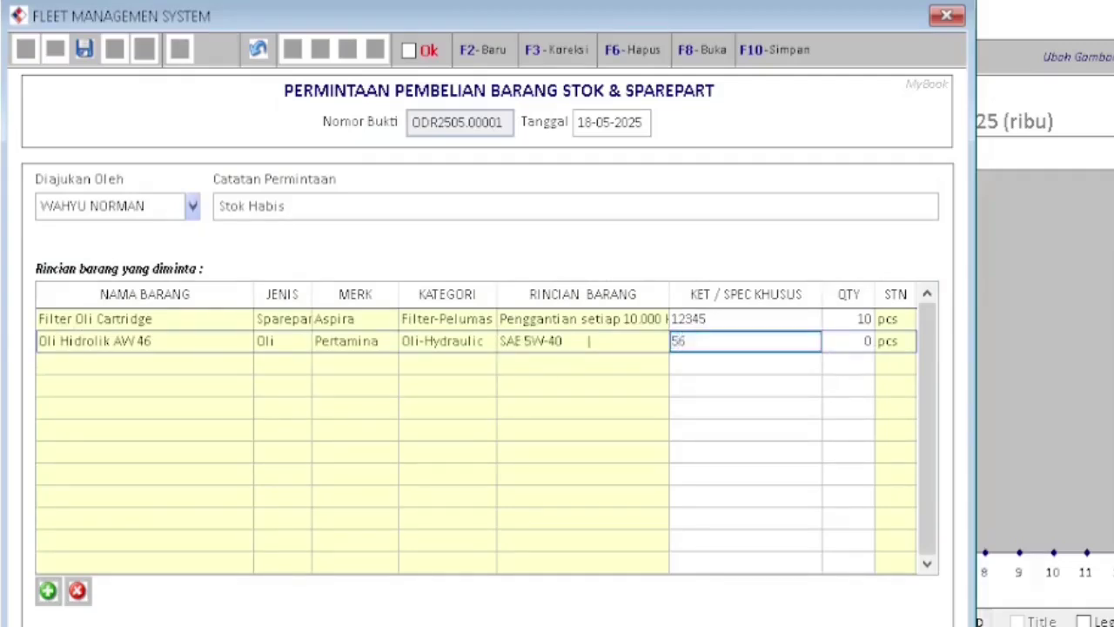
text(789)
key(Tab)
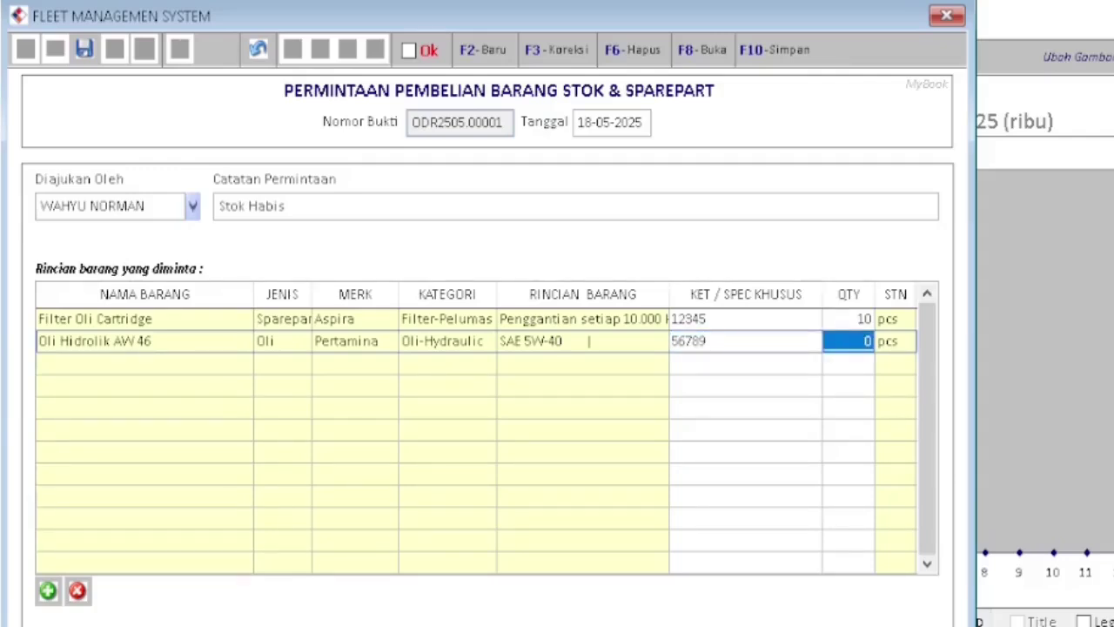
text(10)
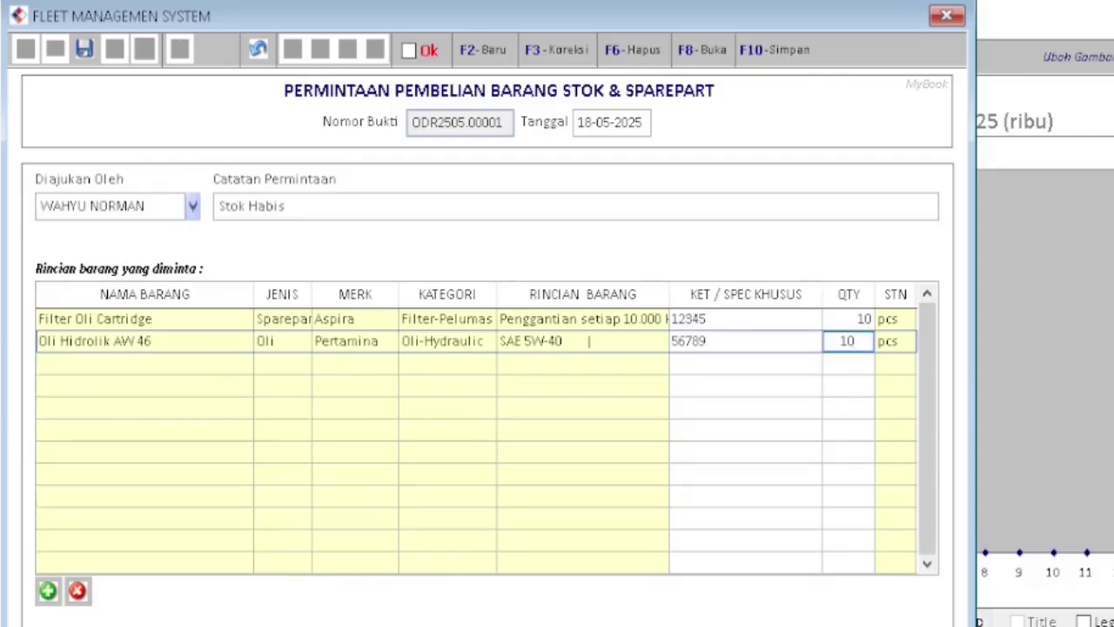
key(Tab)
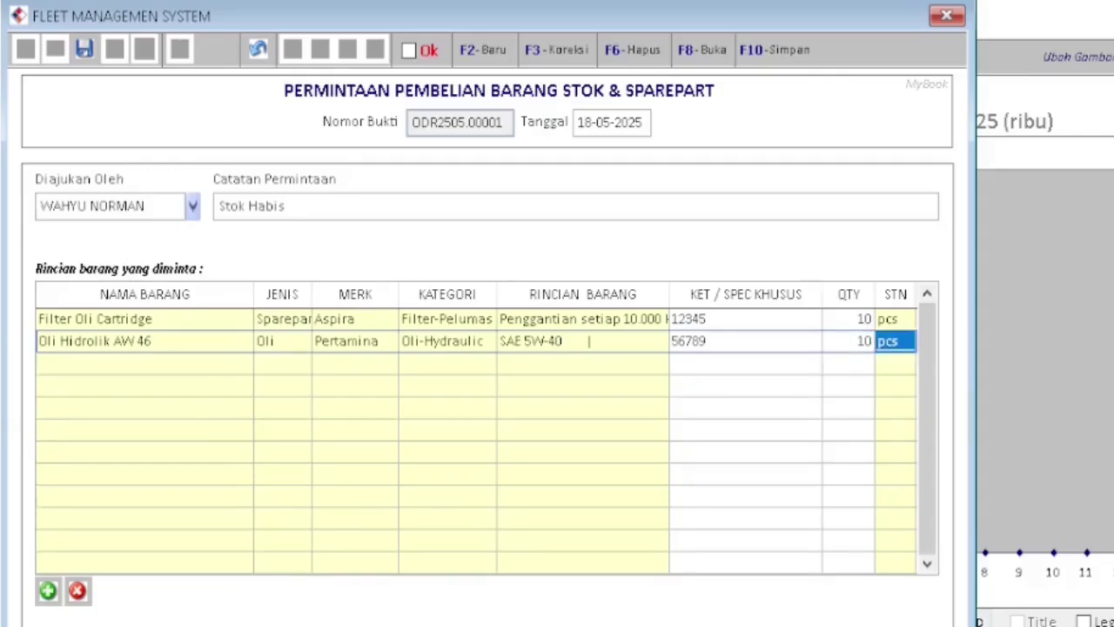
Add Kotak P3K Standar from the item list as the third requested item.
click(47, 590)
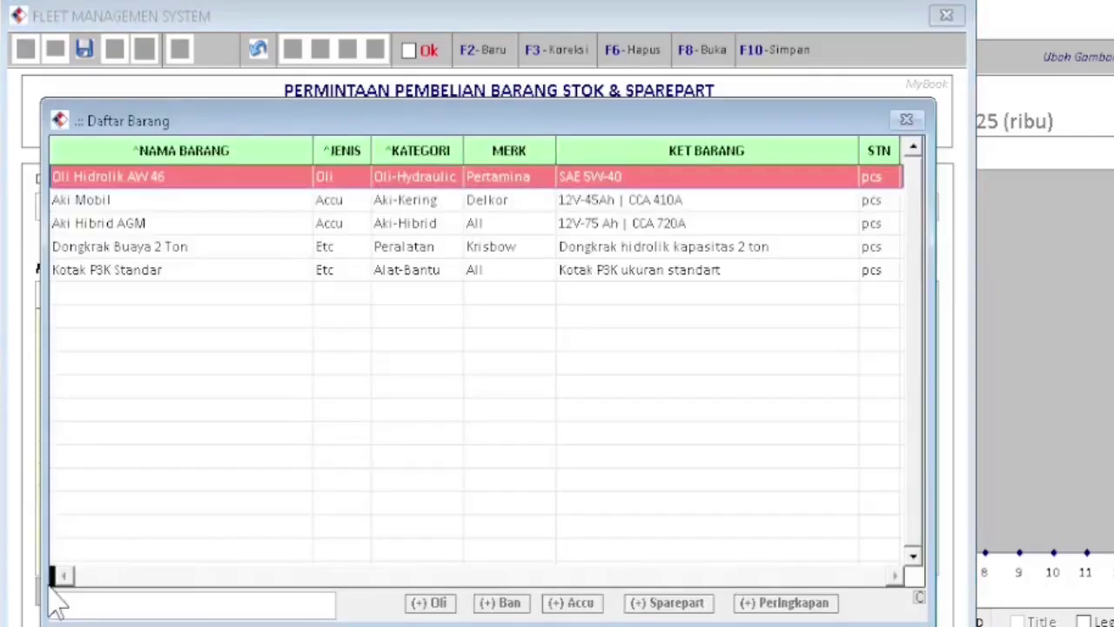
click(199, 271)
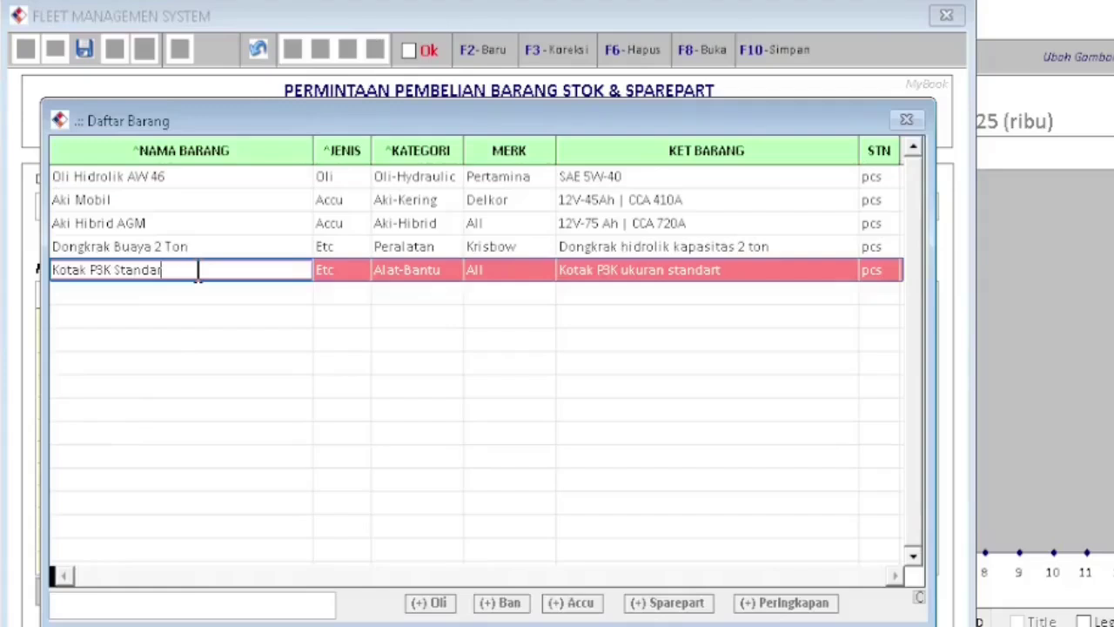
double_click(198, 271)
Set the Kotak P3K Standar row's Ket / Spec Khusus to "warna putih" and its quantity to 3.
key(Tab)
key(Tab)
key(Tab)
key(Tab)
key(Tab)
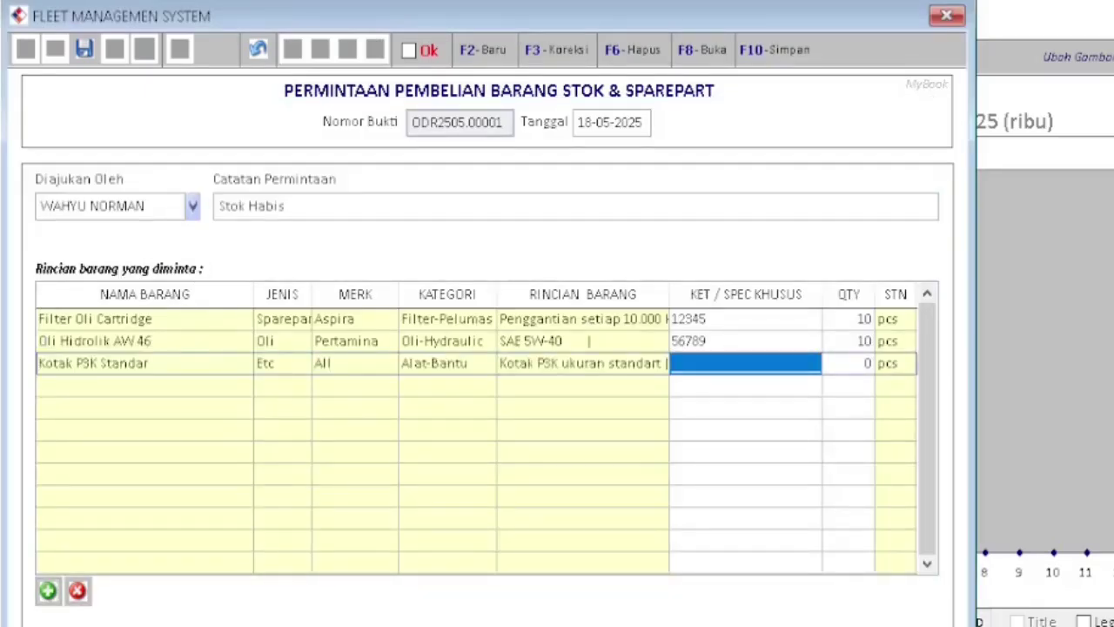
text(warn)
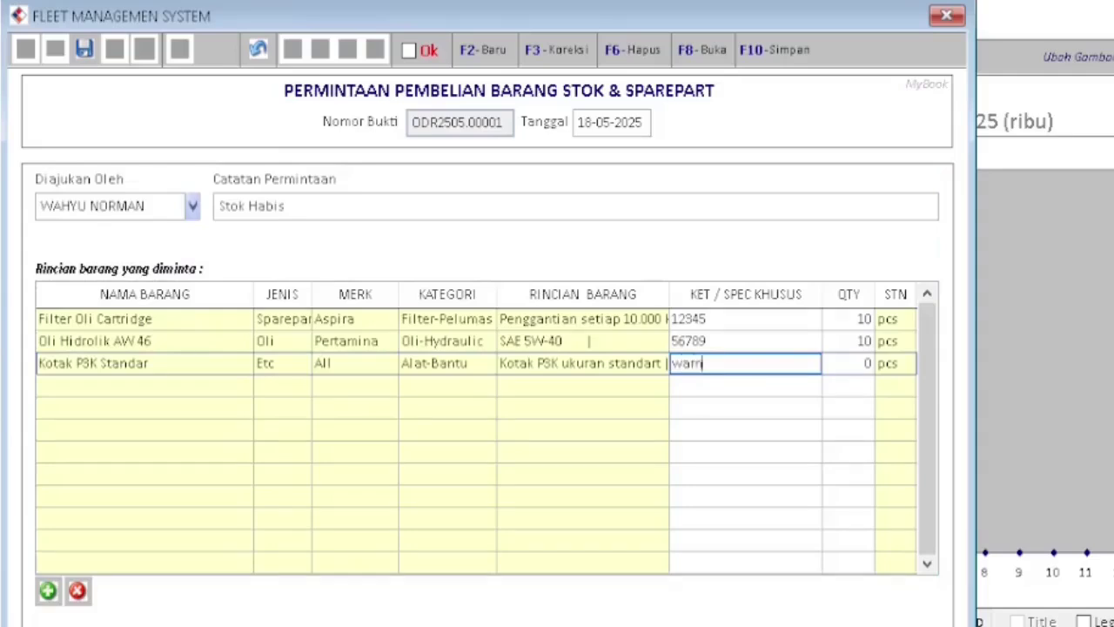
text(a putih)
key(Tab)
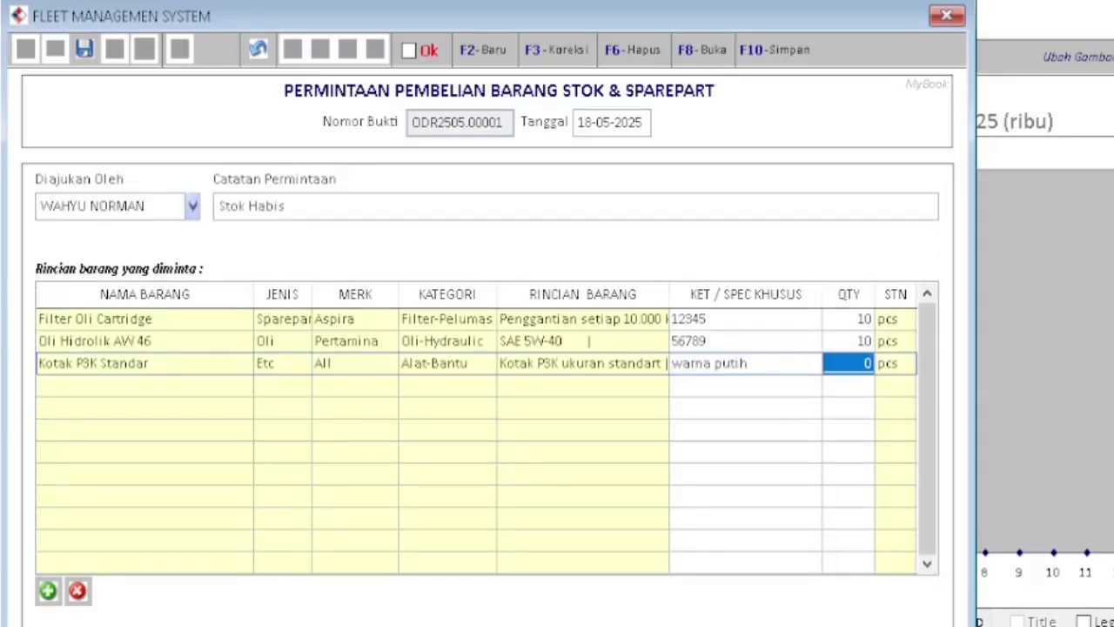
text(3)
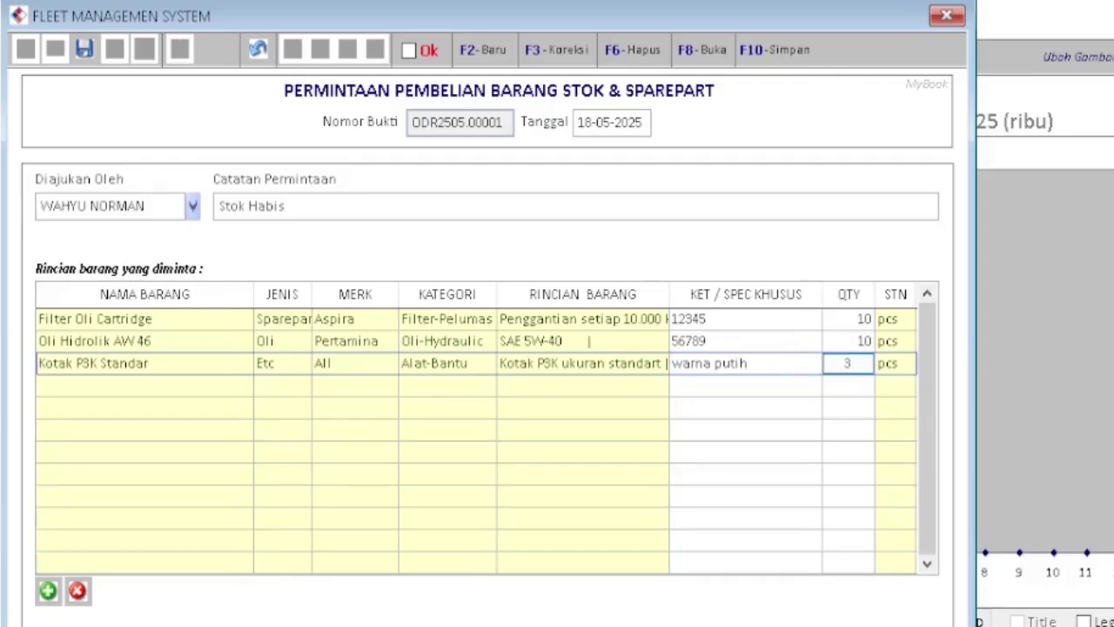
key(Tab)
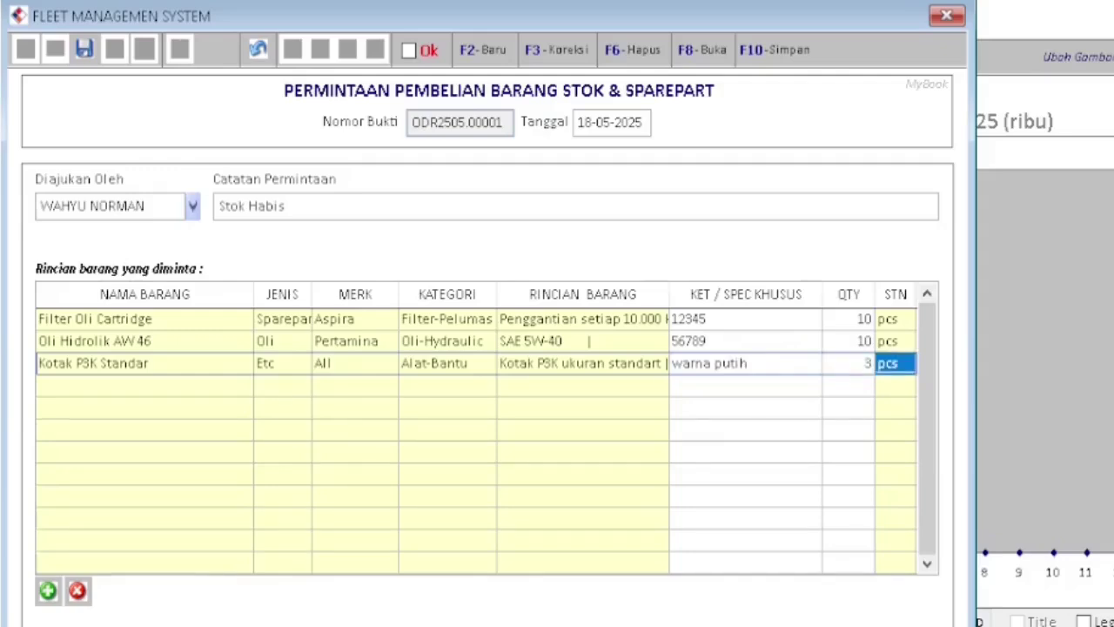
Add Oli Mesin Magnatec from the item list as the fourth requested item.
click(48, 590)
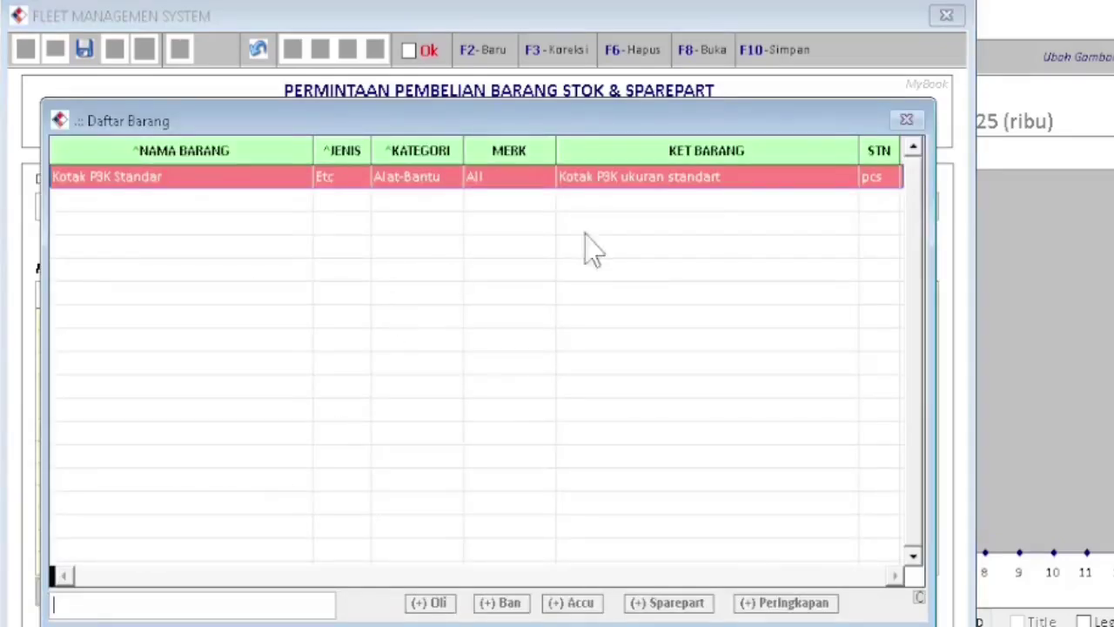
click(916, 157)
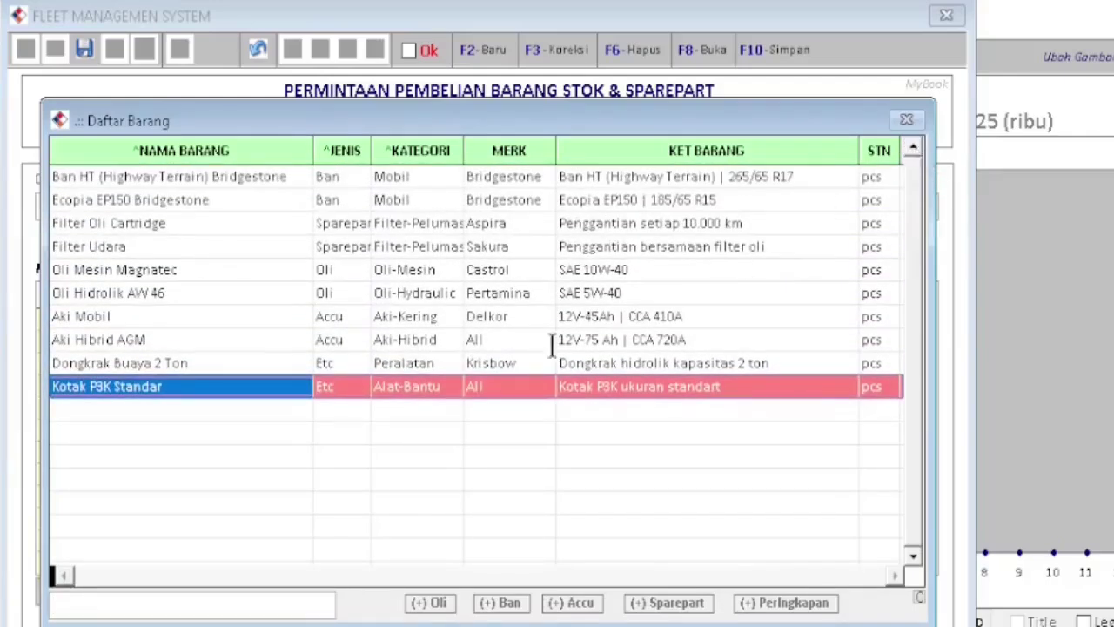
click(172, 273)
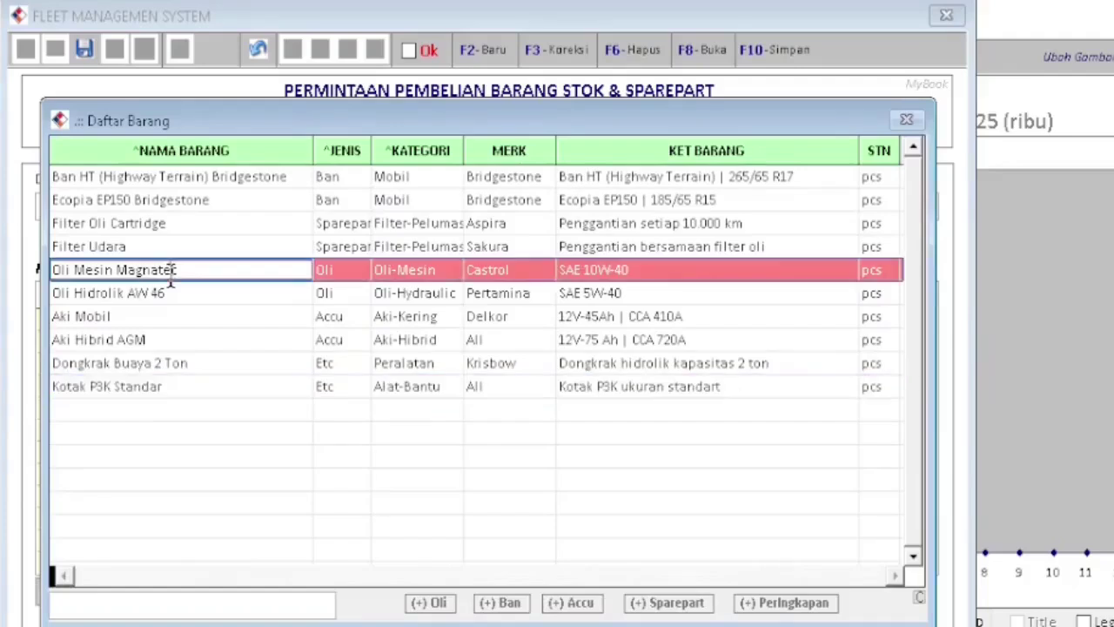
key(Return)
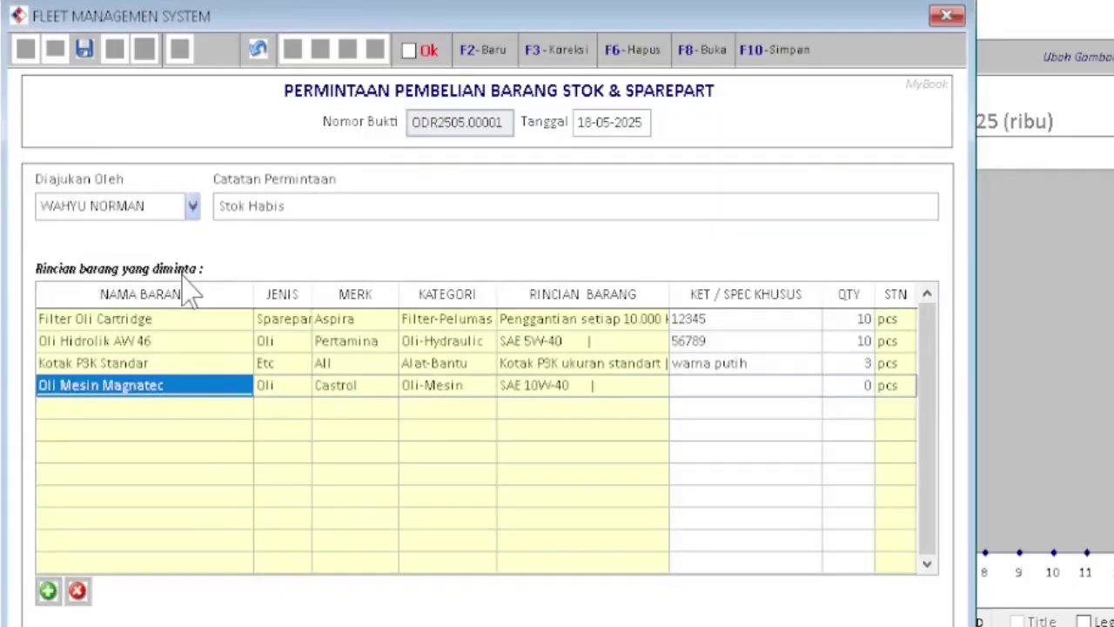
Set the Oli Mesin Magnatec row's Ket / Spec Khusus to AW40 and its quantity to 5, and save the purchase request.
key(Return)
key(Return)
key(Return)
key(Return)
key(Return)
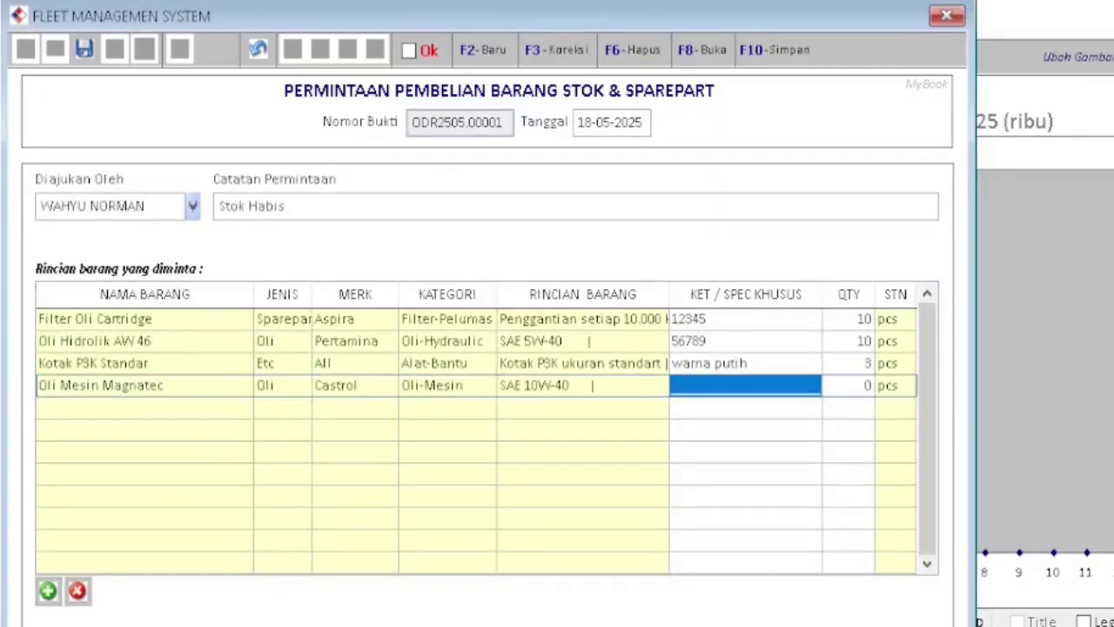
text(A)
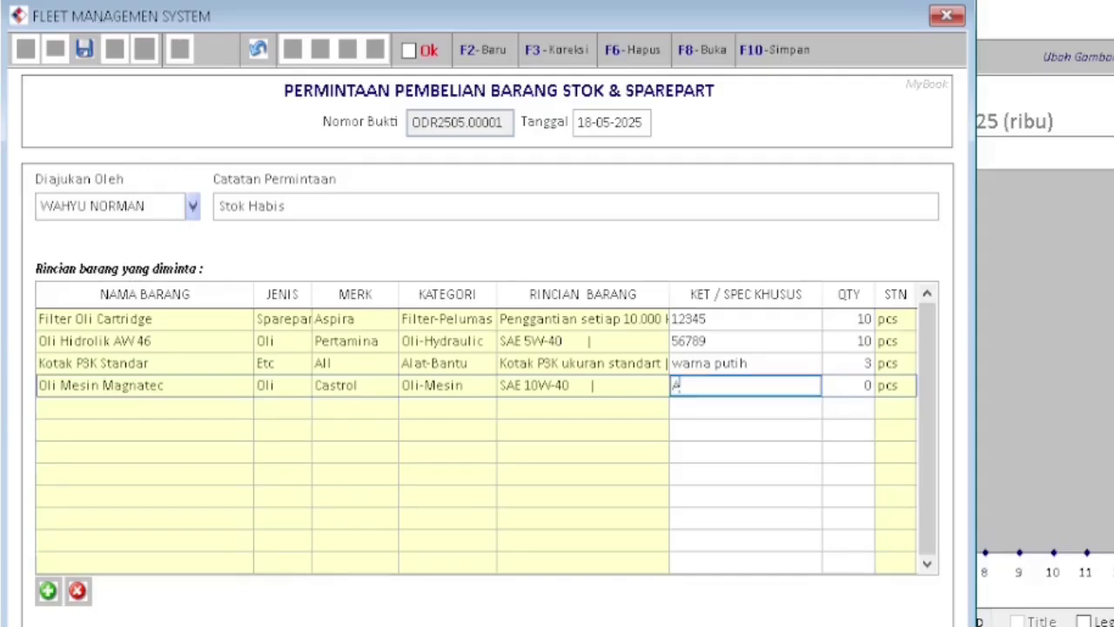
text(W40)
key(Return)
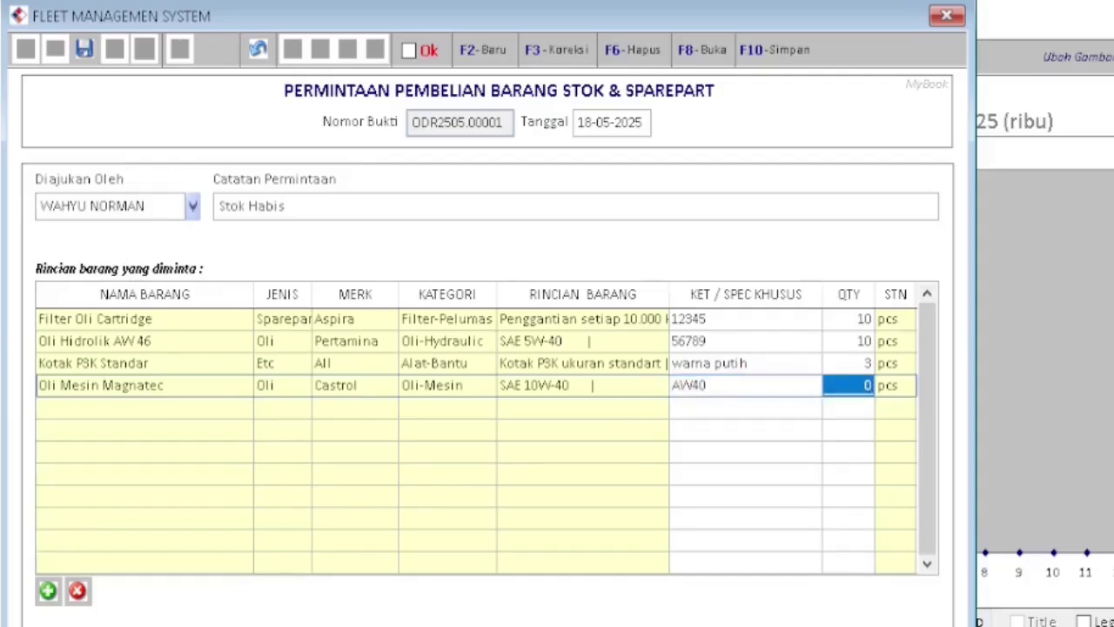
text(5)
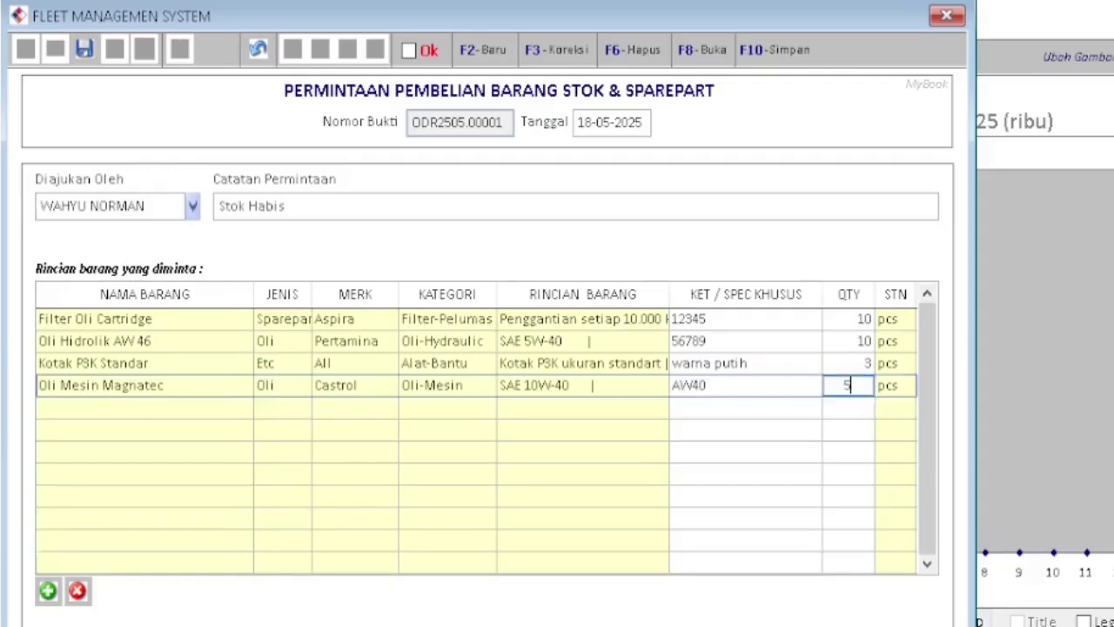
key(Tab)
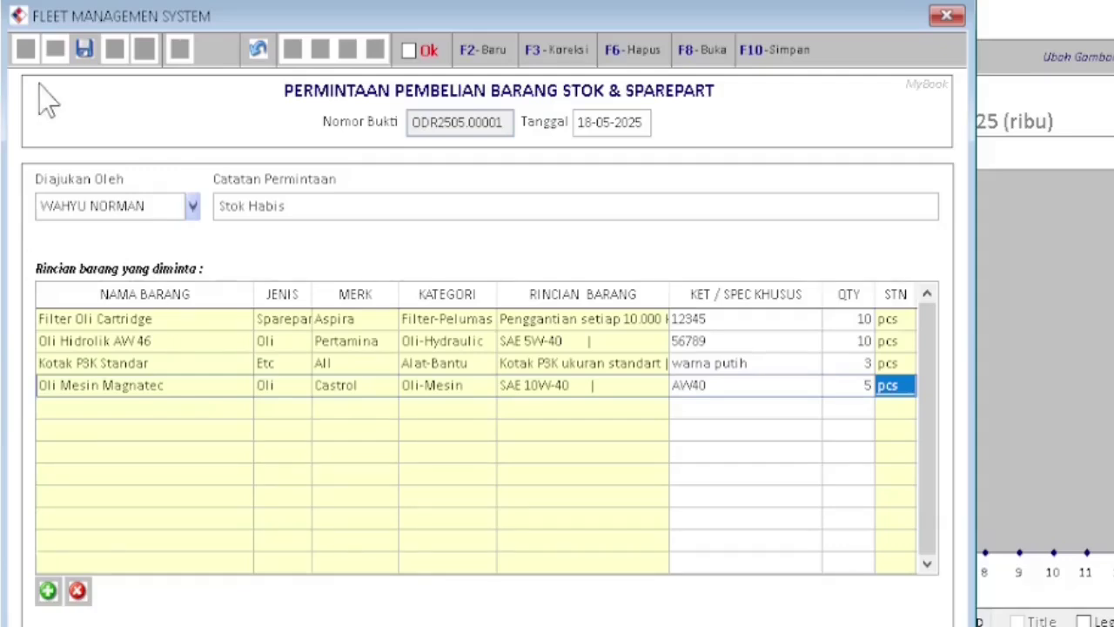
click(84, 51)
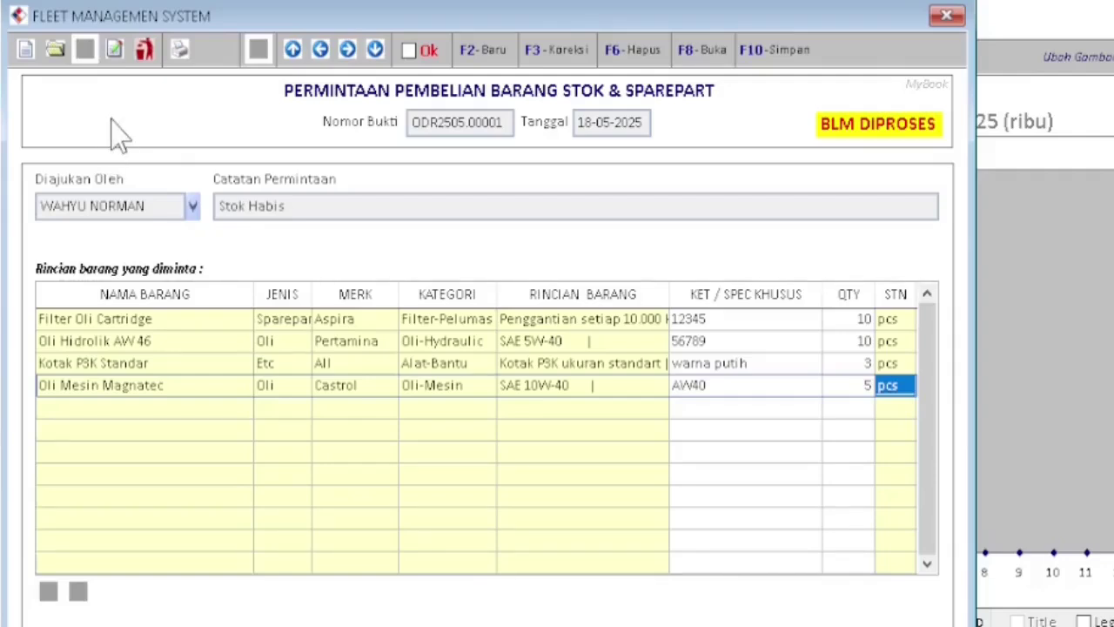
Start a new purchase request with the second listed driver as requester and "Stok Oli" as the request note.
click(22, 52)
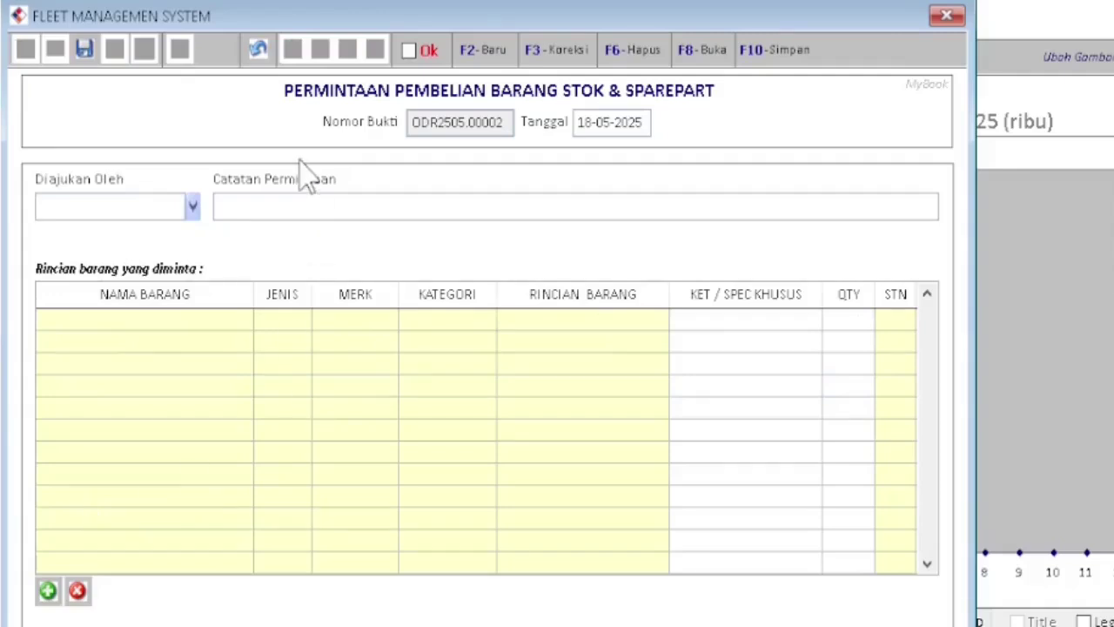
text(a)
key(Return)
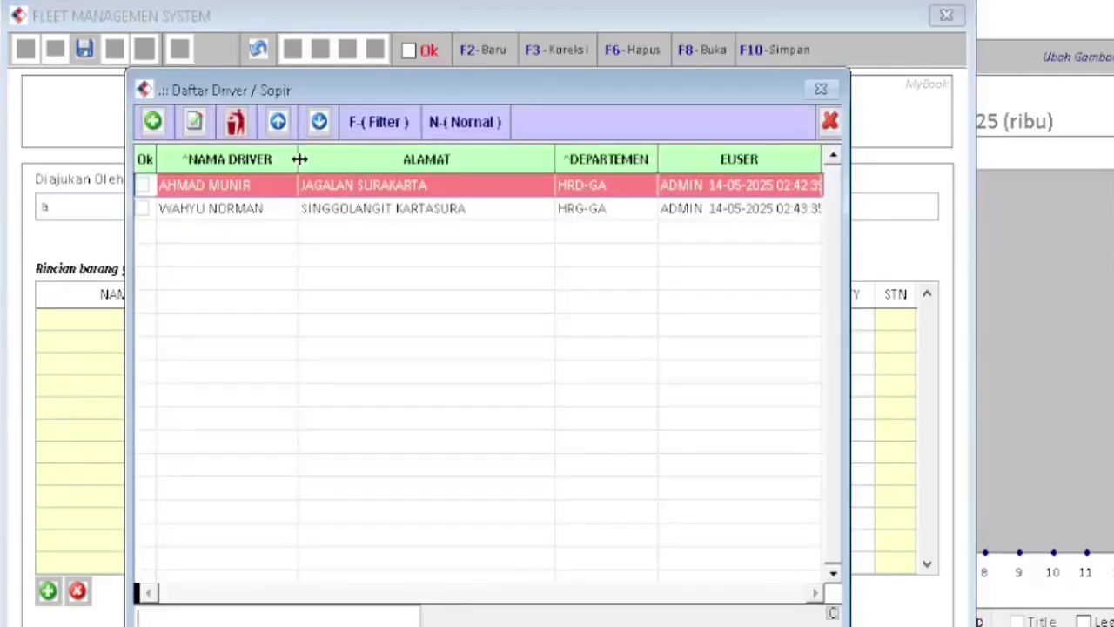
key(Down)
key(Return)
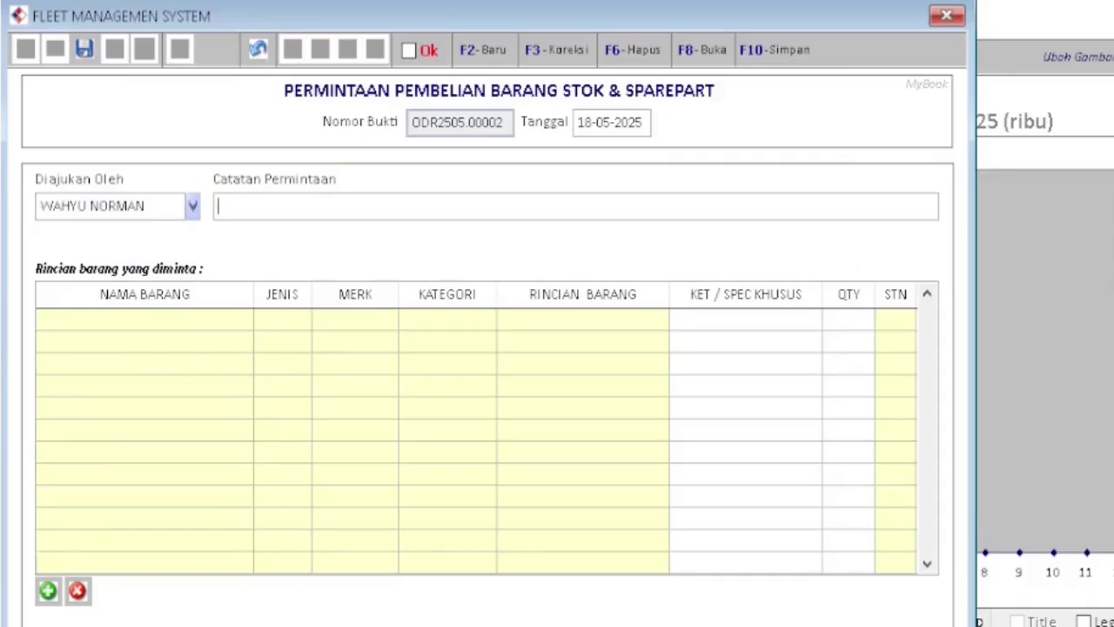
text(Stok Oli)
Add Oli Hidrolik AW 46 from the item list as the requested item.
click(47, 591)
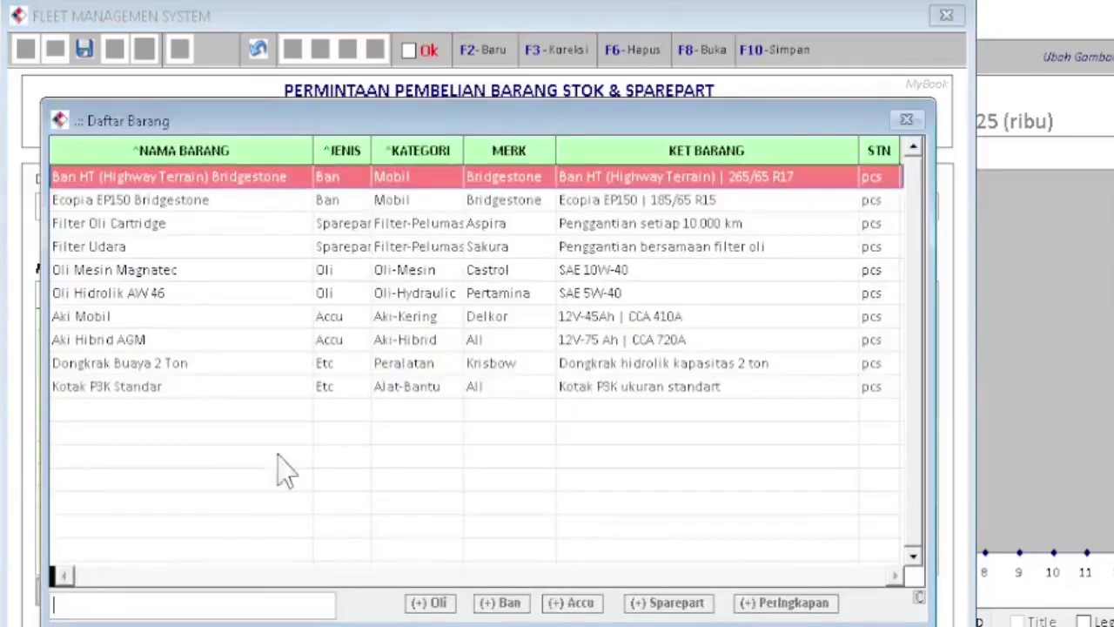
click(177, 293)
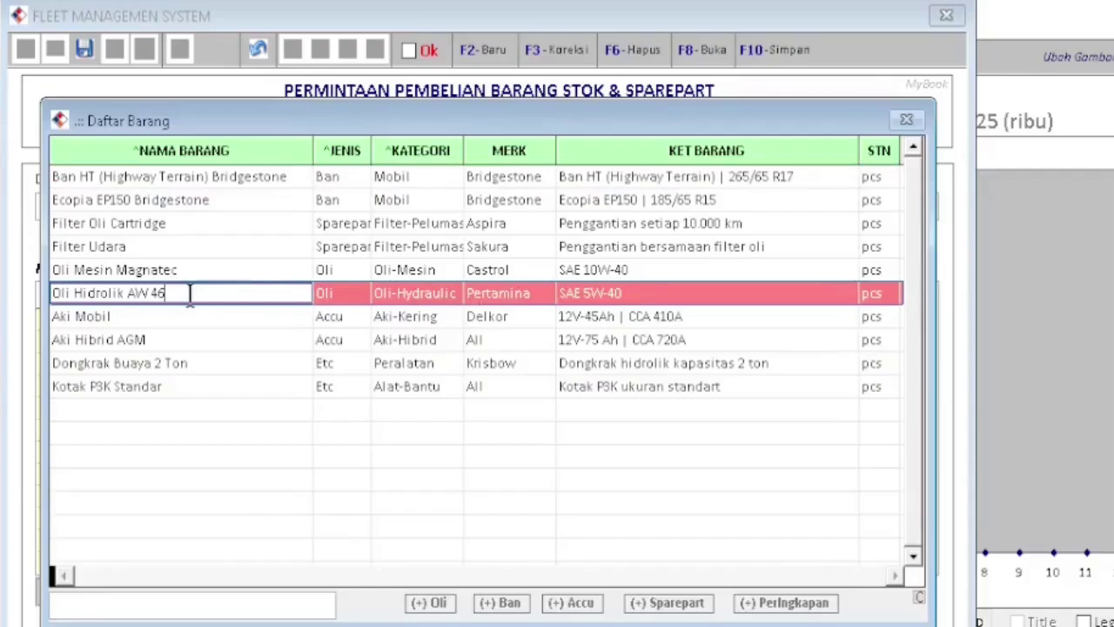
double_click(190, 294)
Set the Oli Hidrolik AW 46 row's Ket / Spec Khusus to "Buat AD 25" and its quantity to 5, and save the request.
key(Return)
key(Return)
key(Return)
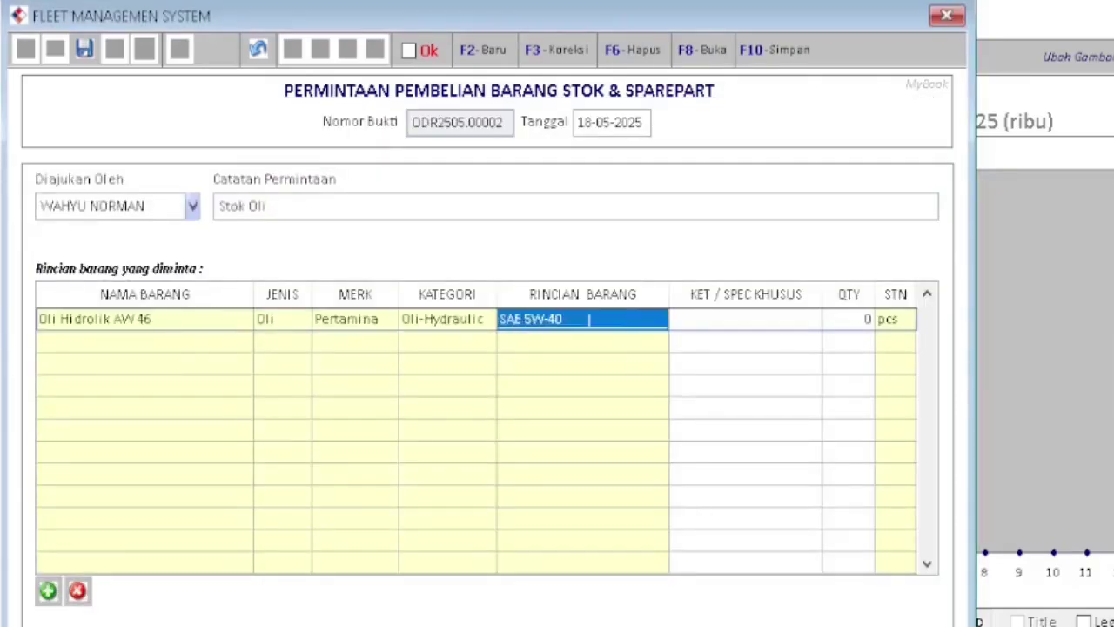
text(Bu)
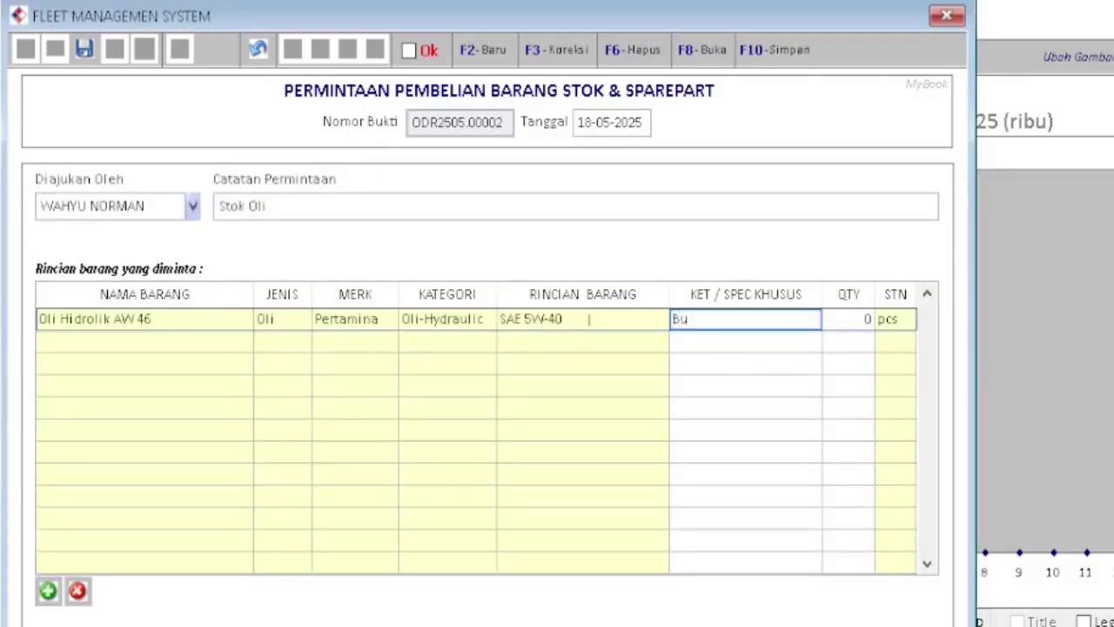
key(BackSpace)
text(uat AD 25)
key(Return)
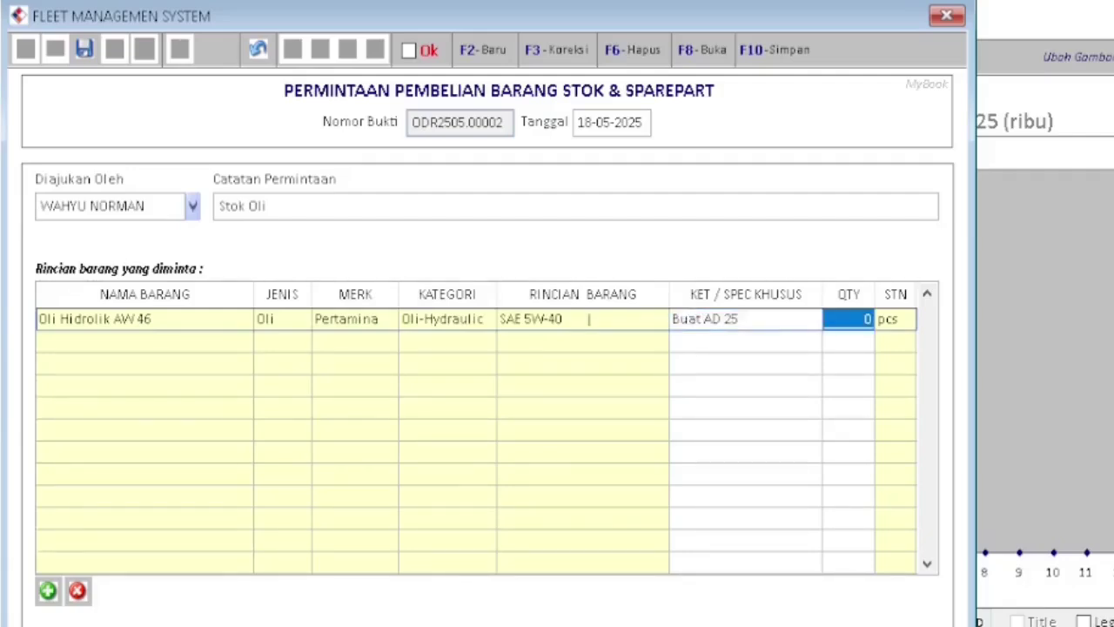
text(5)
key(Return)
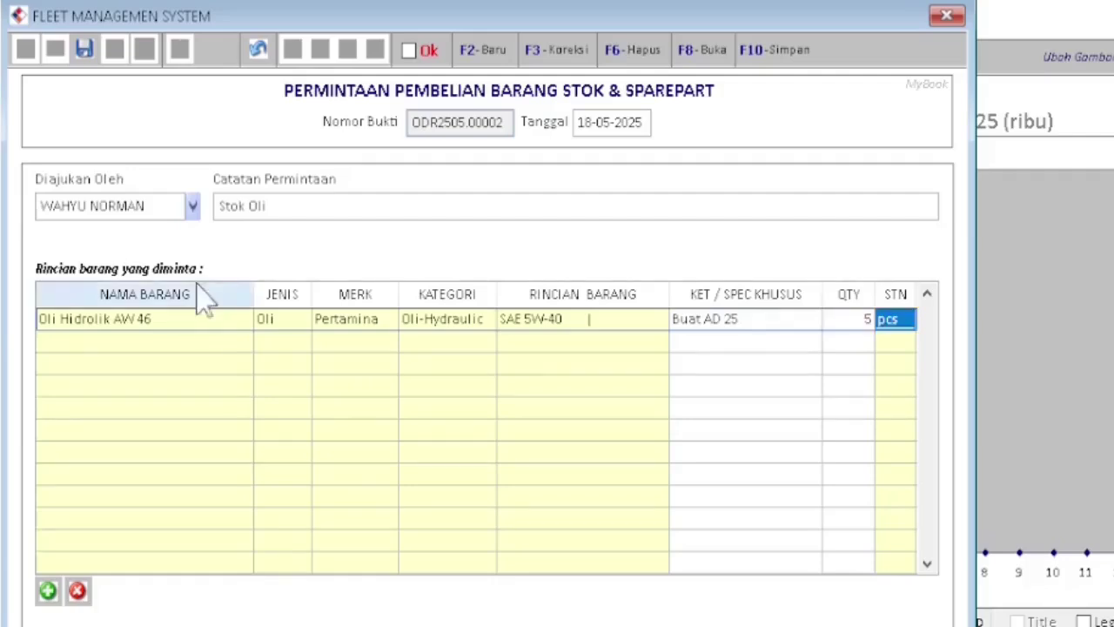
click(84, 51)
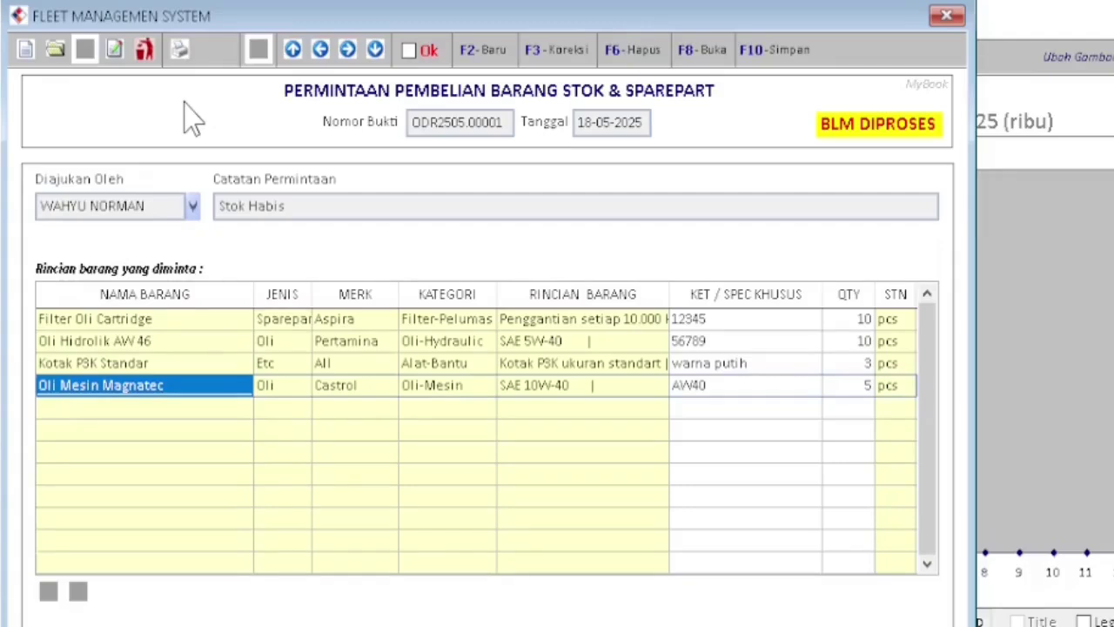
Preview the printed report of the Stok Habis purchase request and close the preview.
click(179, 50)
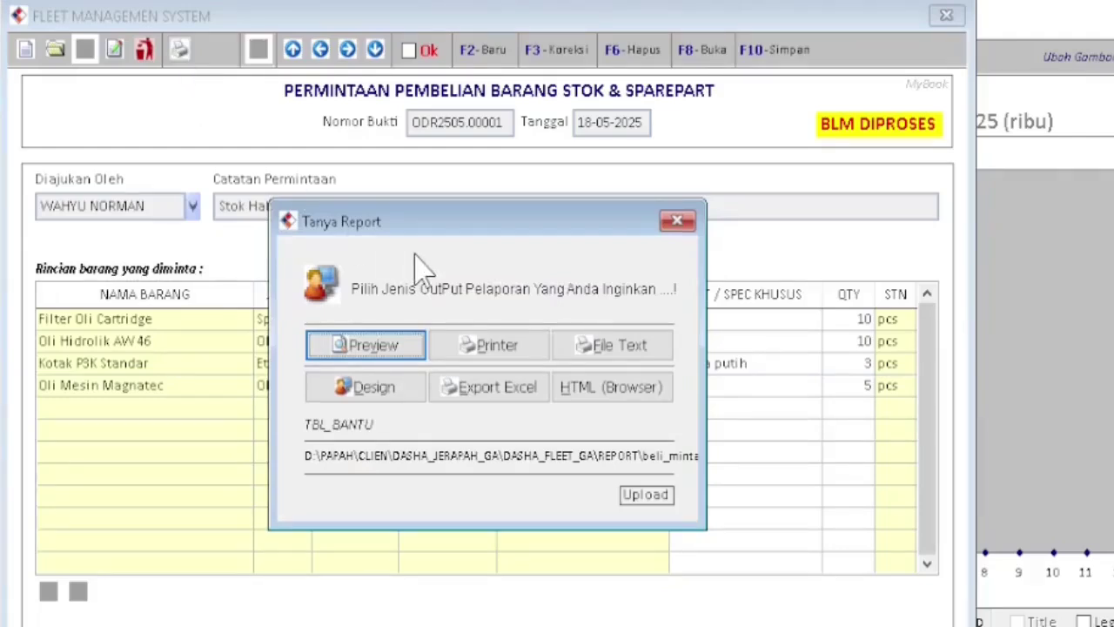
click(389, 348)
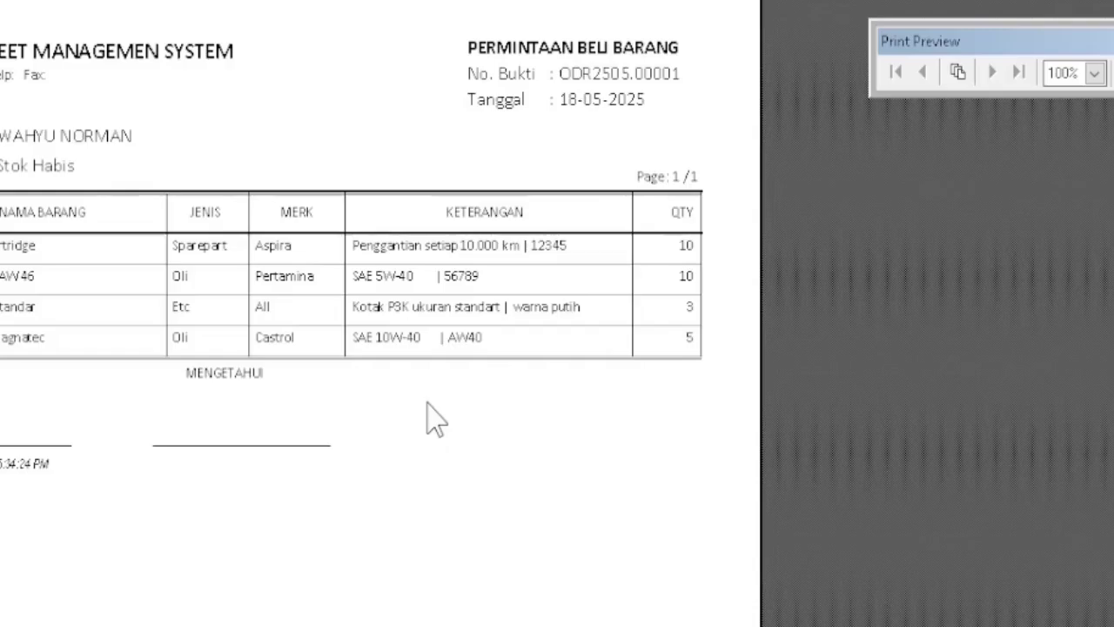
click(1113, 73)
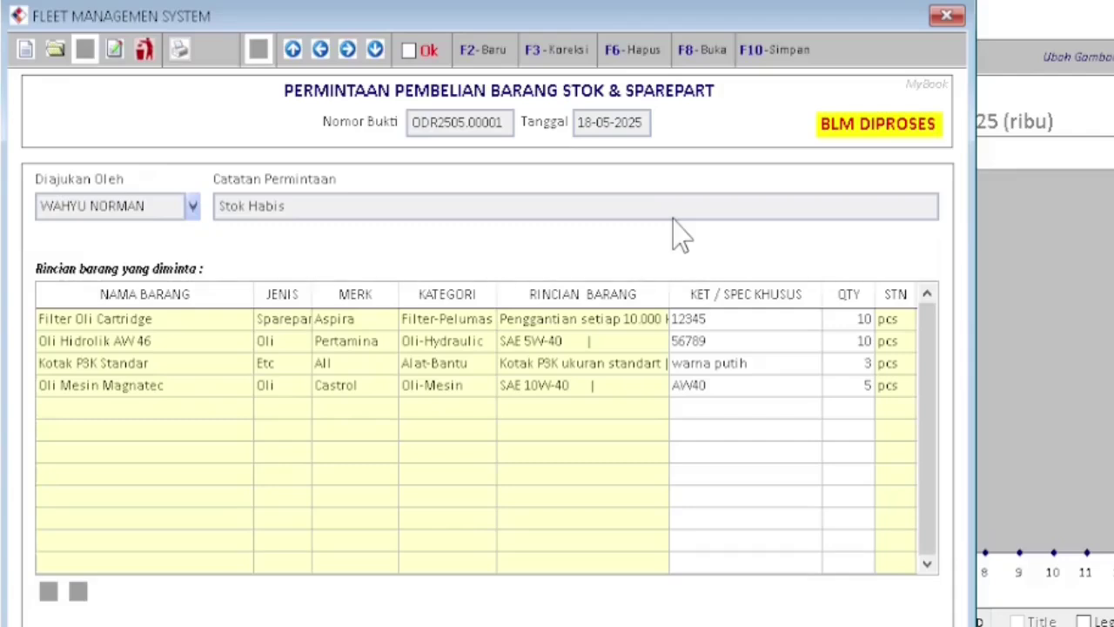
Open the Stok Oli purchase request from the list of saved transactions.
click(55, 50)
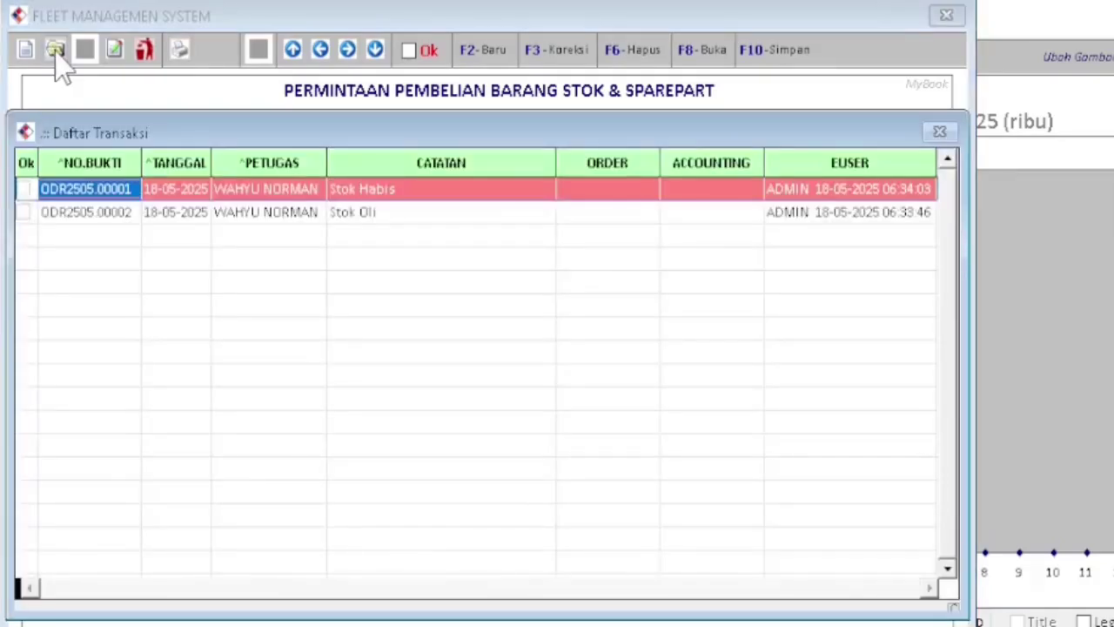
click(381, 210)
double_click(383, 211)
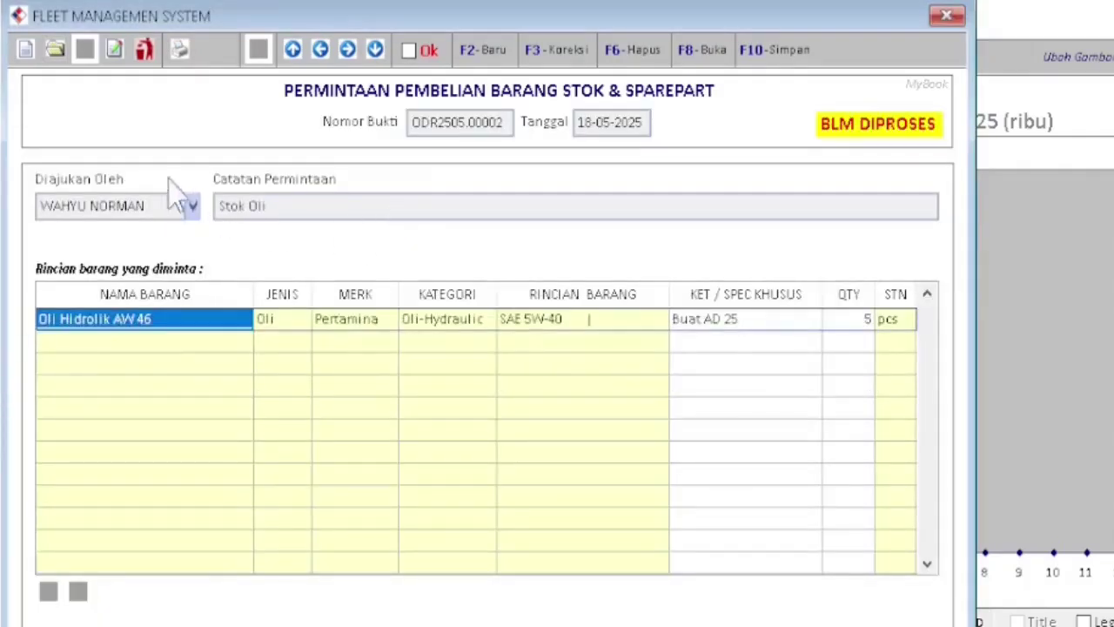
Put the Stok Oli request into correction mode, save it without changes, and close the purchase request form.
click(116, 54)
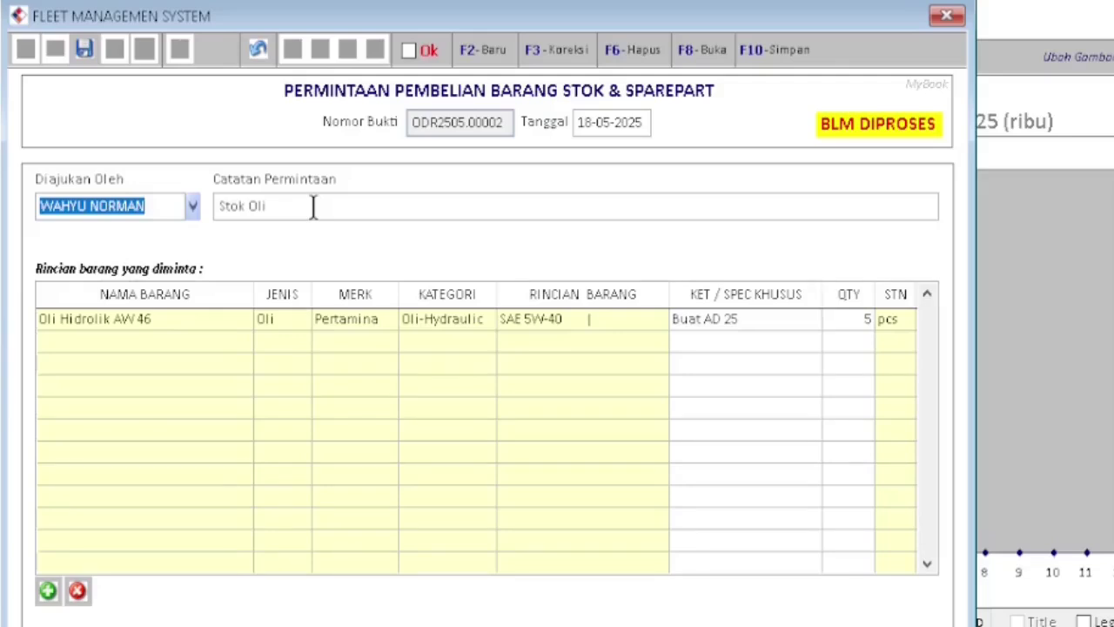
click(84, 50)
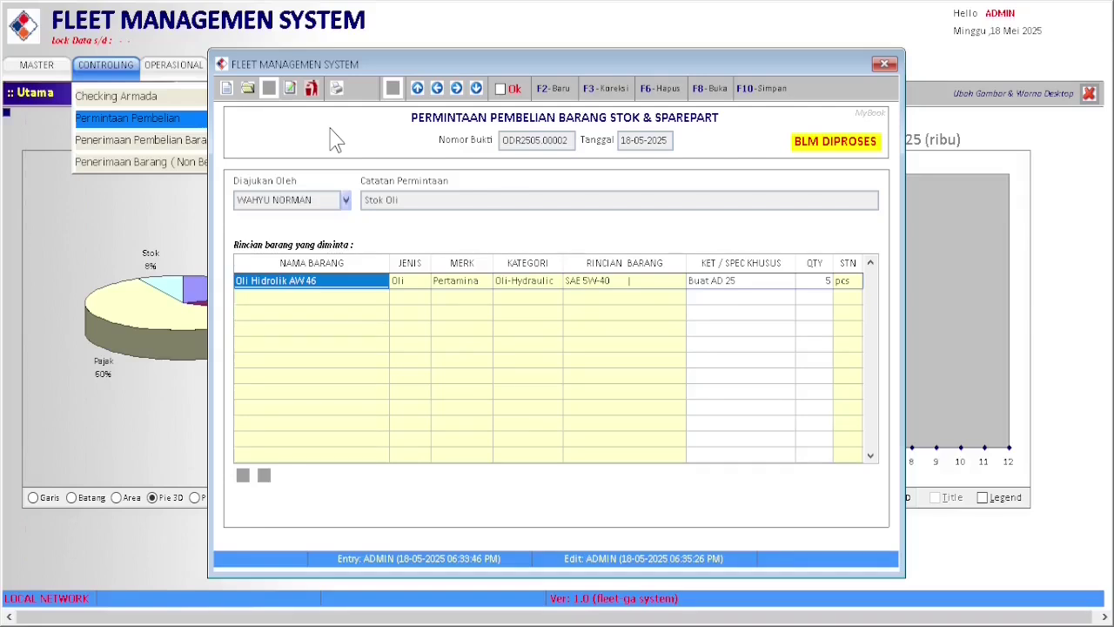
click(884, 64)
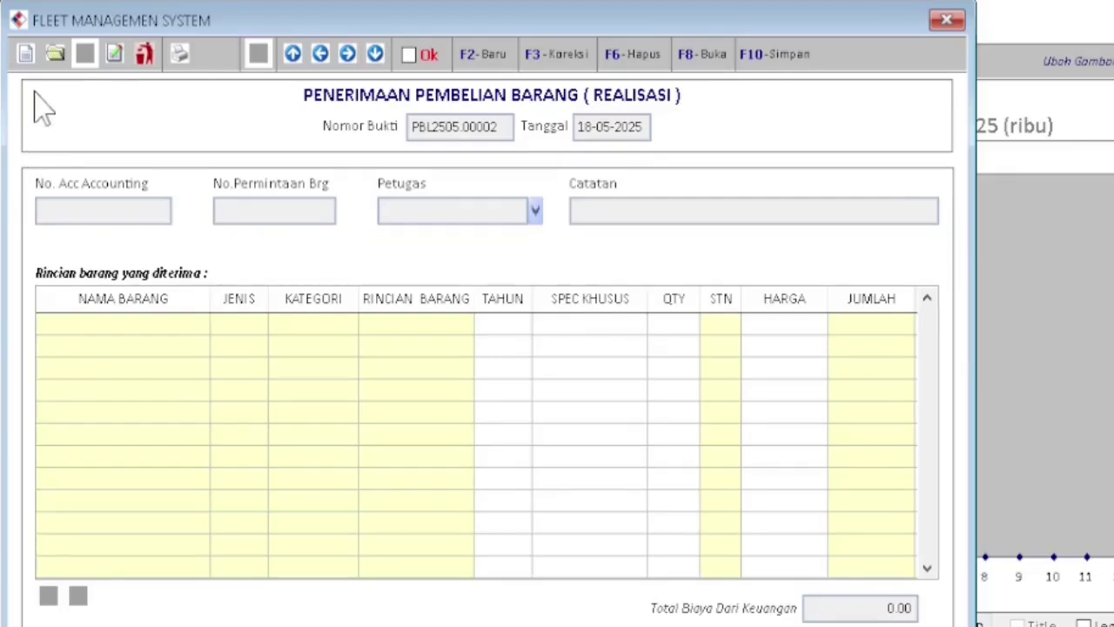
Start a new Penerimaan Pembelian Barang record and load the items of the Stok Habis purchase request into it.
click(26, 54)
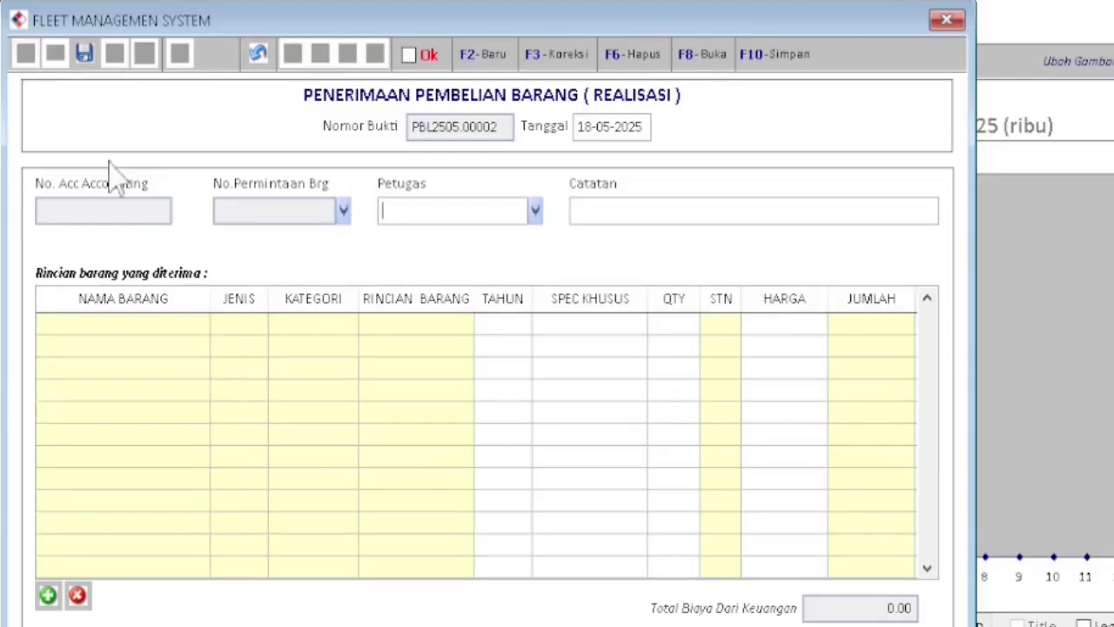
click(344, 216)
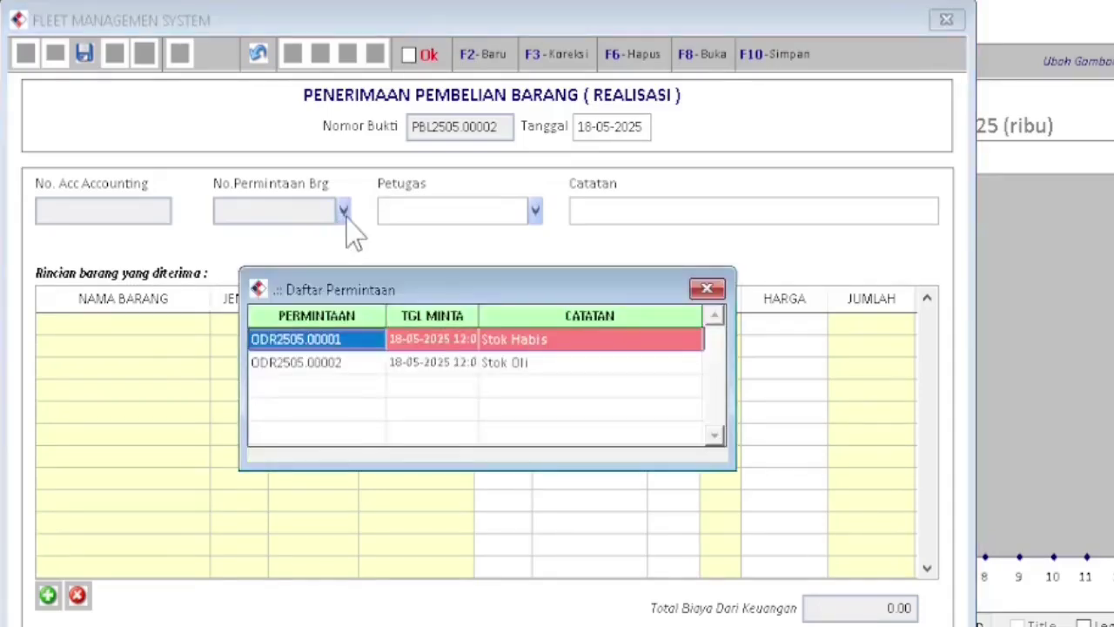
click(357, 338)
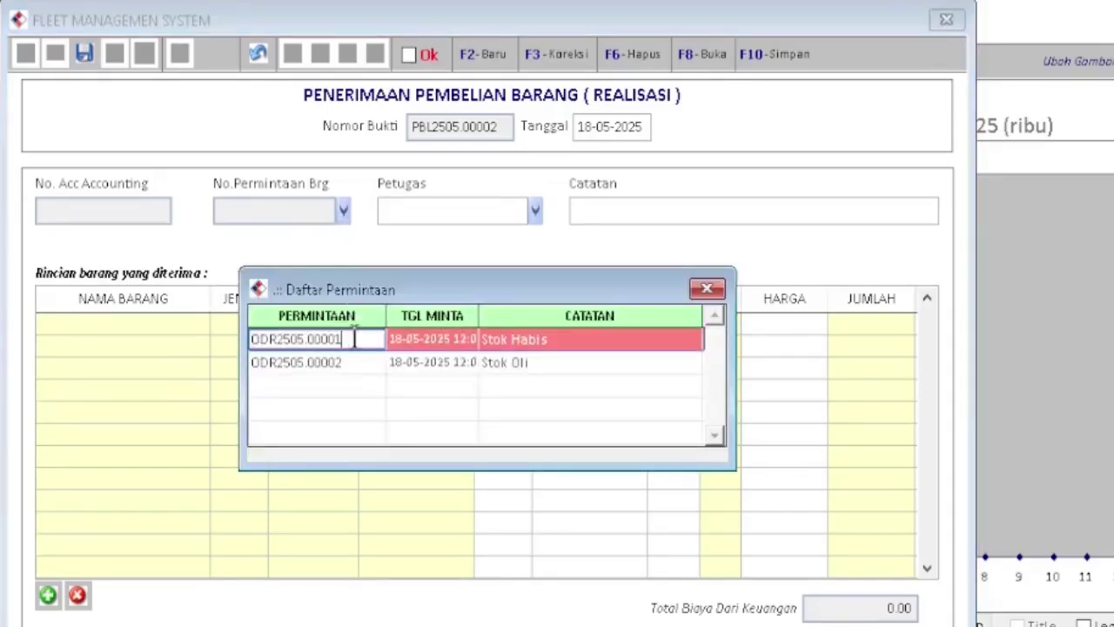
double_click(357, 339)
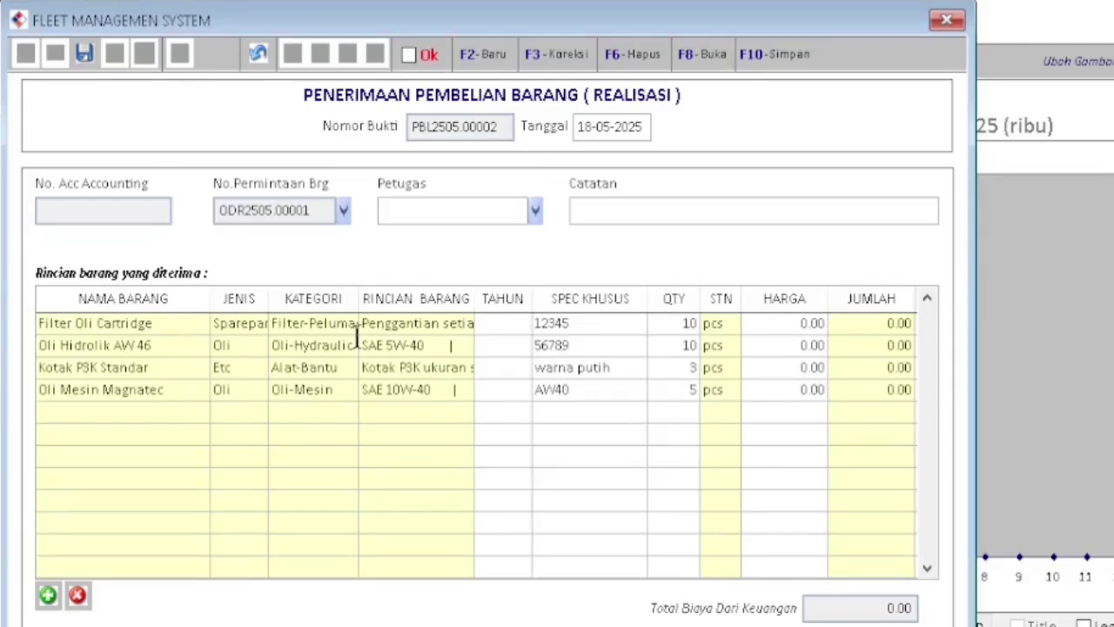
Choose the second listed driver as Petugas for the goods receipt and set Catatan to 12345.
click(535, 214)
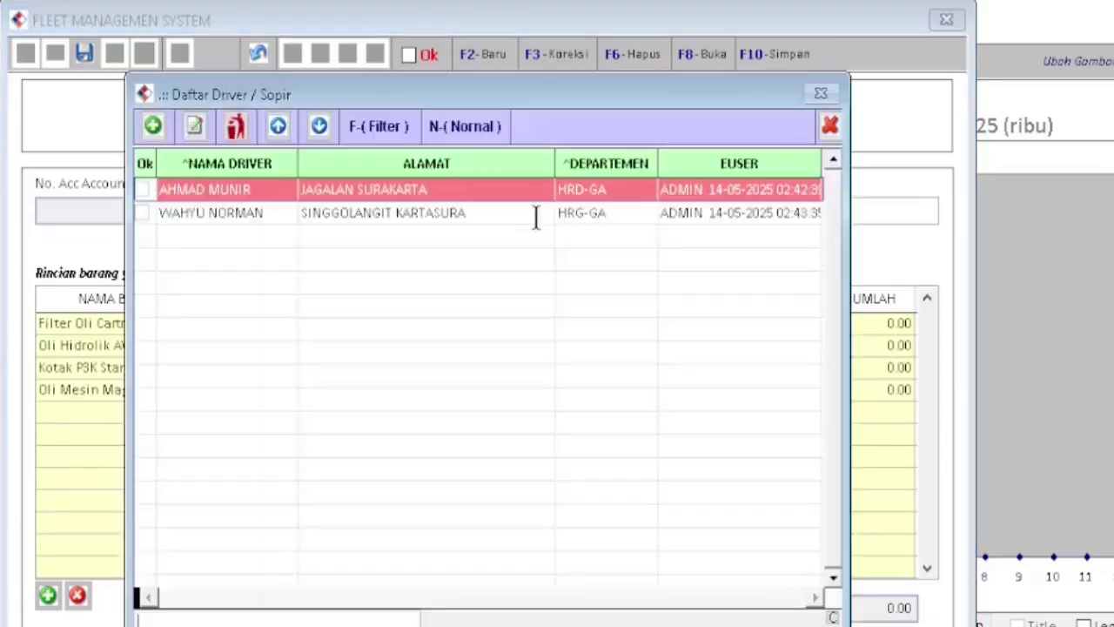
double_click(261, 213)
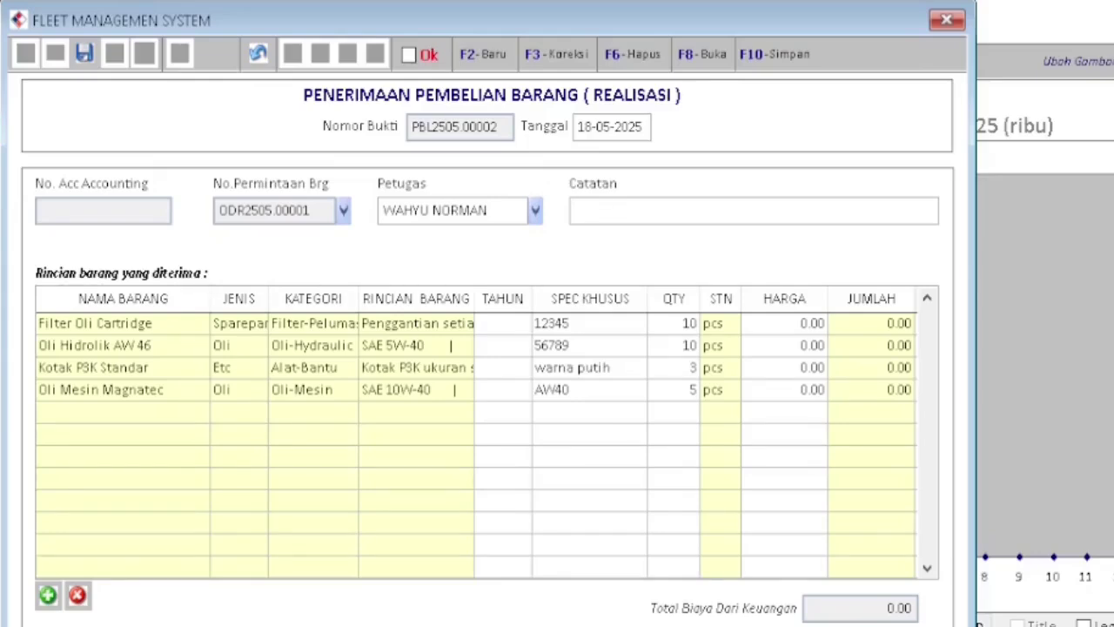
text(12345)
key(Return)
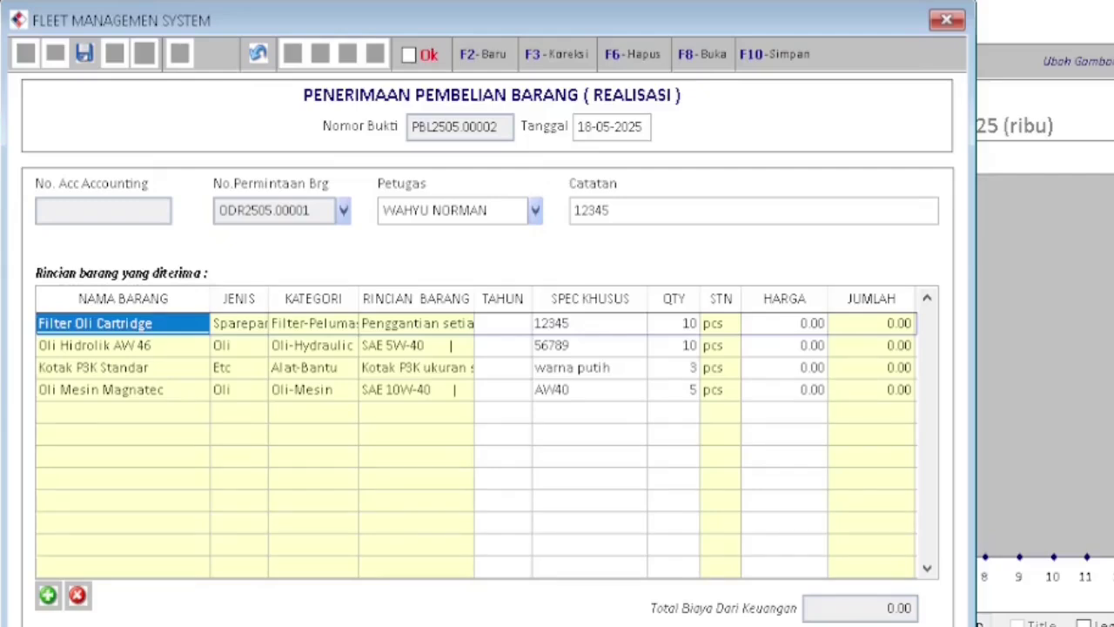
Set the Harga of Filter Oli Cartridge to 20,000 in the received items table.
key(Return)
key(Return)
key(Return)
key(Return)
key(Return)
key(Return)
key(Return)
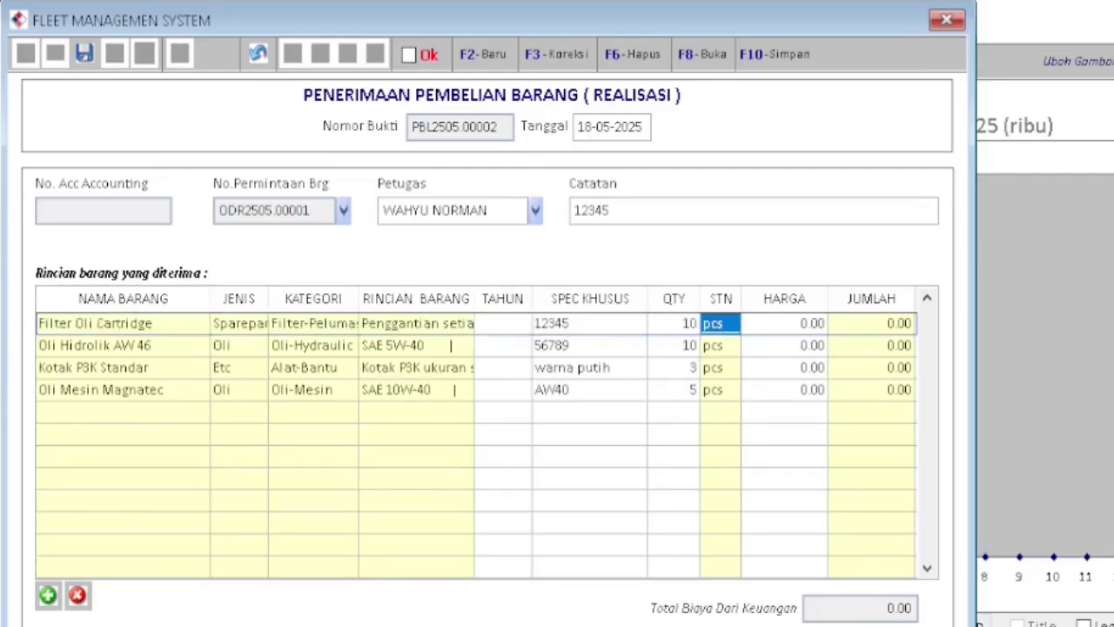
key(Return)
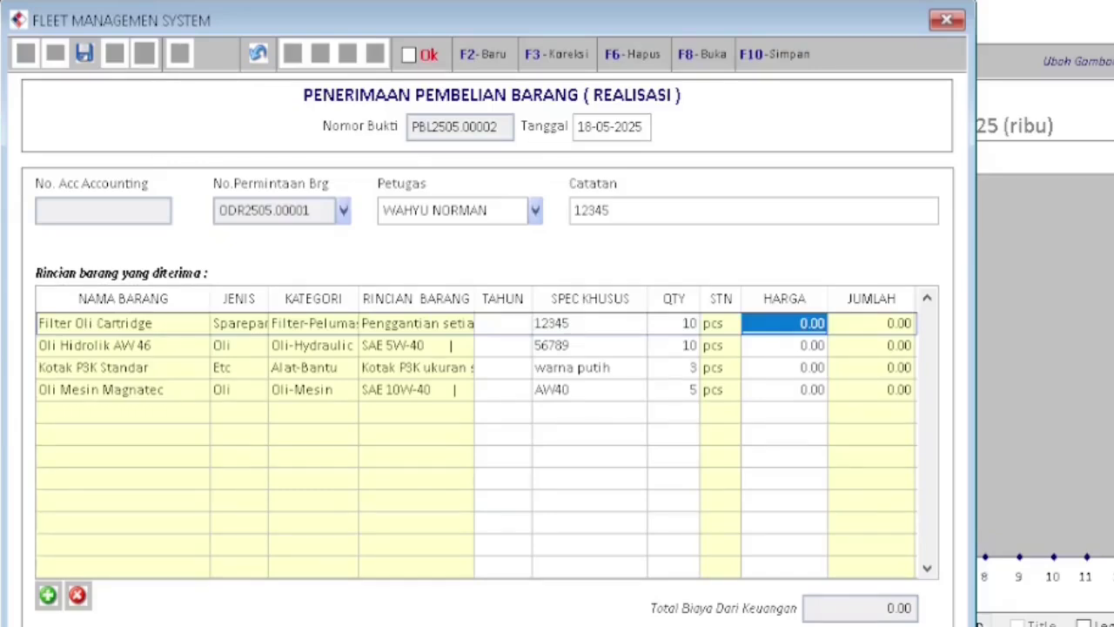
key(Left)
key(Left)
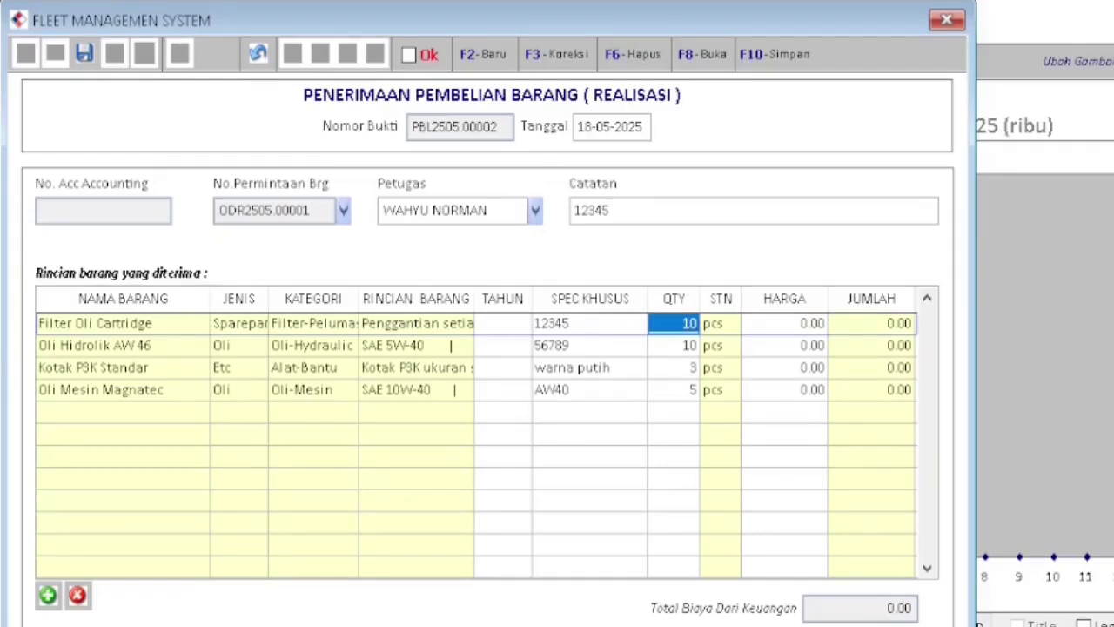
key(Right)
key(Right)
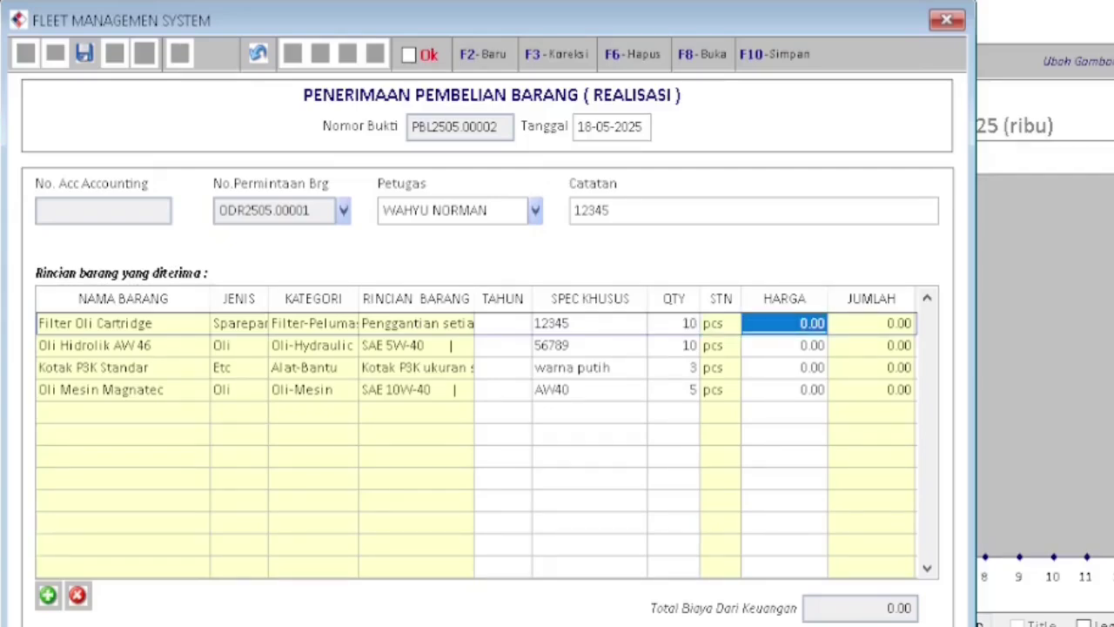
text(20000)
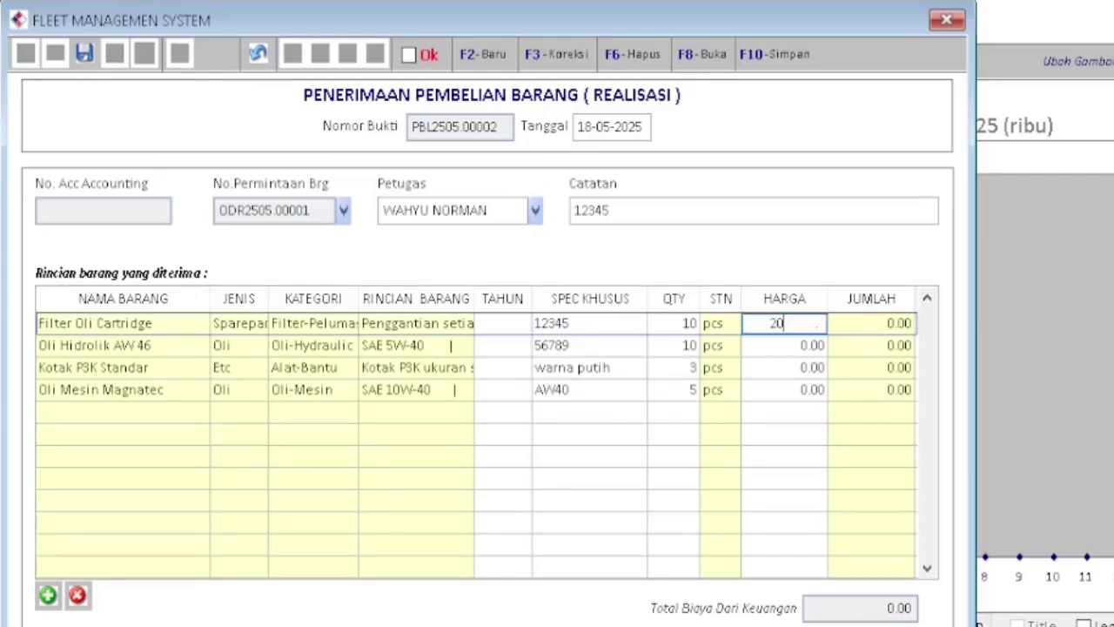
key(Return)
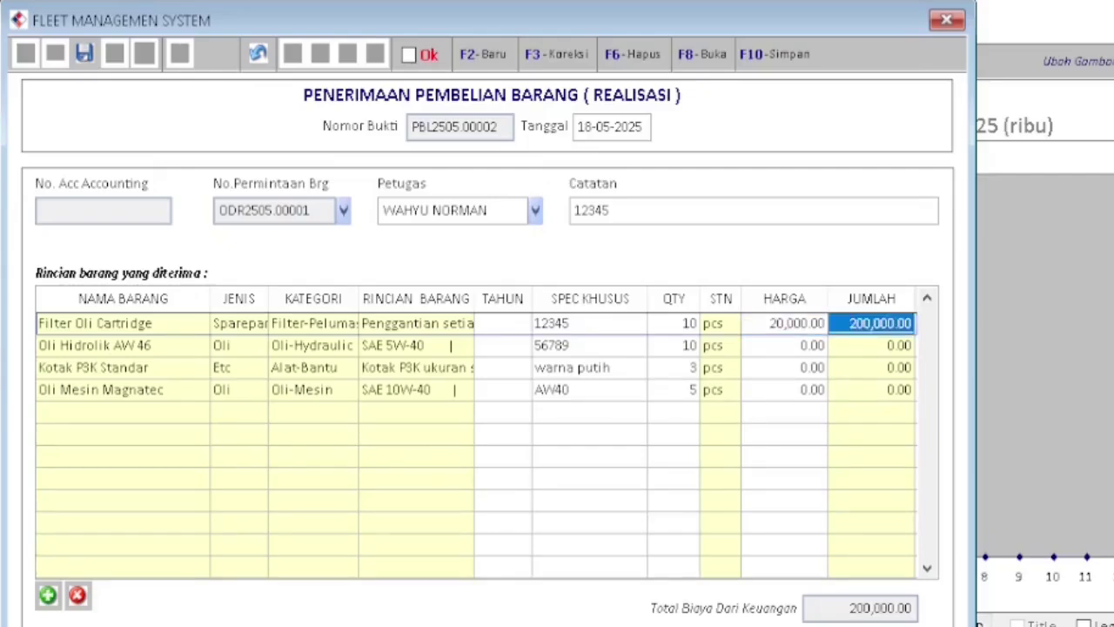
Set the Harga of Oli Hidrolik AW 46 to 40,000 and of Kotak P3K Standar to 50,000.
key(Down)
key(Left)
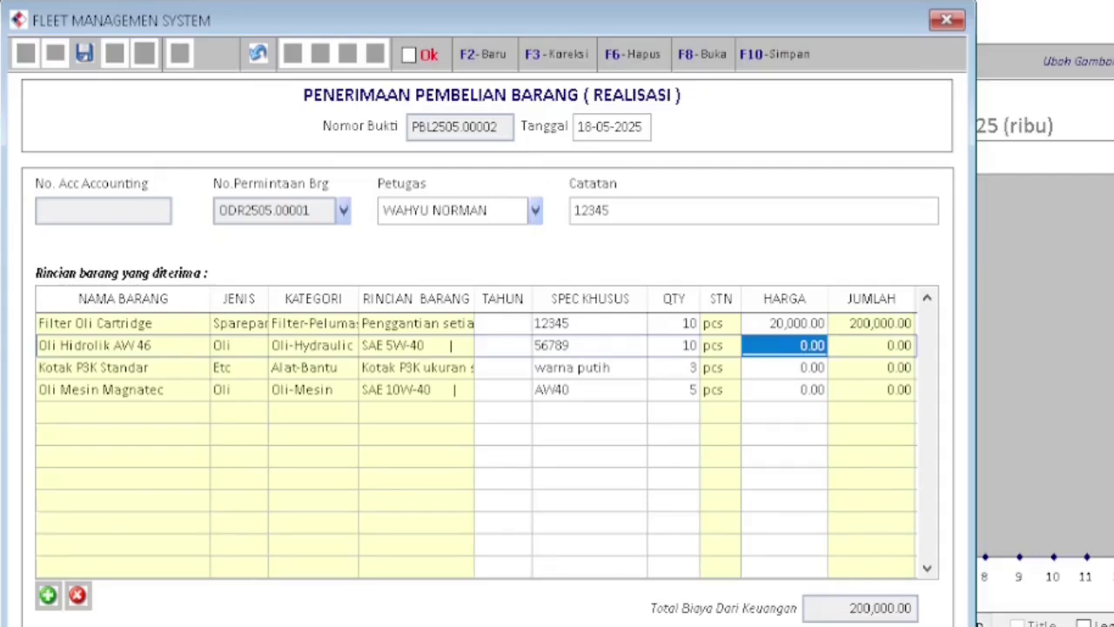
text(40000)
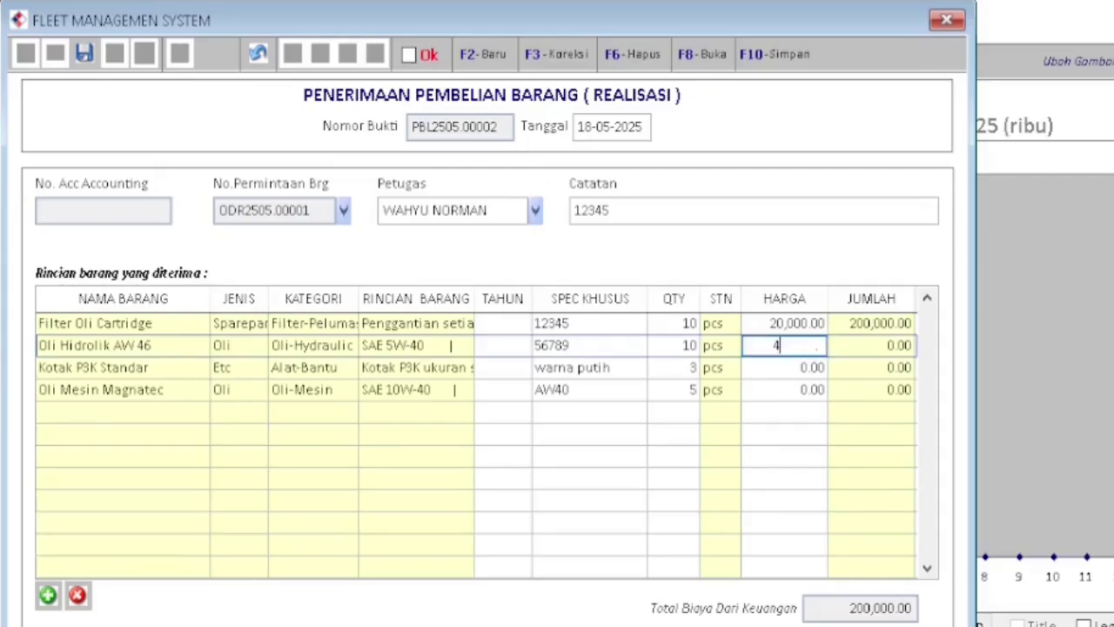
key(Return)
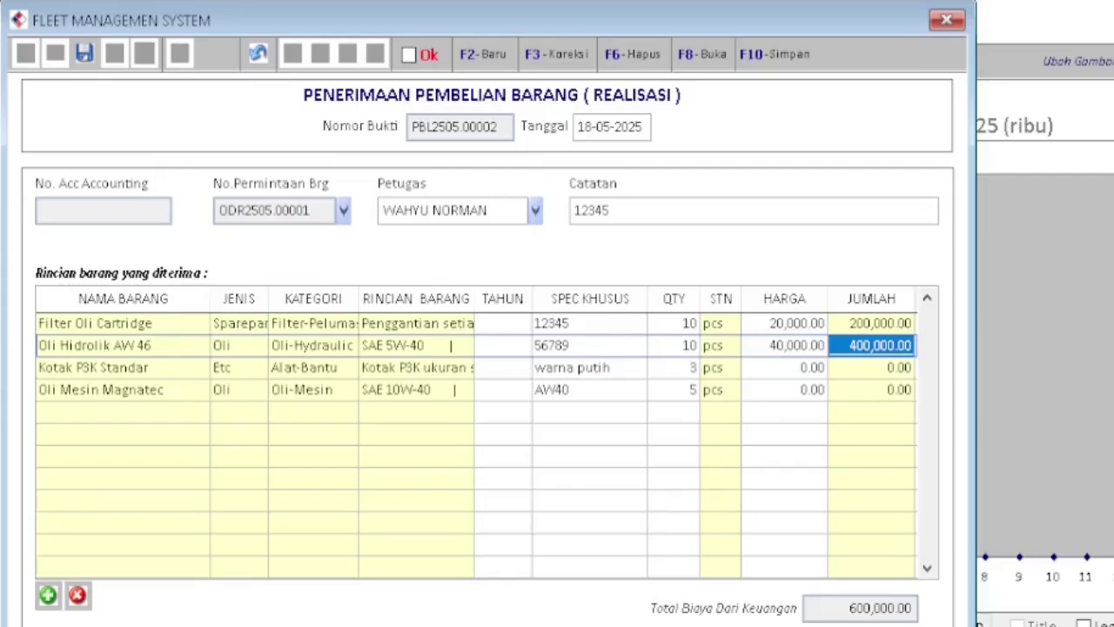
key(Down)
key(Left)
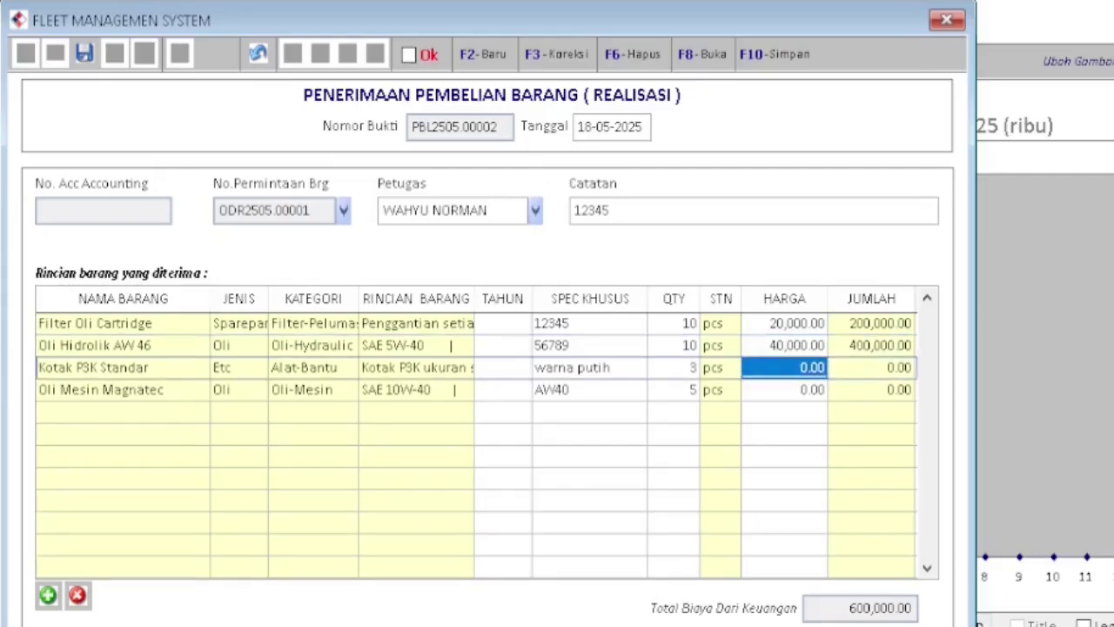
text(50000)
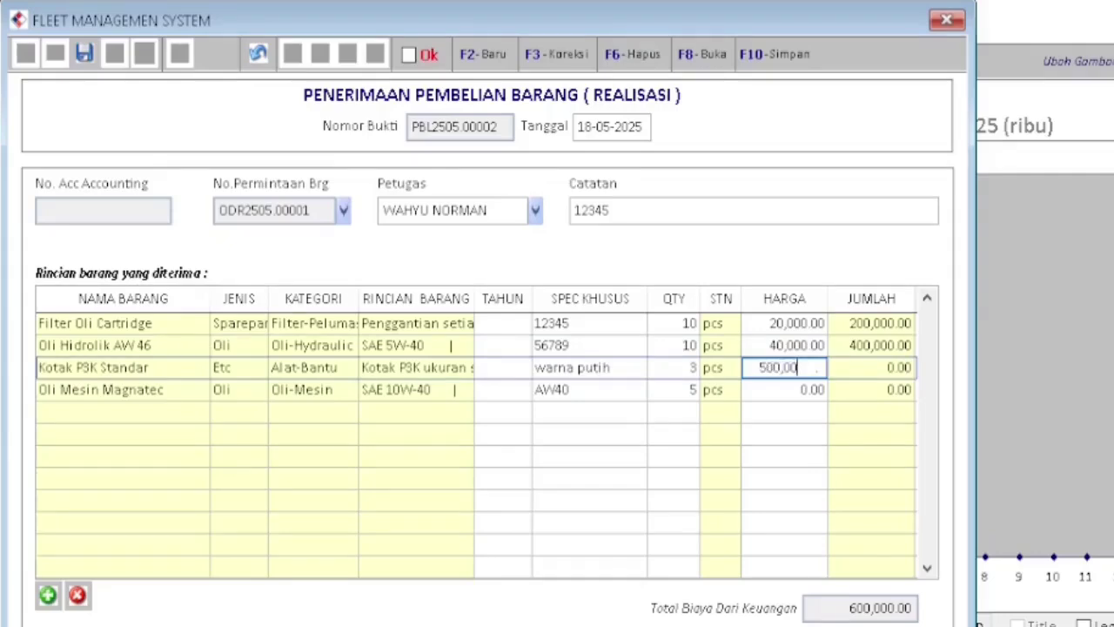
key(Return)
Set the Harga of Oli Mesin Magnatec to 45,000 in the received items table.
key(Down)
key(Left)
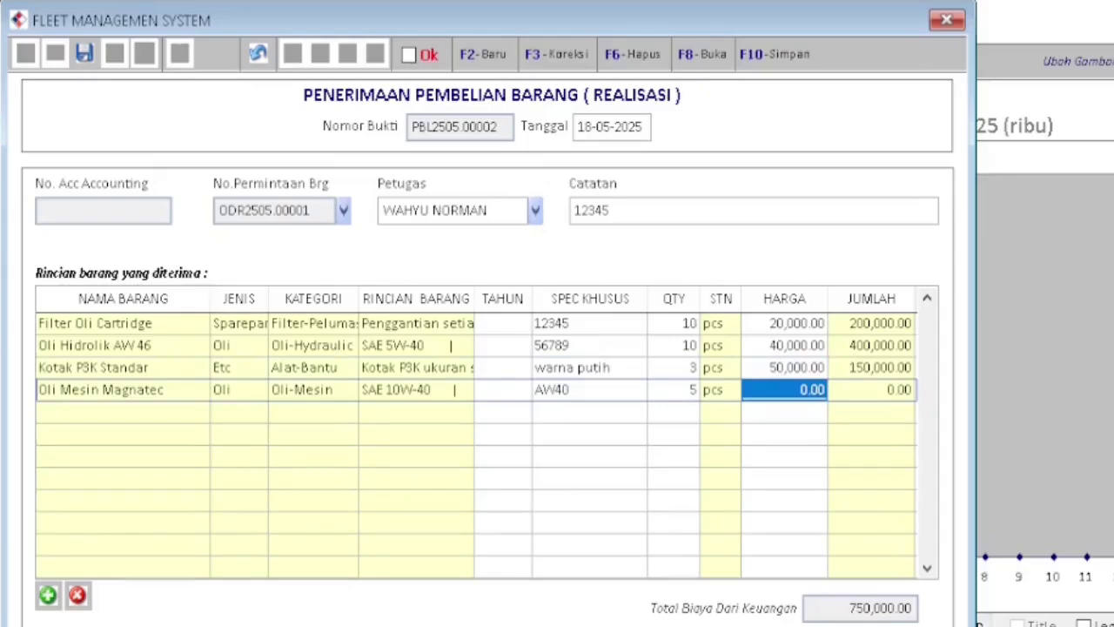
text(45000)
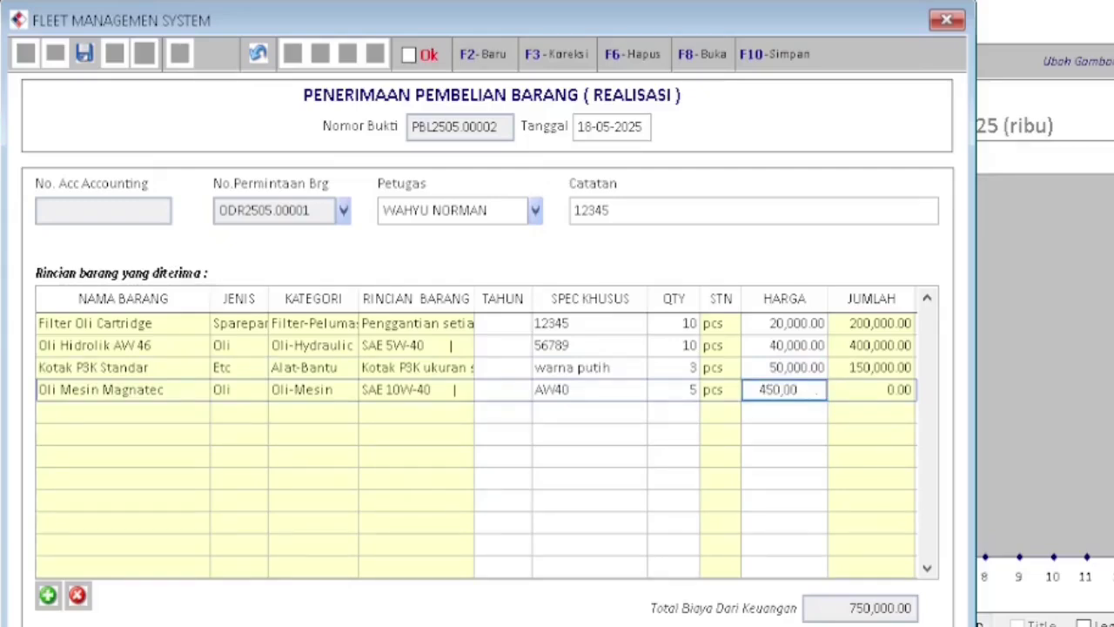
key(Return)
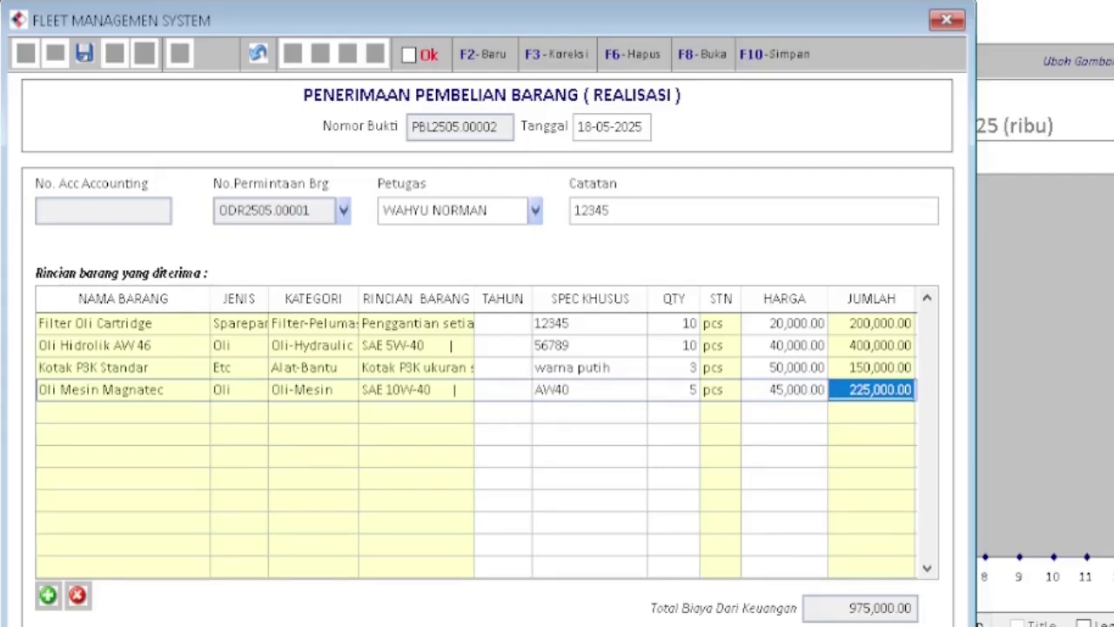
Save the goods receipt, then view its print preview and close the preview.
click(84, 55)
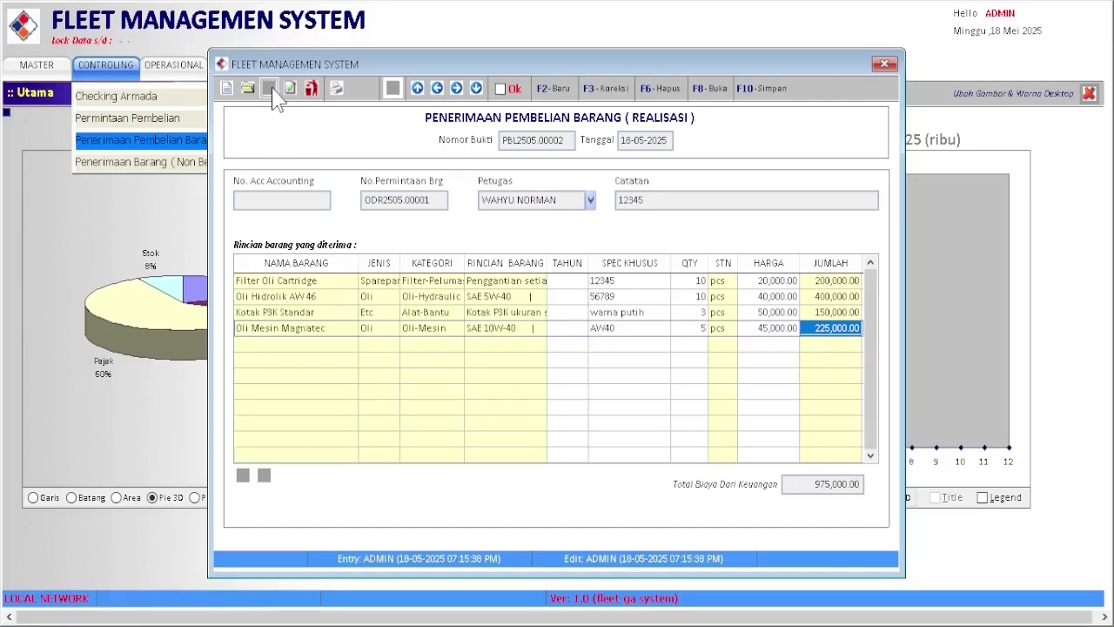
click(335, 88)
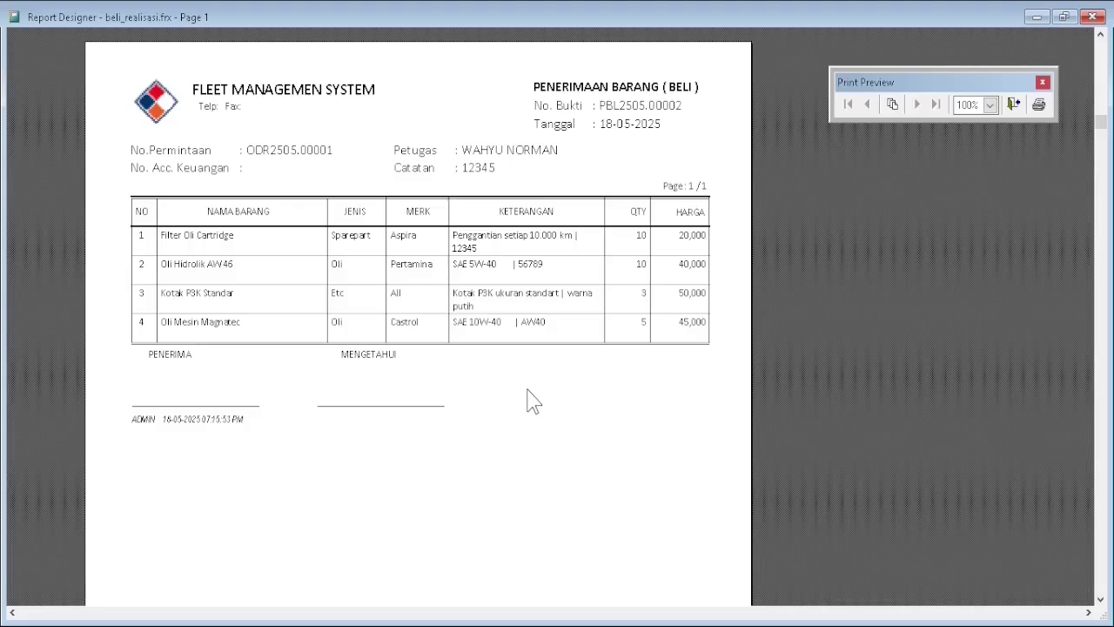
click(1013, 104)
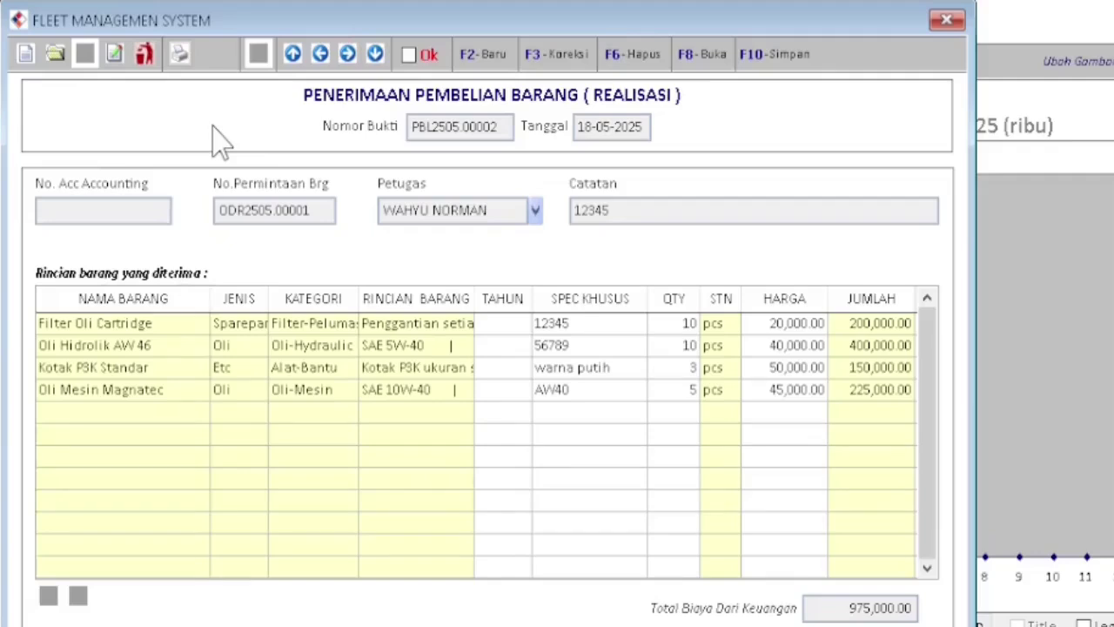
Open the saved goods receipt from the Realisasi Permintaan list.
click(54, 54)
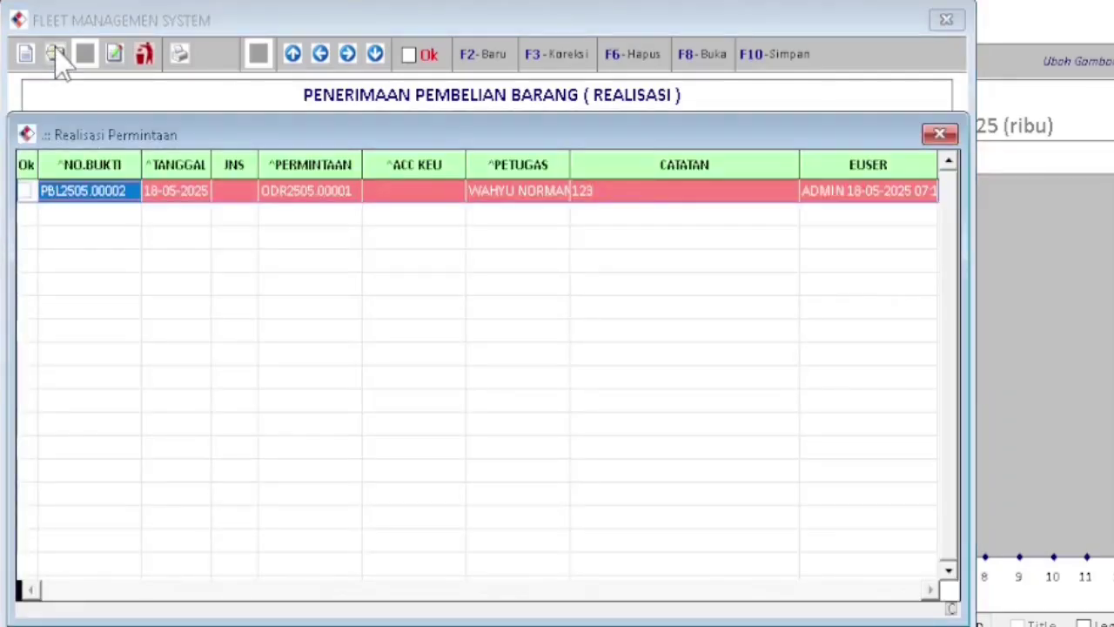
click(185, 193)
double_click(185, 193)
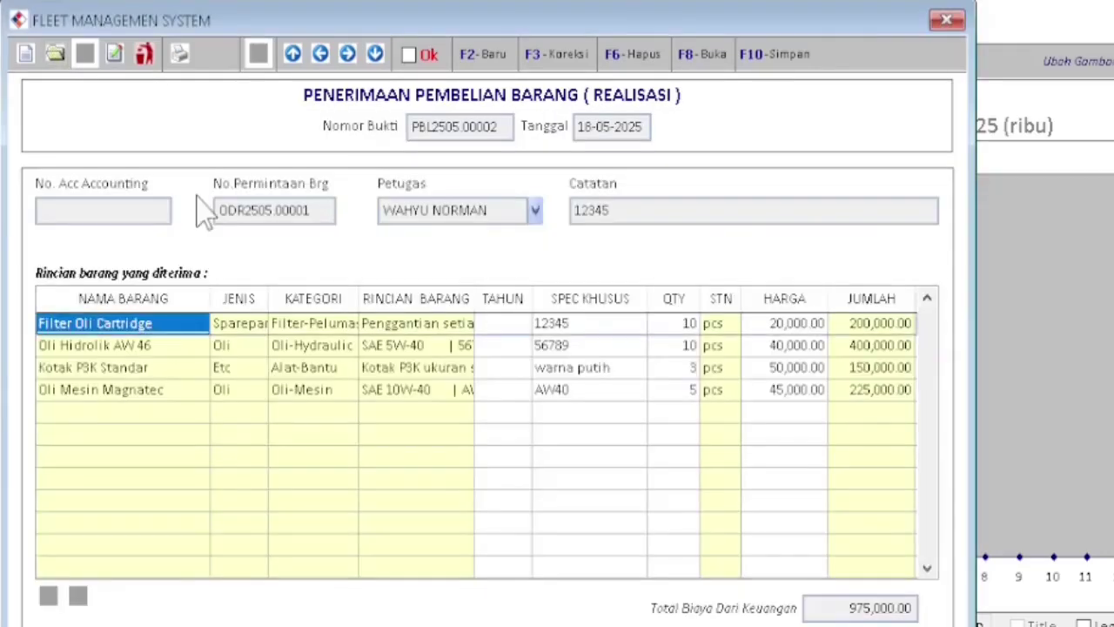
Put the goods receipt into correction mode, save it without changes, and close the Penerimaan Pembelian Barang form.
click(114, 55)
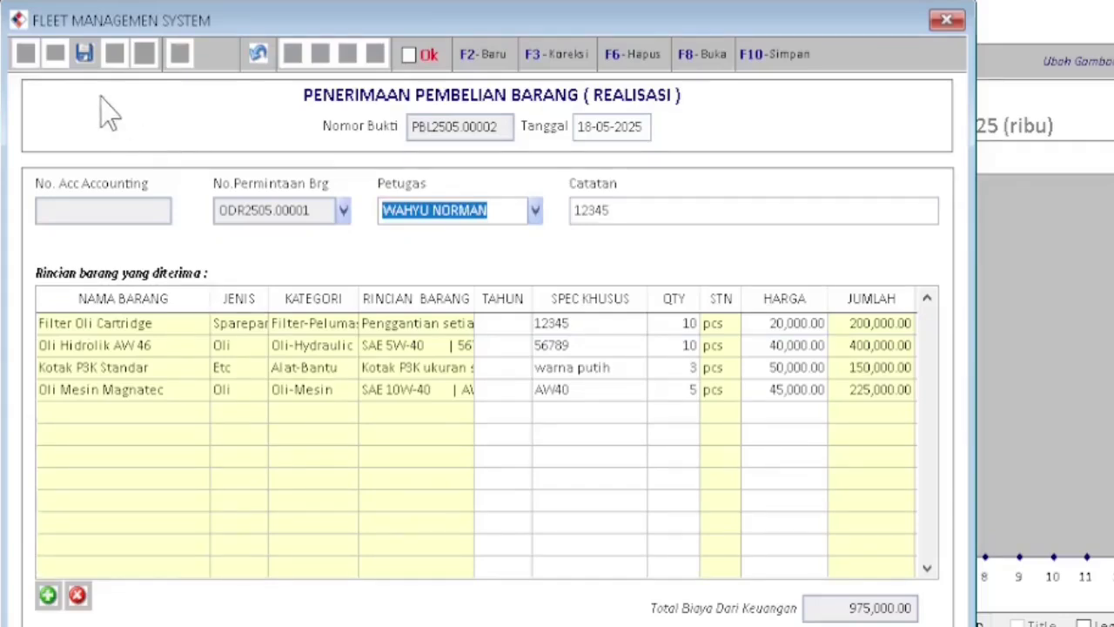
click(85, 54)
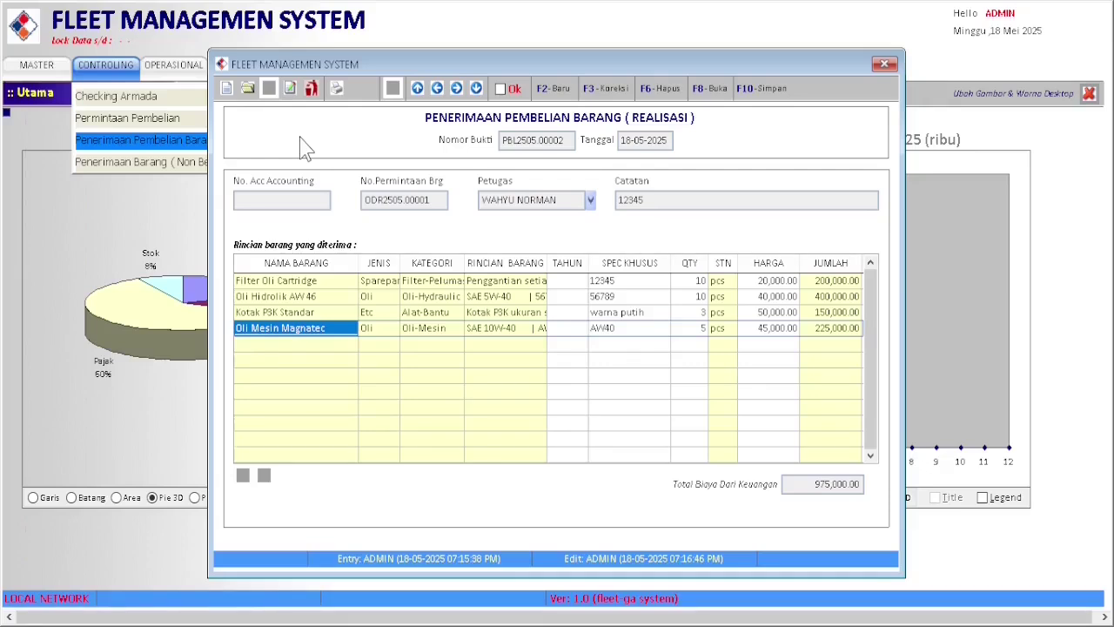
click(884, 64)
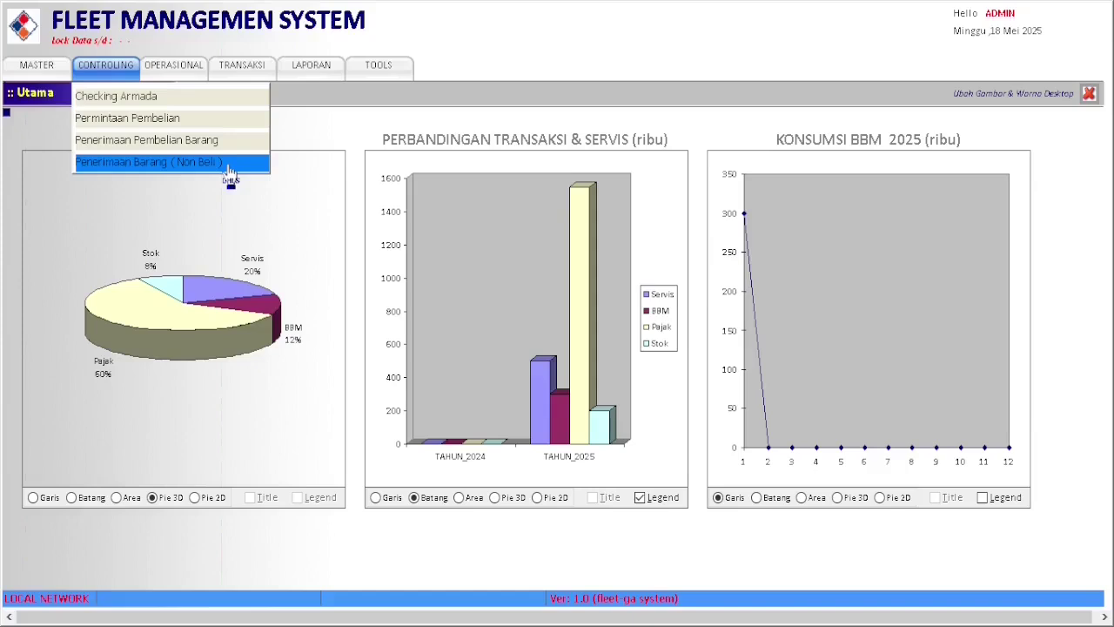
Start a new Penerimaan Barang (Non Beli) record with the second listed driver as Petugas and Sisa servis as Catatan.
click(230, 165)
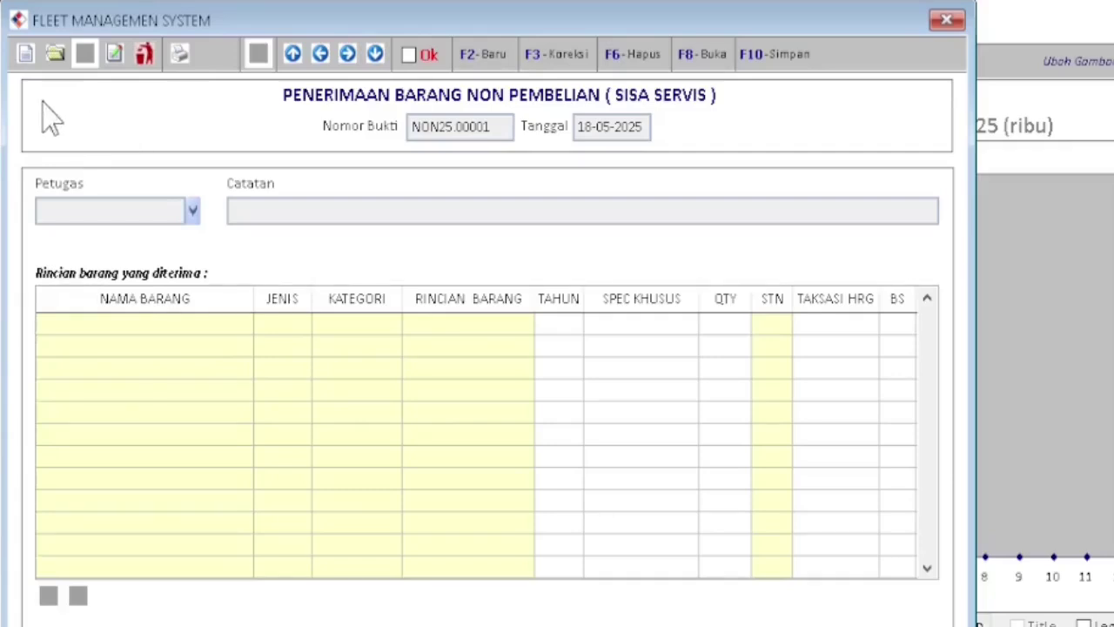
click(26, 56)
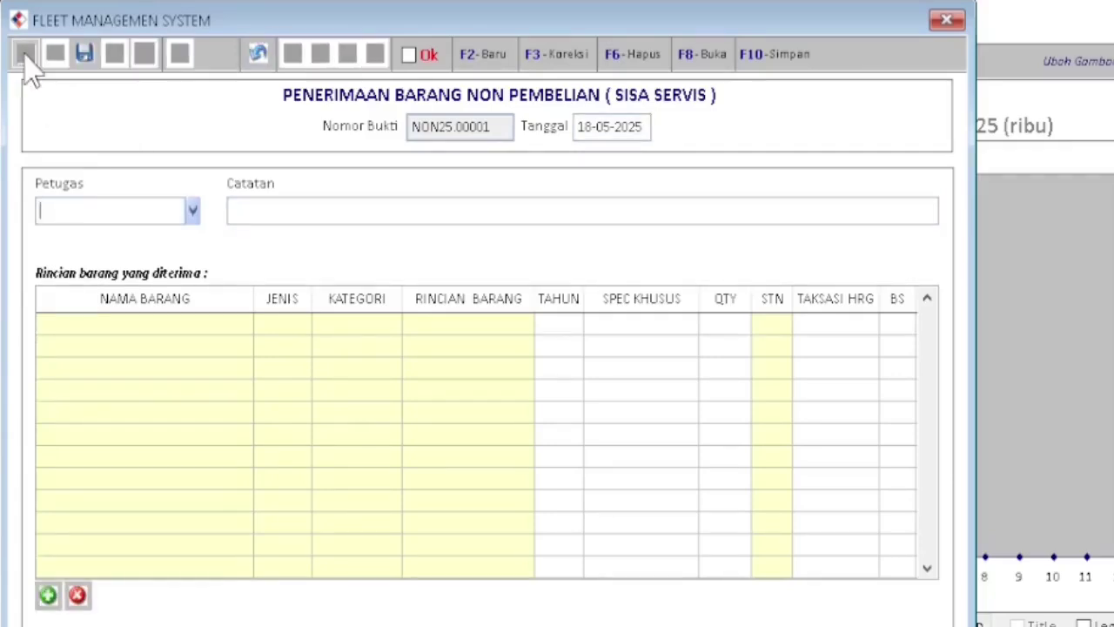
click(193, 212)
click(192, 213)
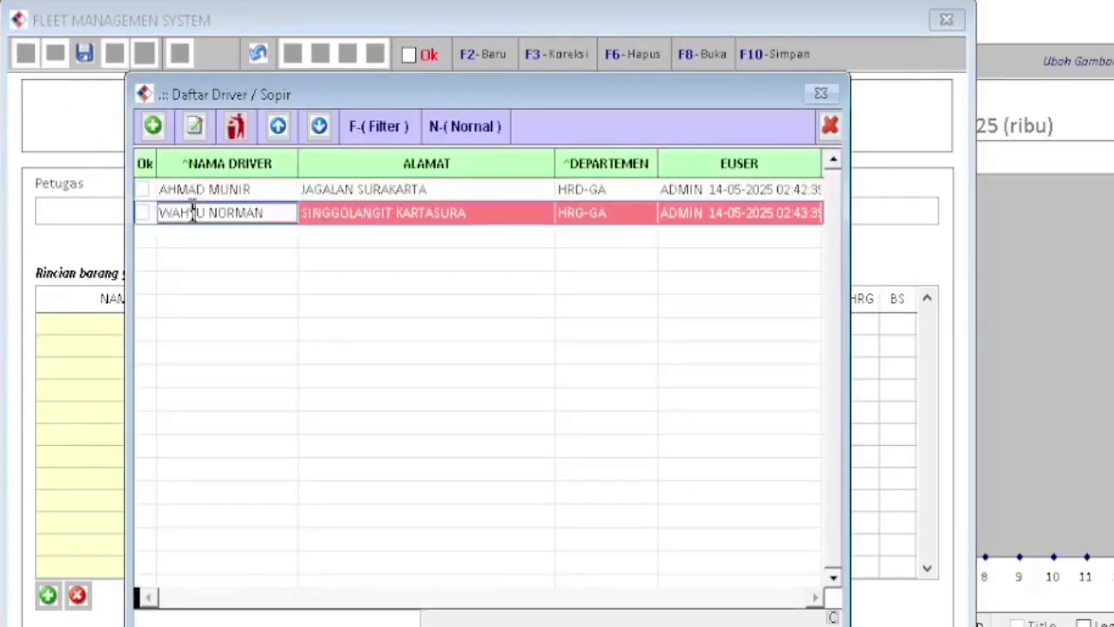
double_click(193, 213)
key(Return)
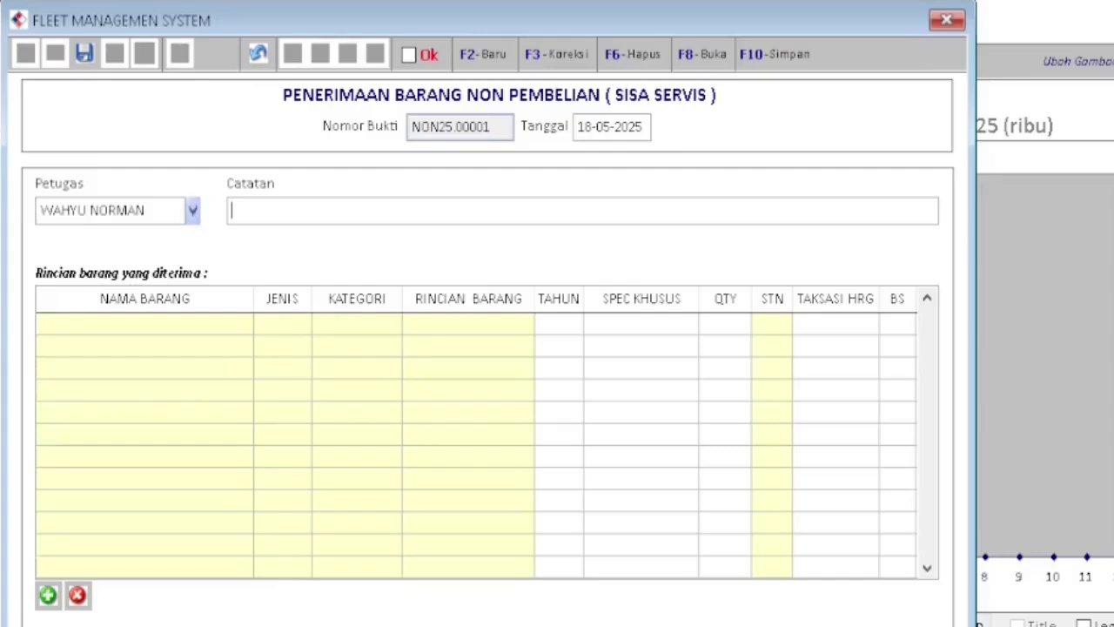
text(Sisa servis)
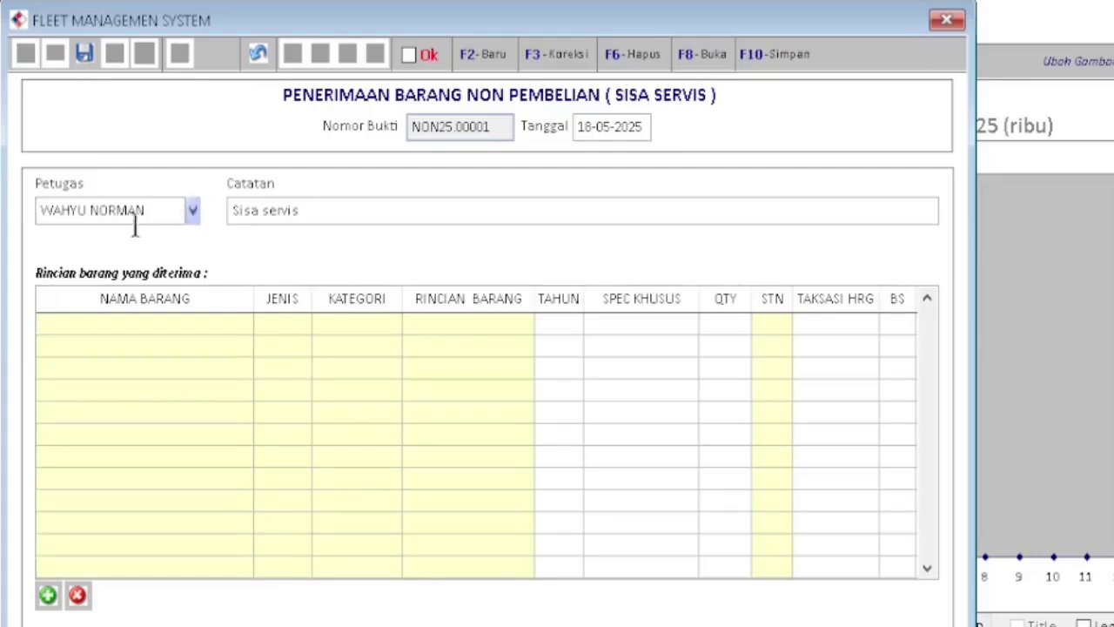
Add Oli Mesin Magnatec from the Daftar Barang list to the received items of the non-purchase receipt.
click(48, 596)
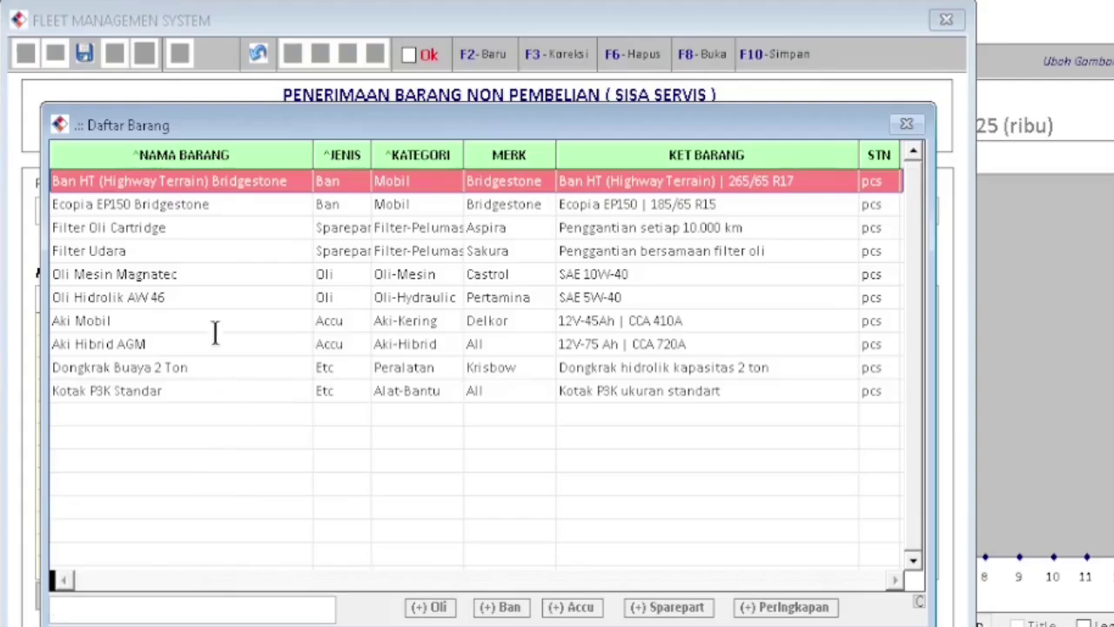
click(198, 274)
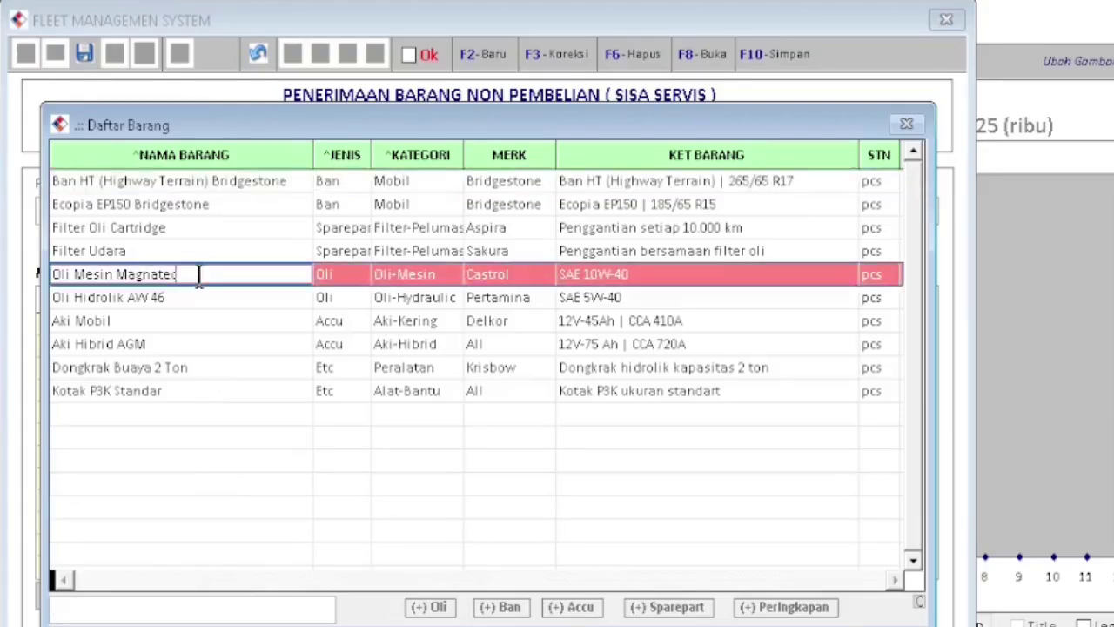
double_click(199, 274)
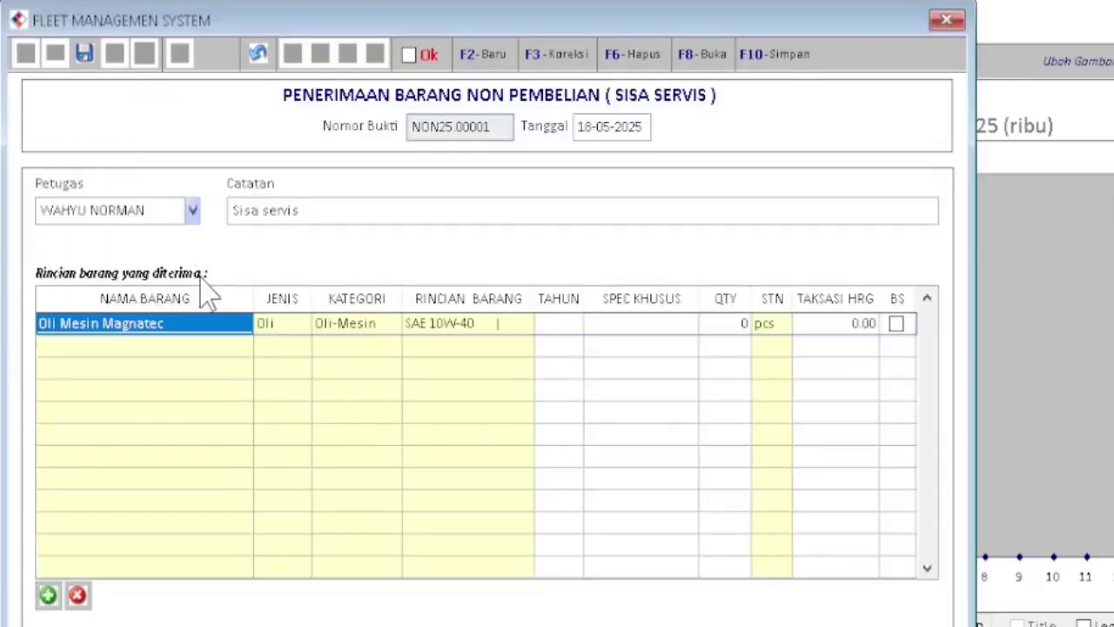
Set the Oli Mesin Magnatec row's Spec Khusus to bekas servis and its quantity to 2.
key(Tab)
key(Tab)
key(Tab)
key(Tab)
key(Tab)
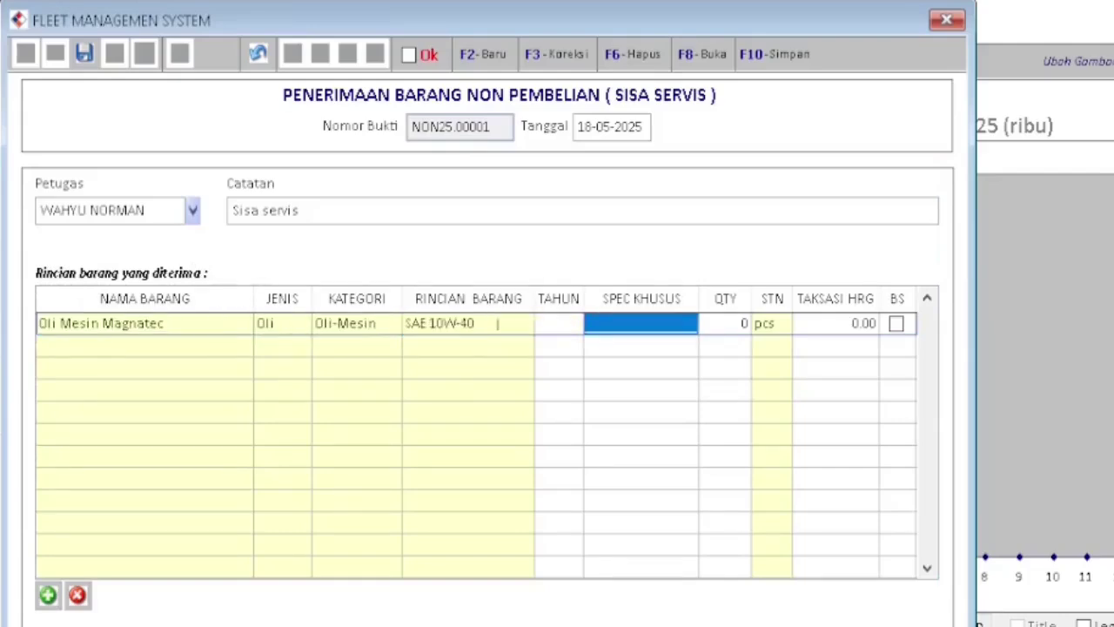
text(be)
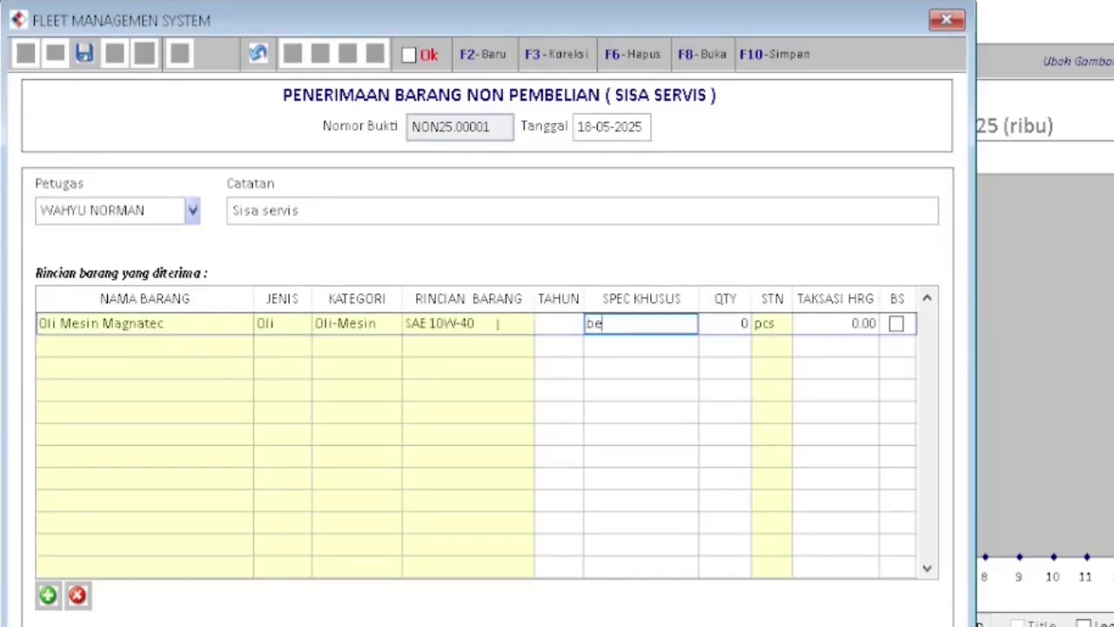
text(kas servis)
key(Tab)
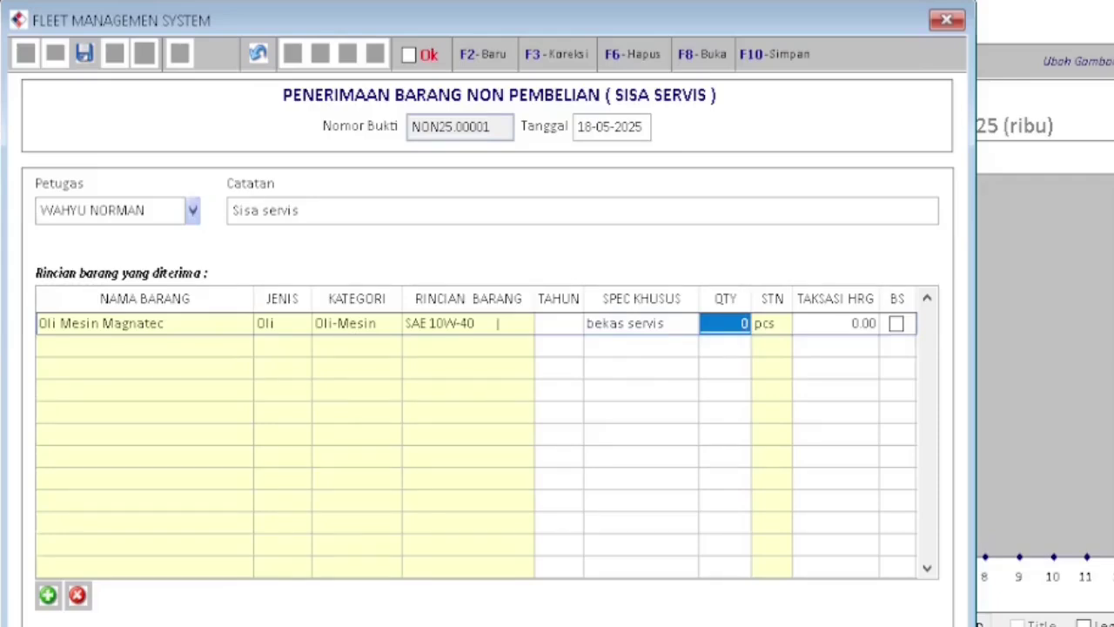
text(2)
key(Tab)
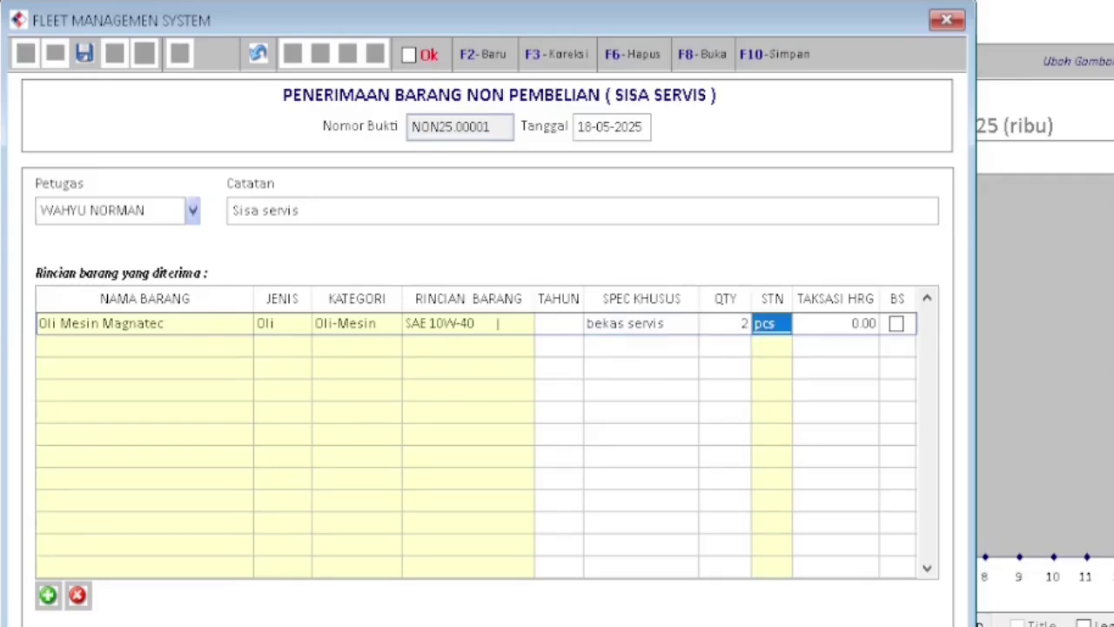
Set the Oli Mesin Magnatec row's Taksasi Hrg to 20,000 and mark the item as BS.
key(Tab)
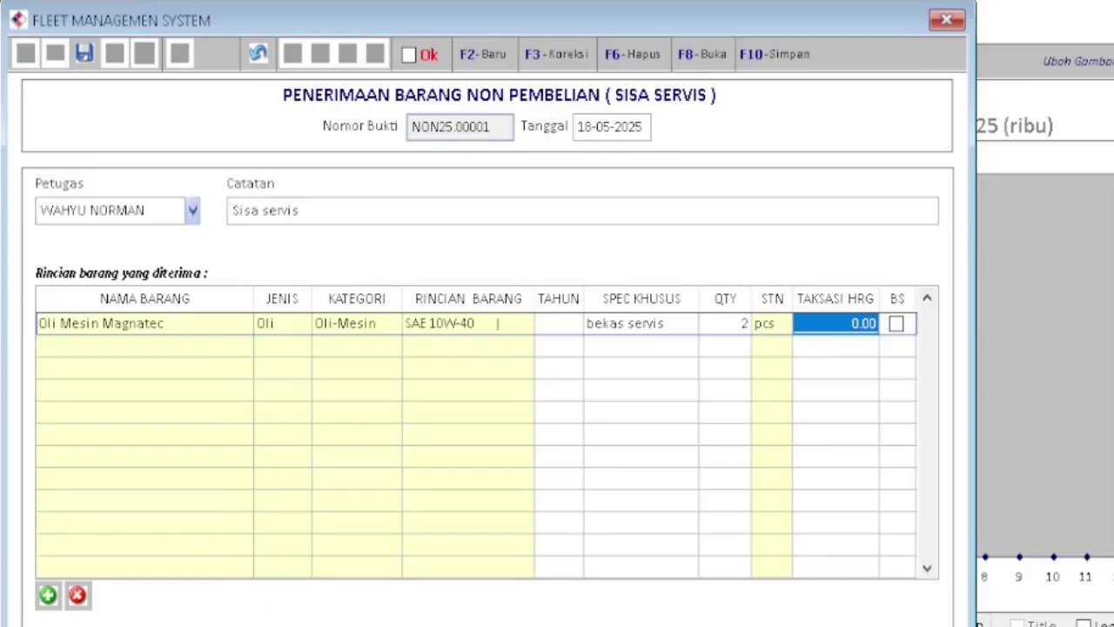
text(200,00)
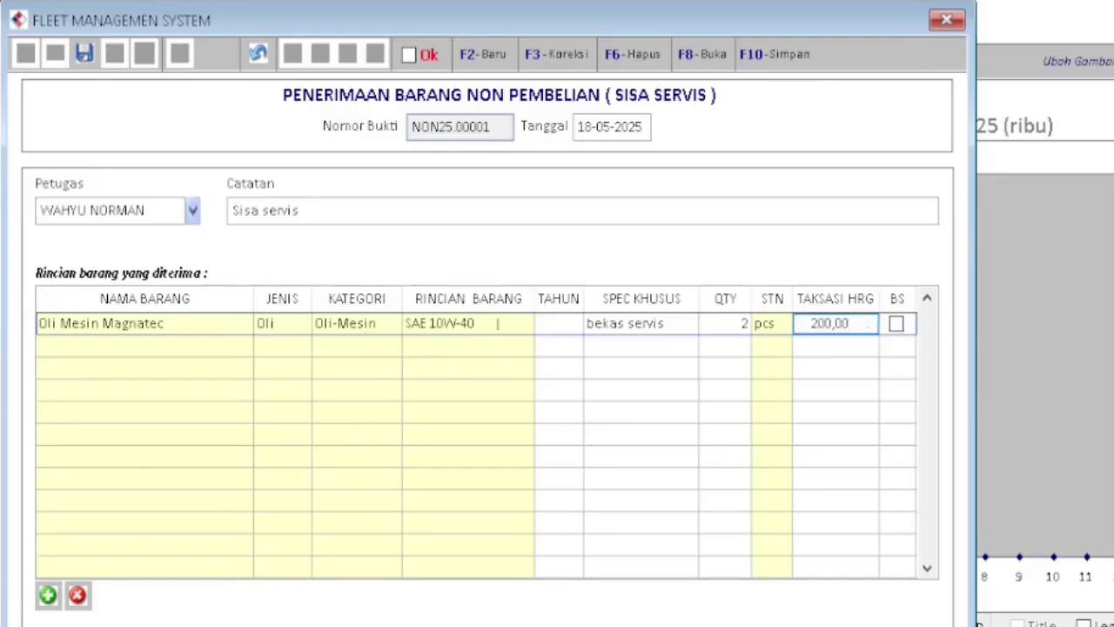
key(Return)
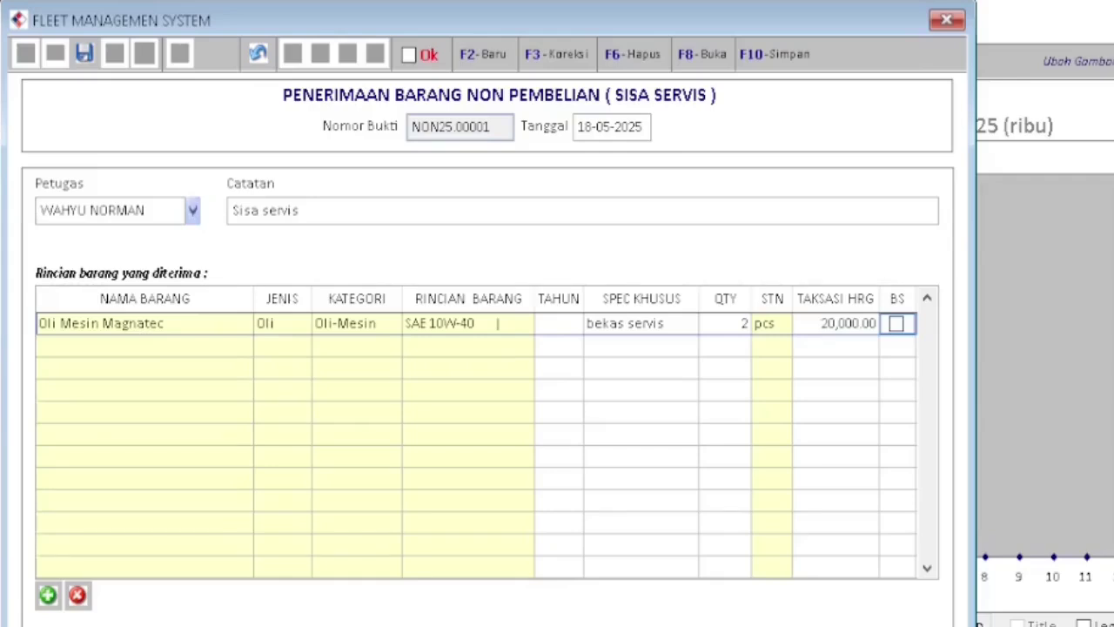
click(902, 327)
Add Aki Mobil from the Daftar Barang list as the second received item.
click(48, 596)
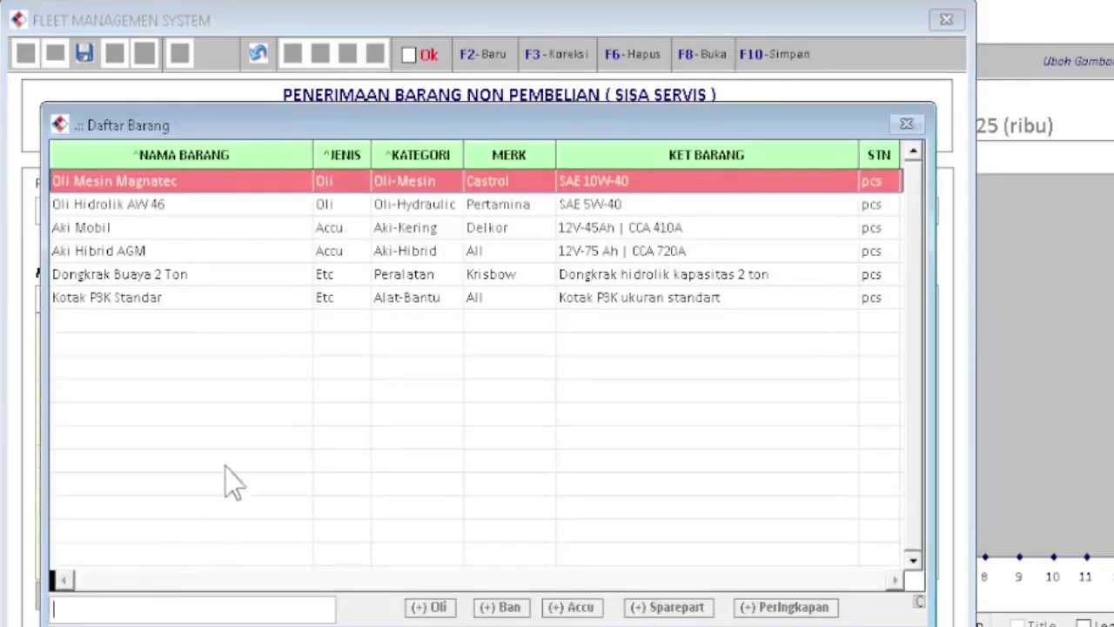
click(133, 227)
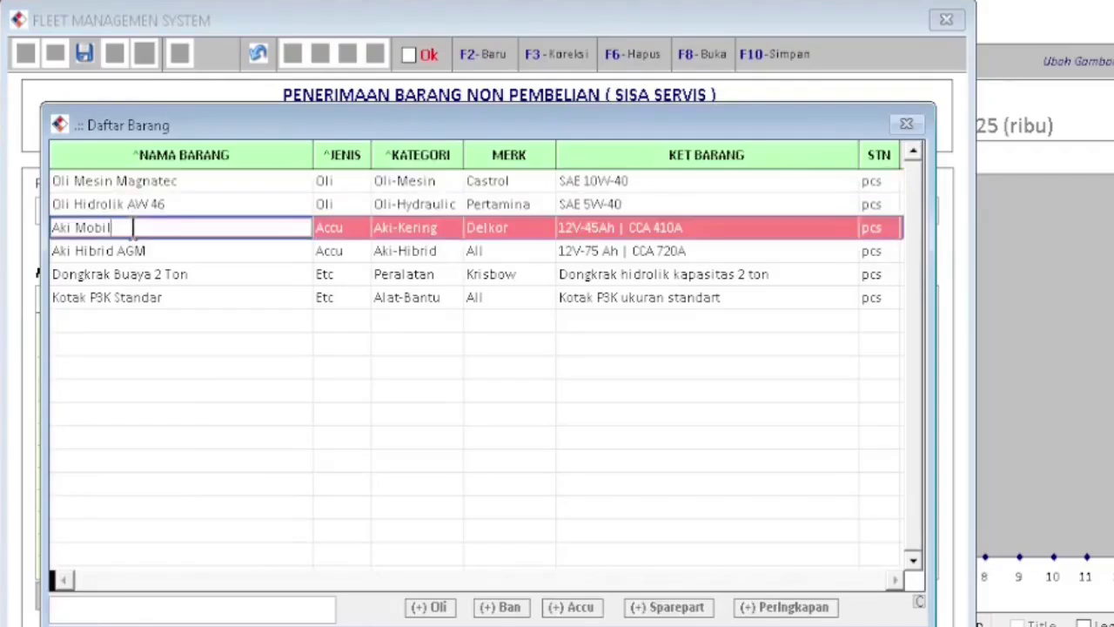
key(Return)
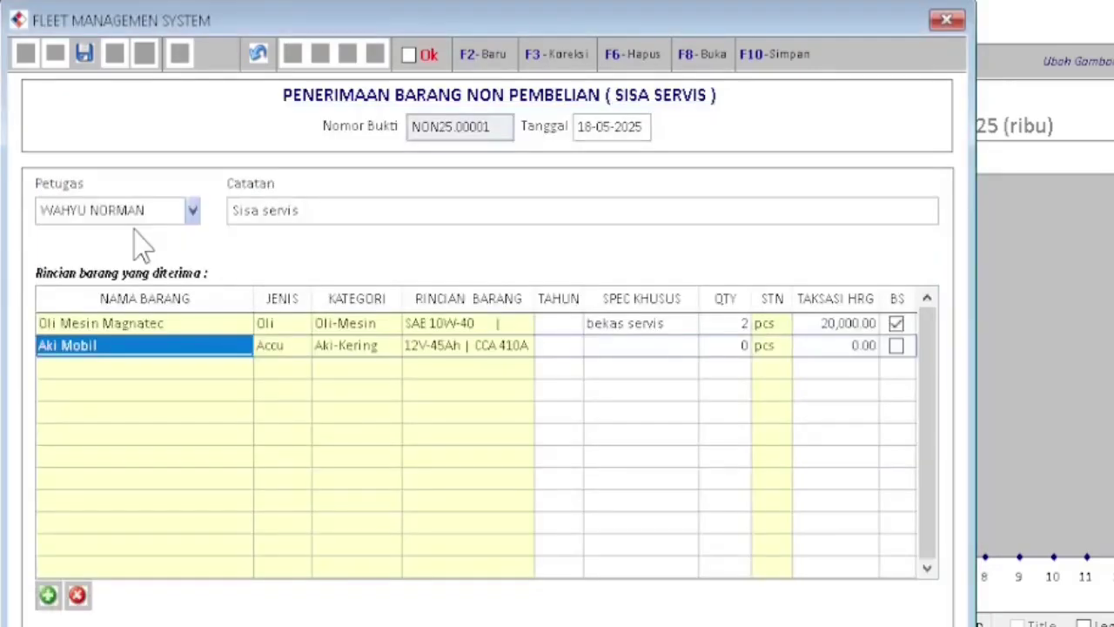
Set the Aki Mobil row's Spec Khusus to ad 1234 and its quantity to 1.
key(Tab)
key(Tab)
key(Tab)
key(Tab)
key(Tab)
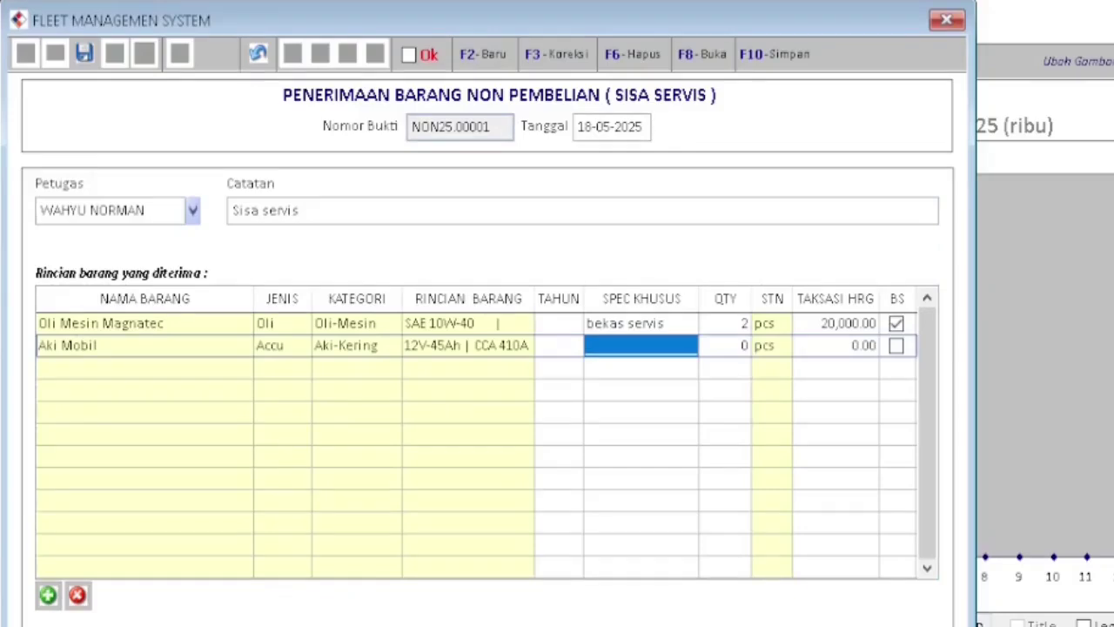
text(ad)
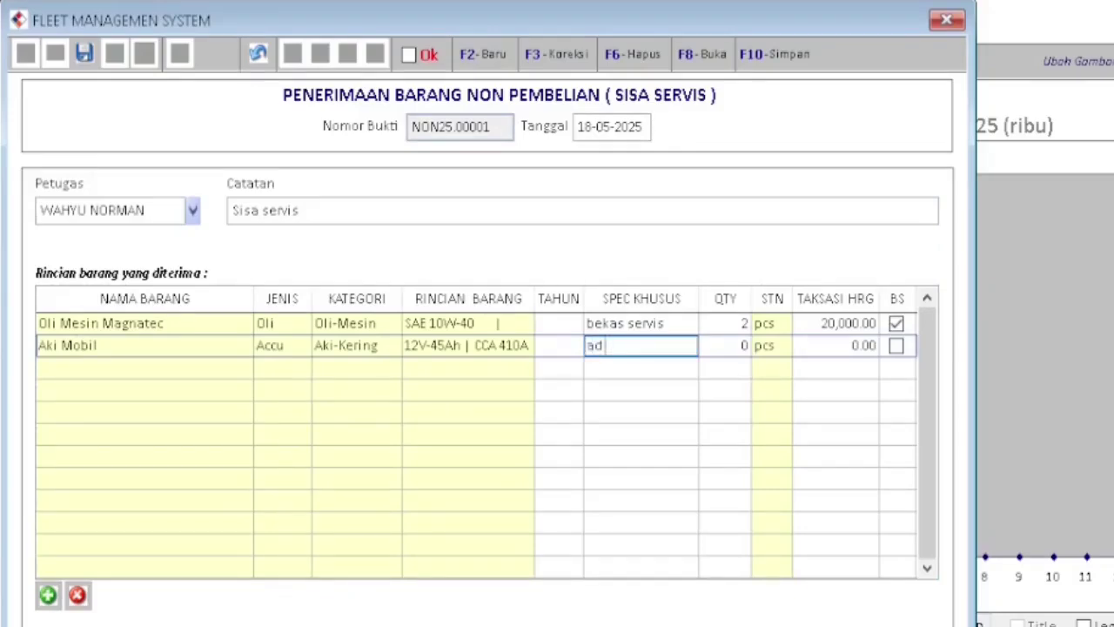
text( 1234)
key(Tab)
text(1)
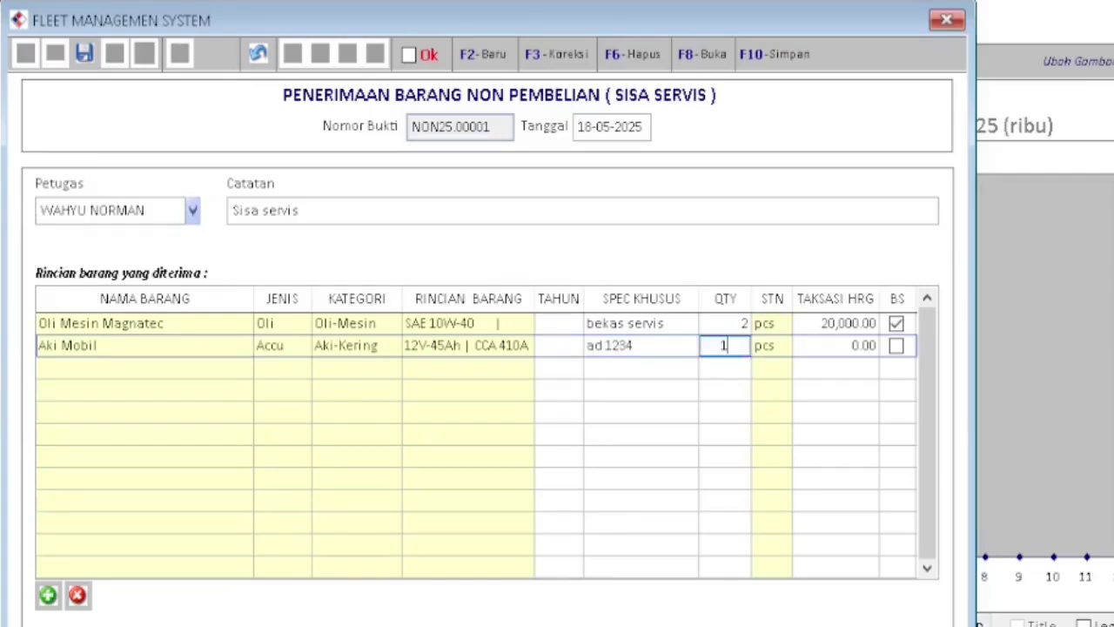
Set the Aki Mobil row's Taksasi Hrg to 15,000 and mark the item as BS.
key(Tab)
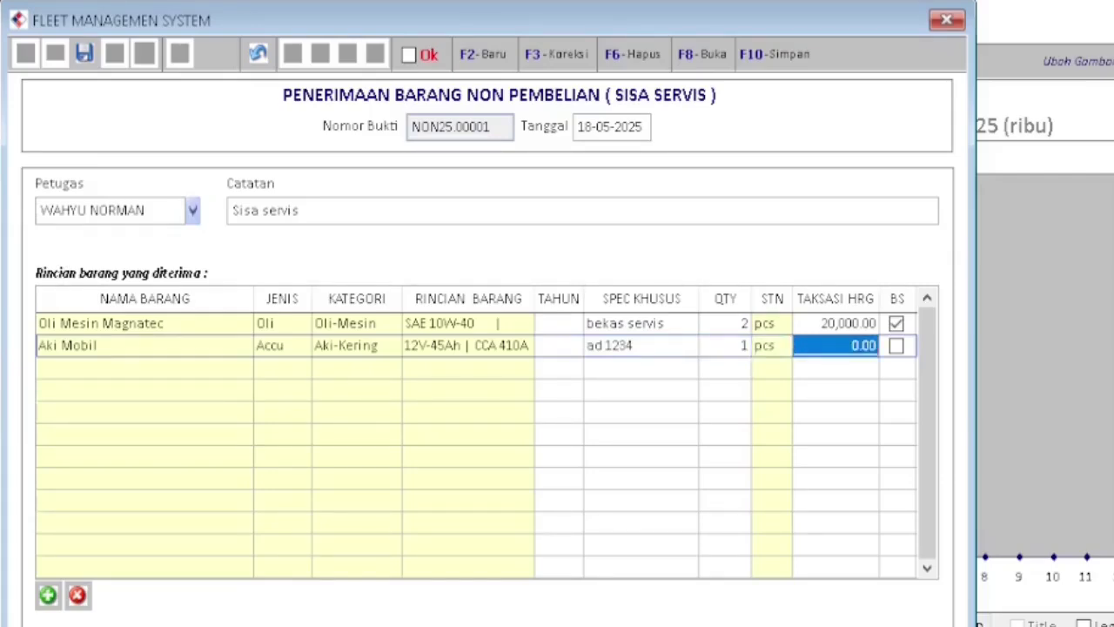
text(15000)
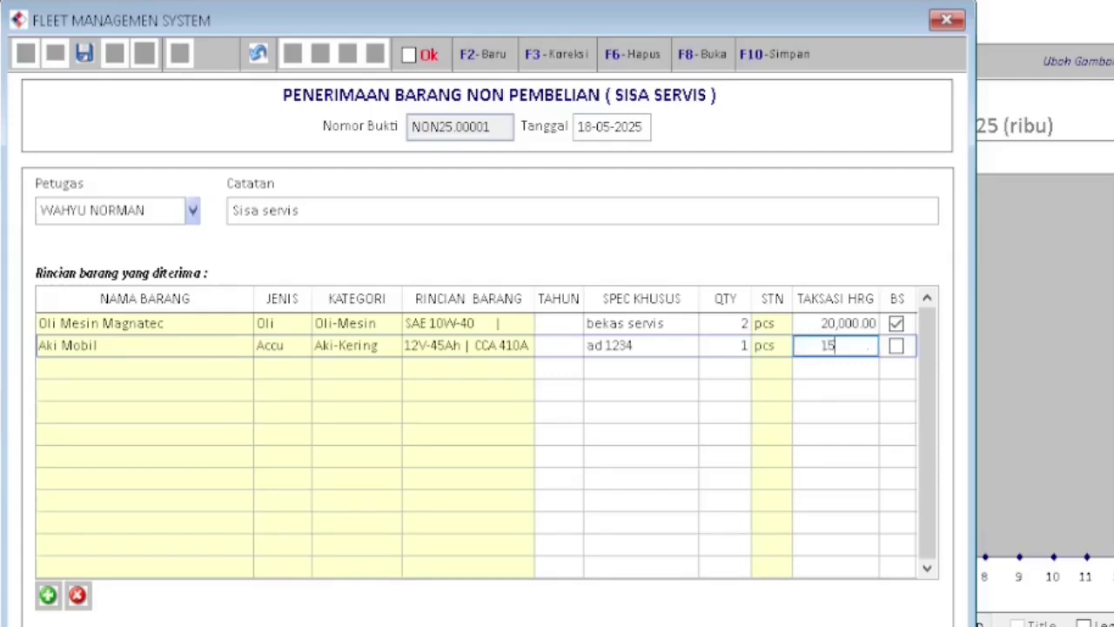
key(Tab)
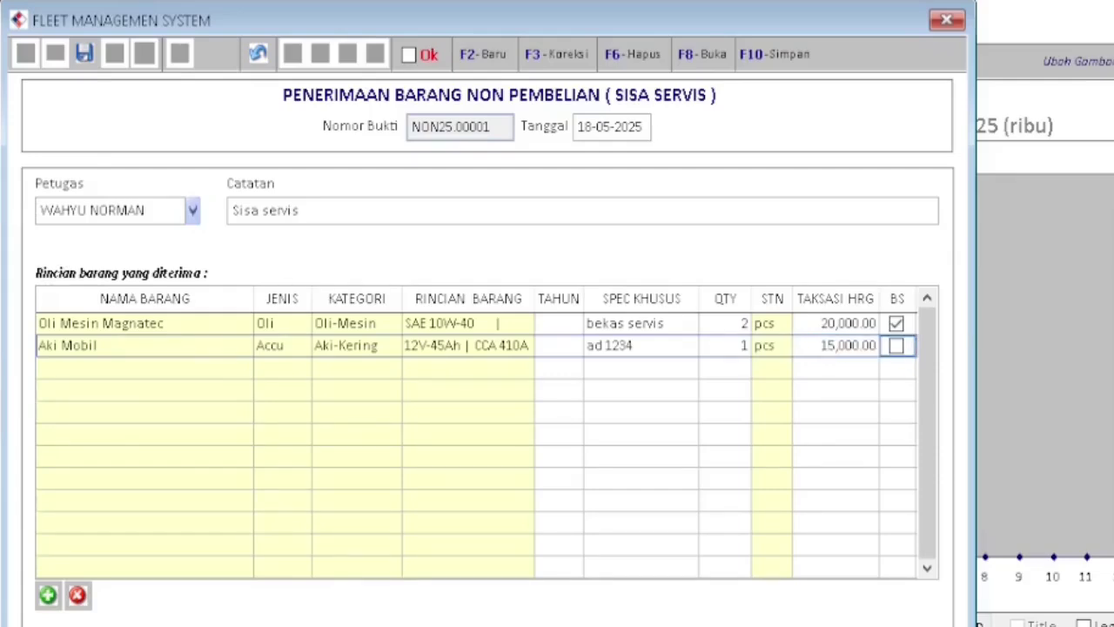
click(896, 346)
Save the non-purchase receipt, then preview its printed report and close the preview.
click(82, 55)
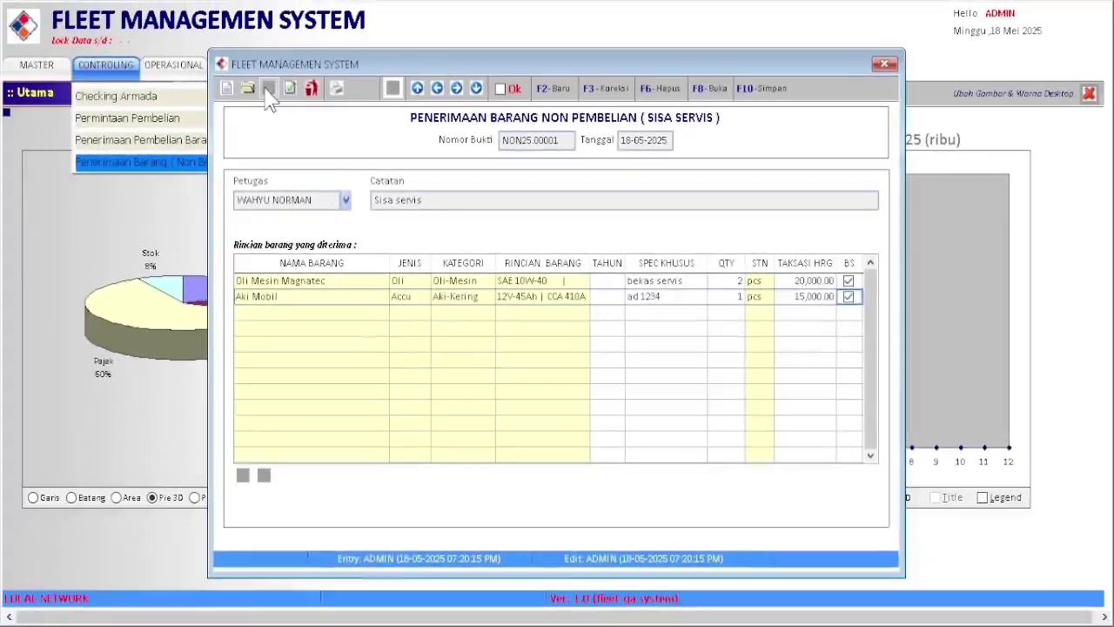
click(339, 92)
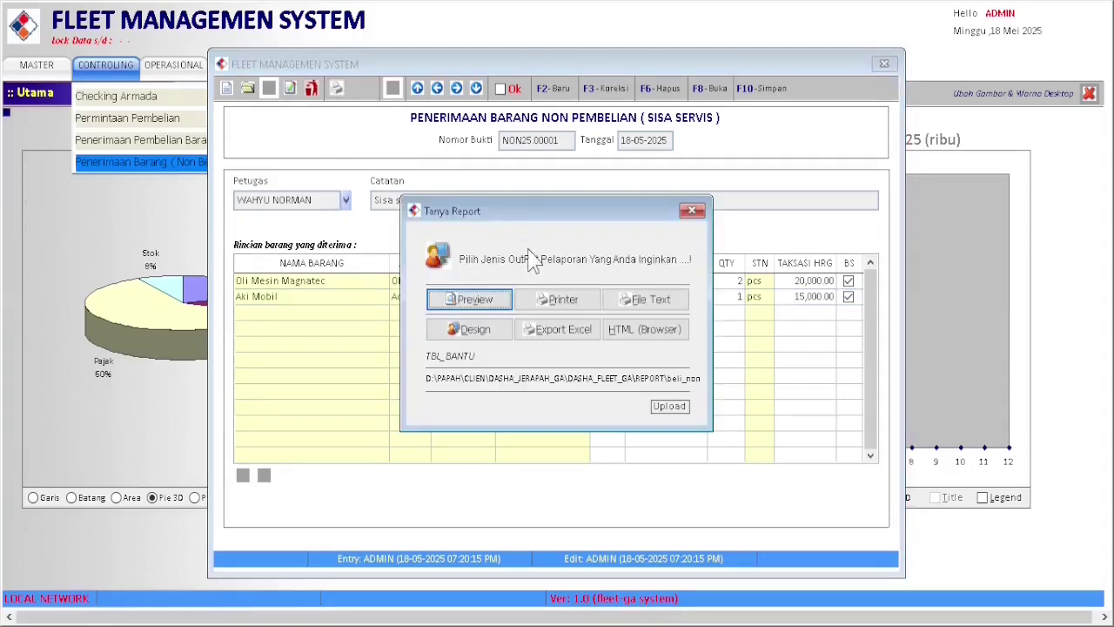
click(496, 300)
click(464, 17)
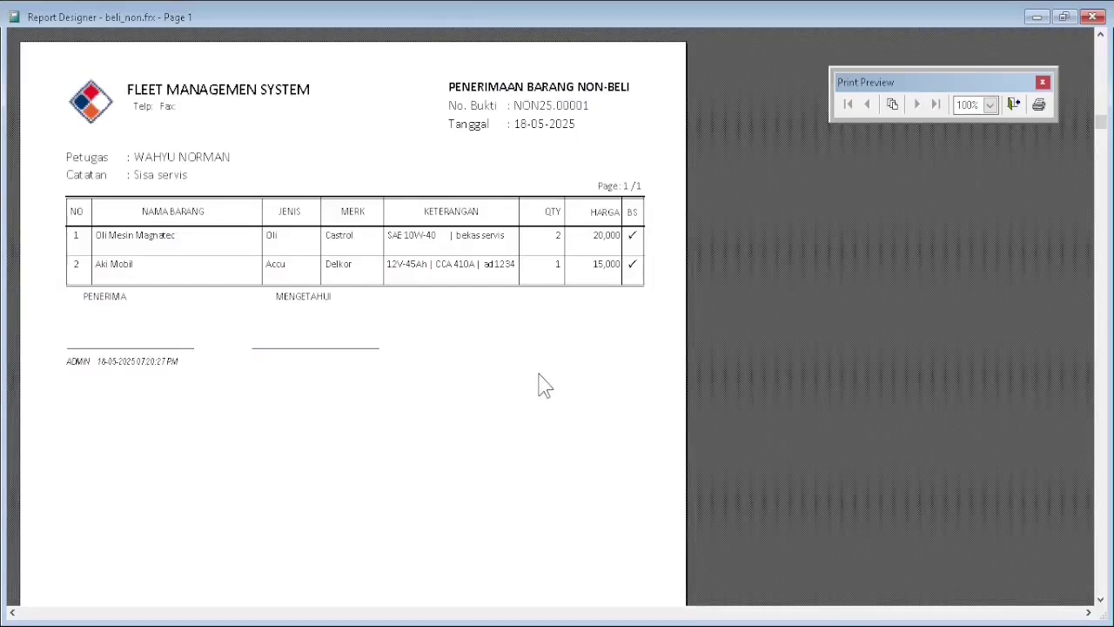
click(1013, 104)
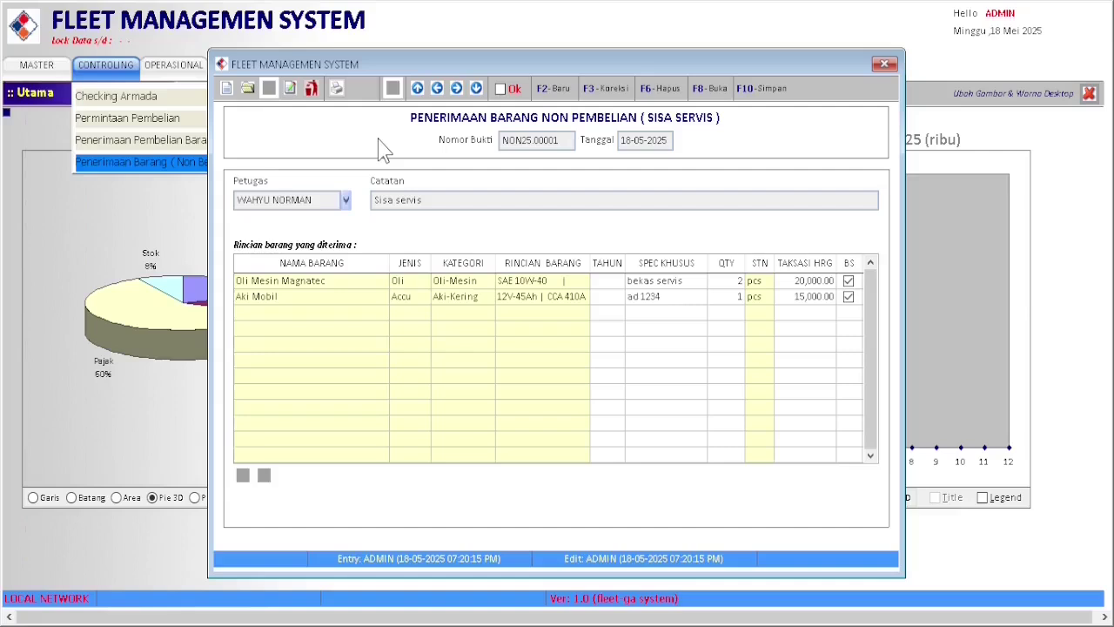
Reopen the saved non-purchase receipt from the Realisasi Permintaan list.
click(247, 89)
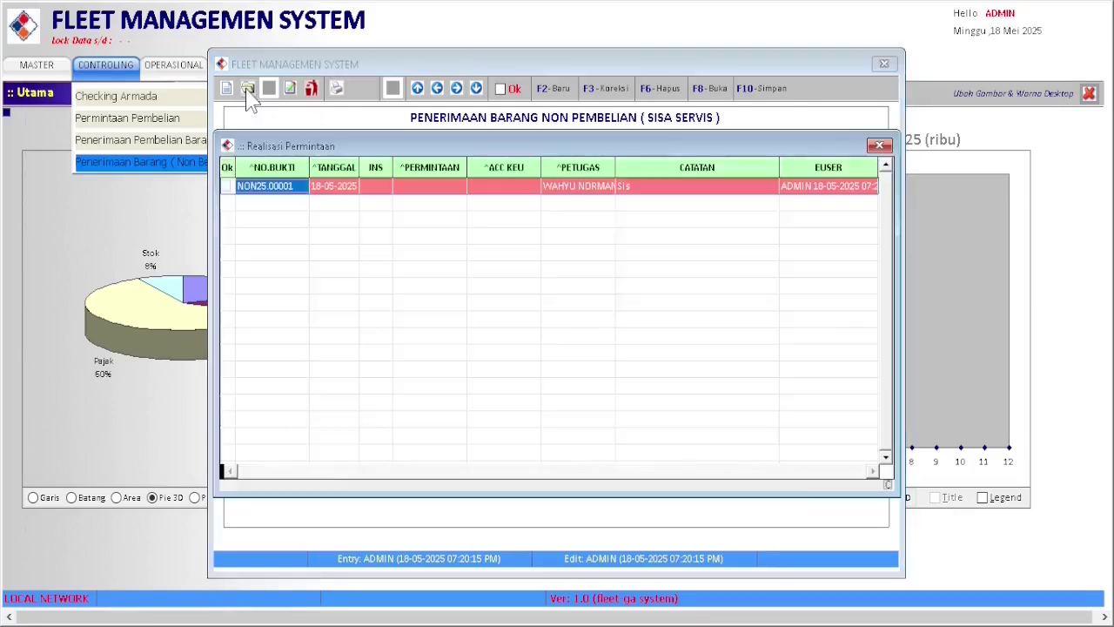
double_click(339, 183)
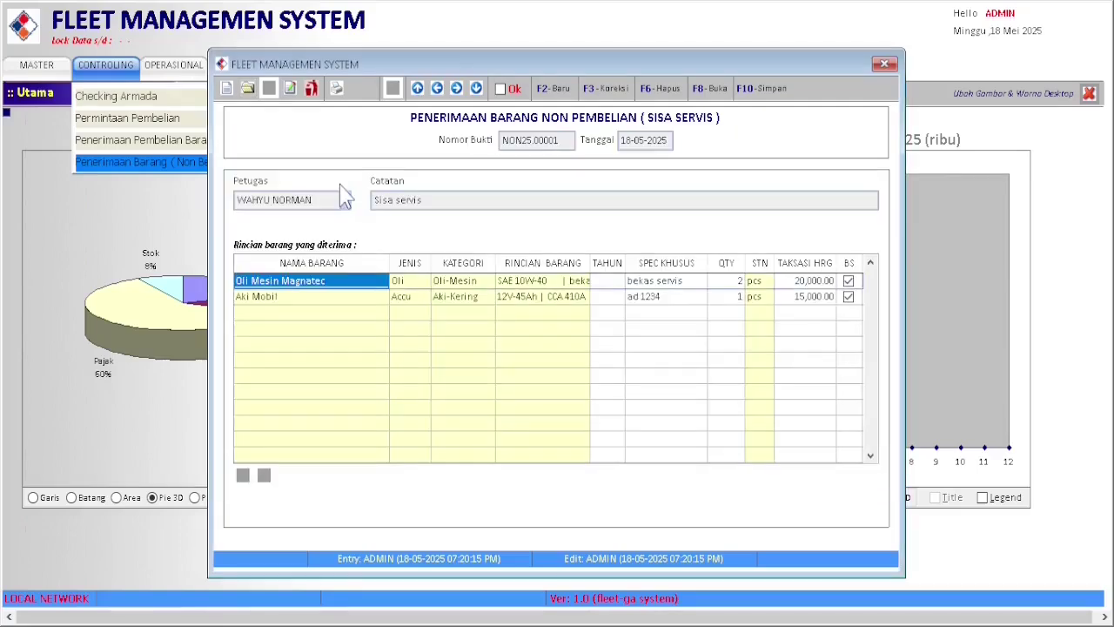
Put the non-purchase receipt into correction mode, save it without changes, and close the Penerimaan Barang Non Pembelian form.
click(289, 88)
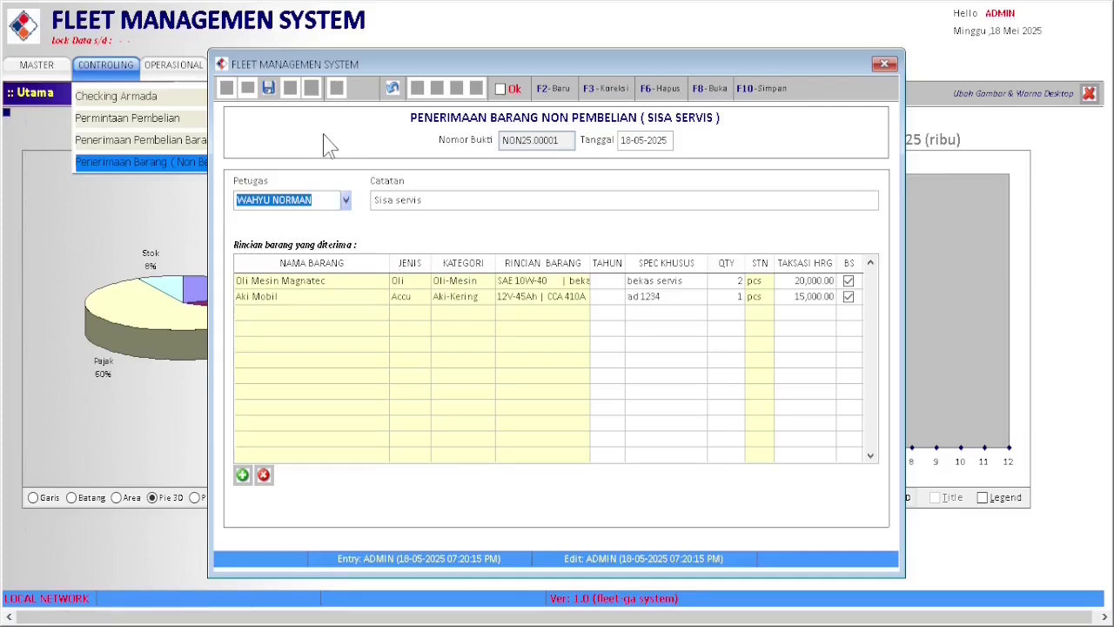
click(268, 88)
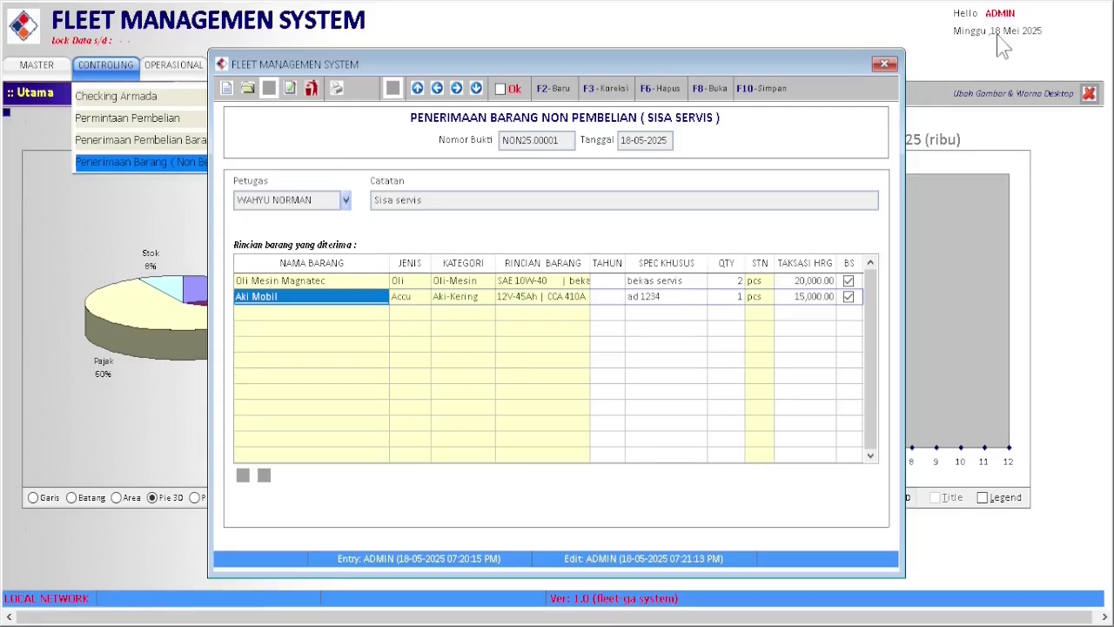
click(884, 63)
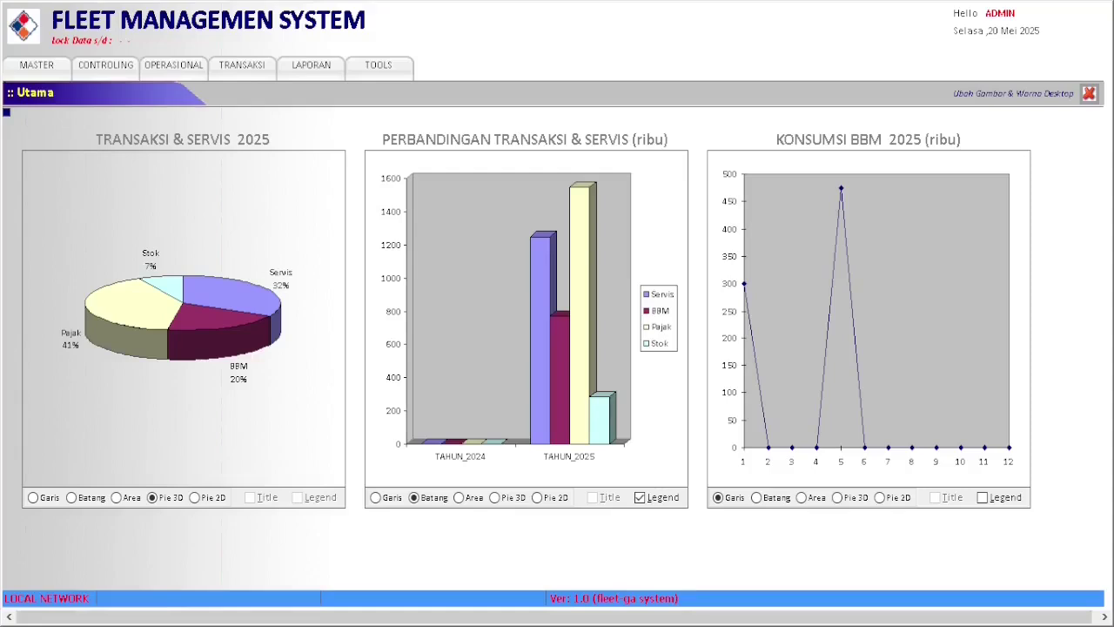